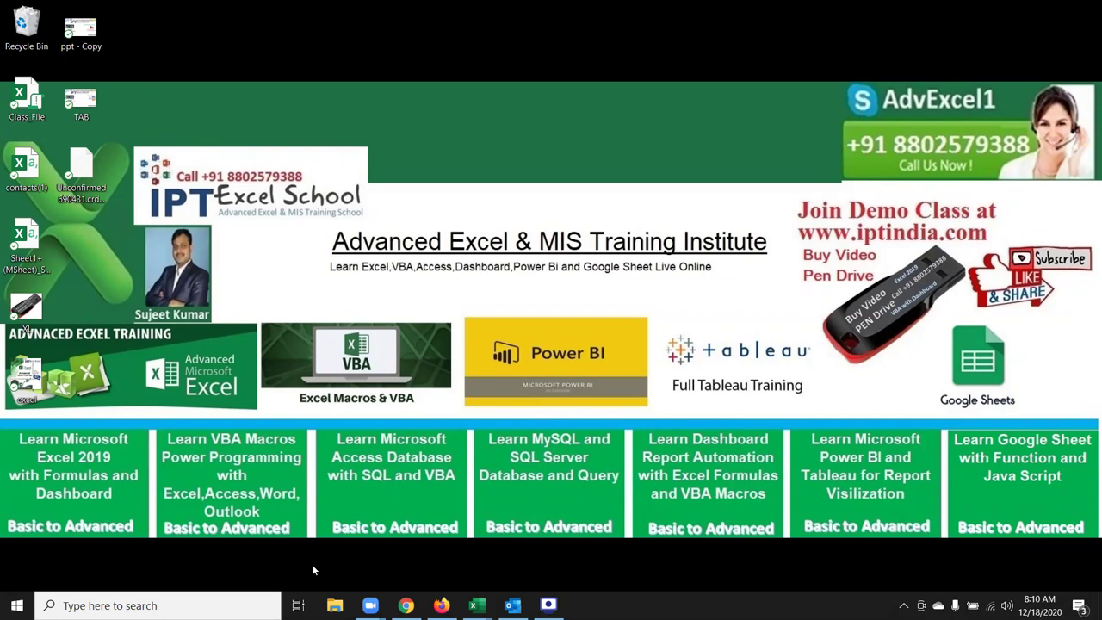
Launch Excel from Windows search by typing exce.
key("super")
type("exce")
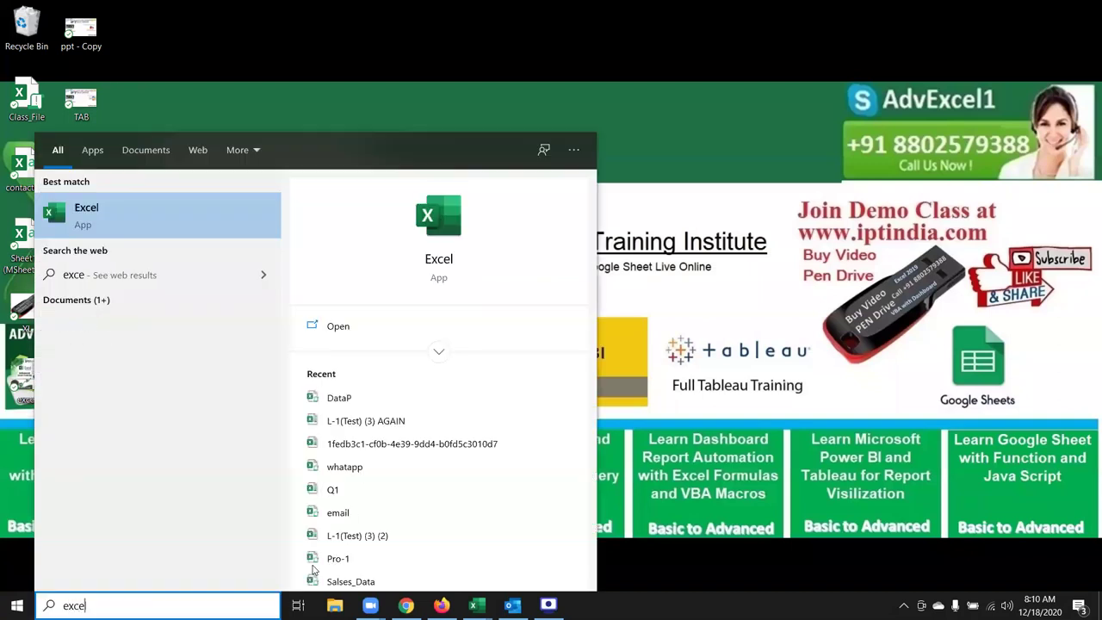
key("Return")
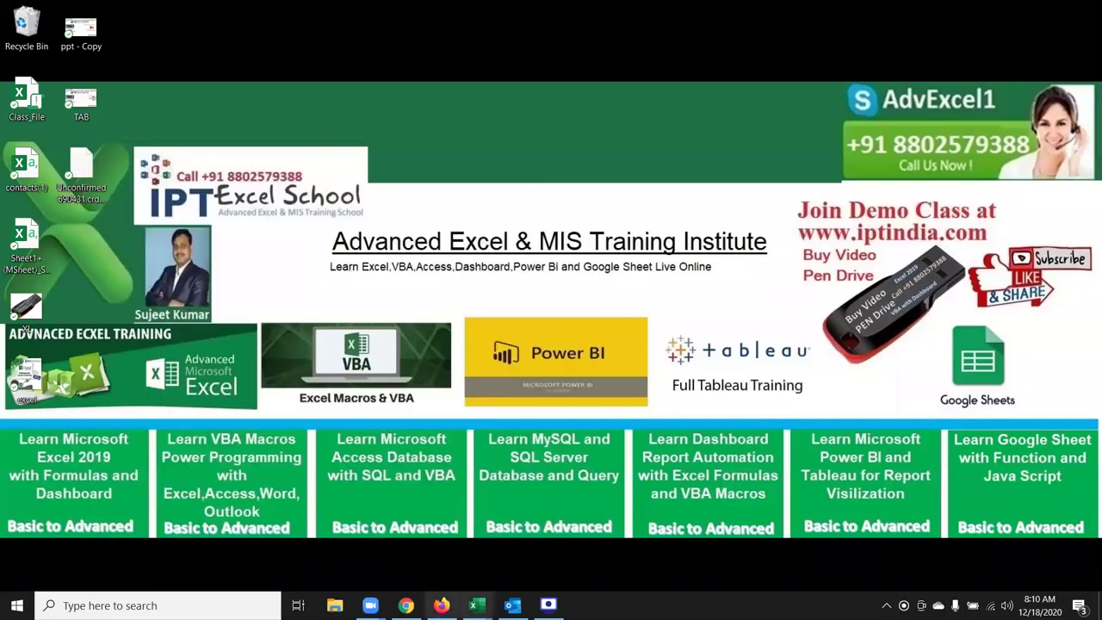
Bring the Book1 workbook to the front and select cell A1.
mouse_move(476, 602)
left_click(438, 568)
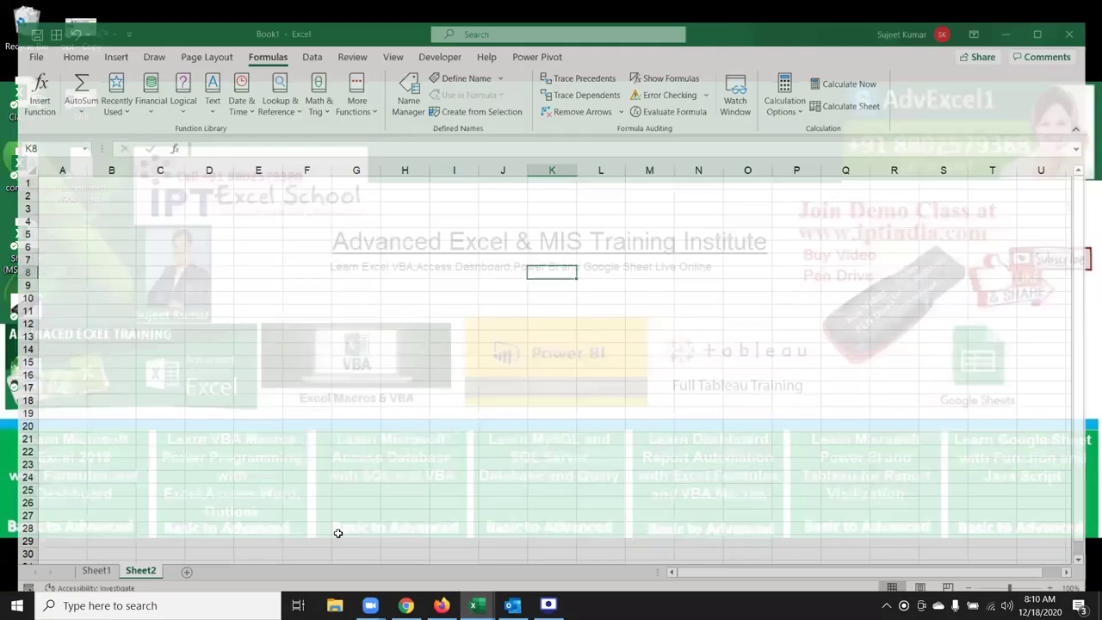
scroll(216, 352, "up", 1)
scroll(128, 169, "up", 3)
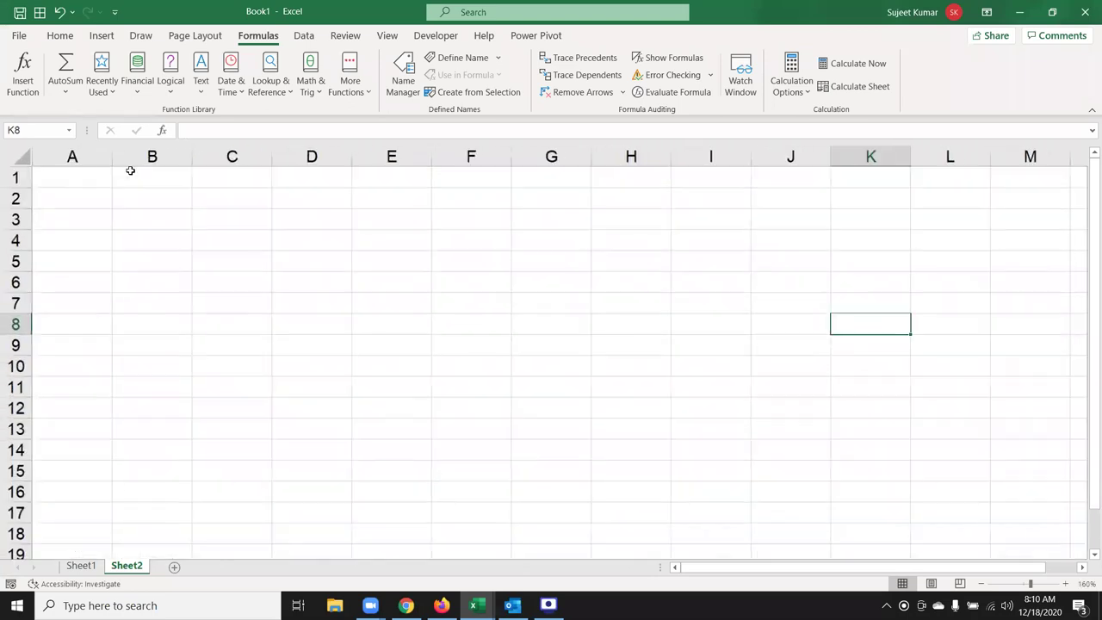
left_click(95, 185)
Enter the numbers 1, 2, 3, 4, 5 across A1:E1.
type("1")
key("Tab")
type("2")
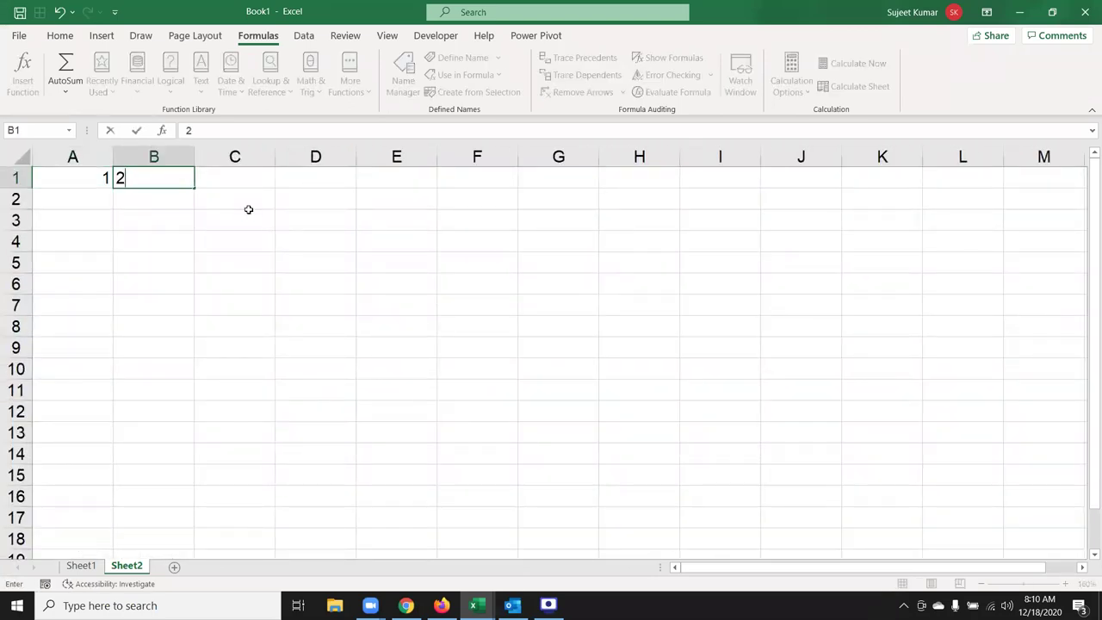
key("Tab")
type("3")
key("Tab")
type("4")
key("Tab")
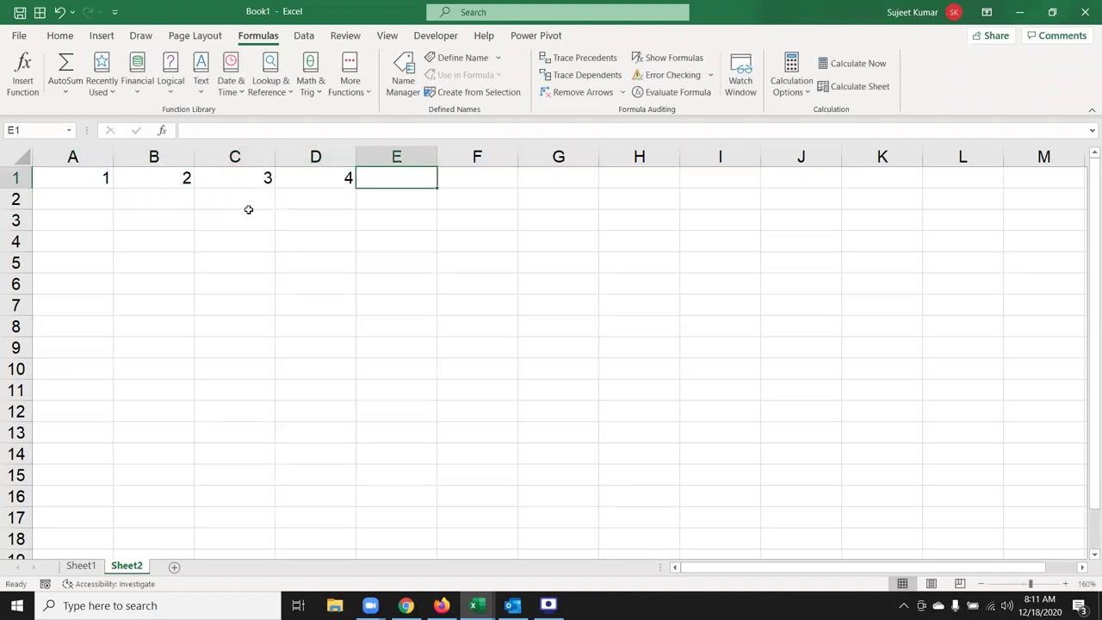
type("5")
key("Tab")
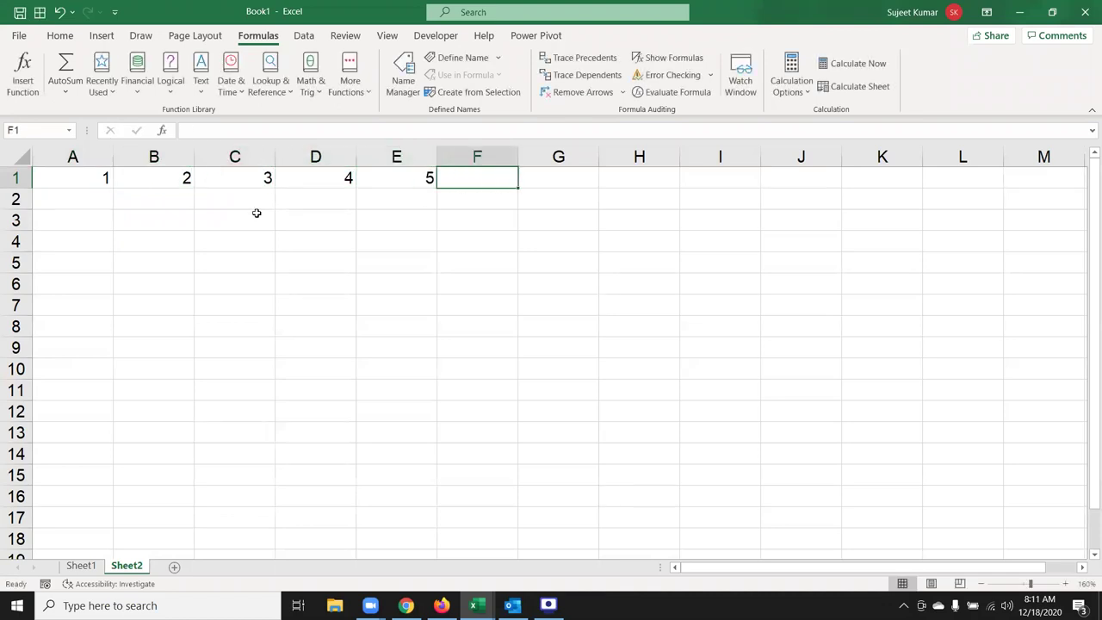
Select A2:E2 and enter the array constant ={1,2,3,4,5} so it spills across row 2.
key("Left")
key("Left")
key("Left")
key("Left")
key("Left")
key("Right")
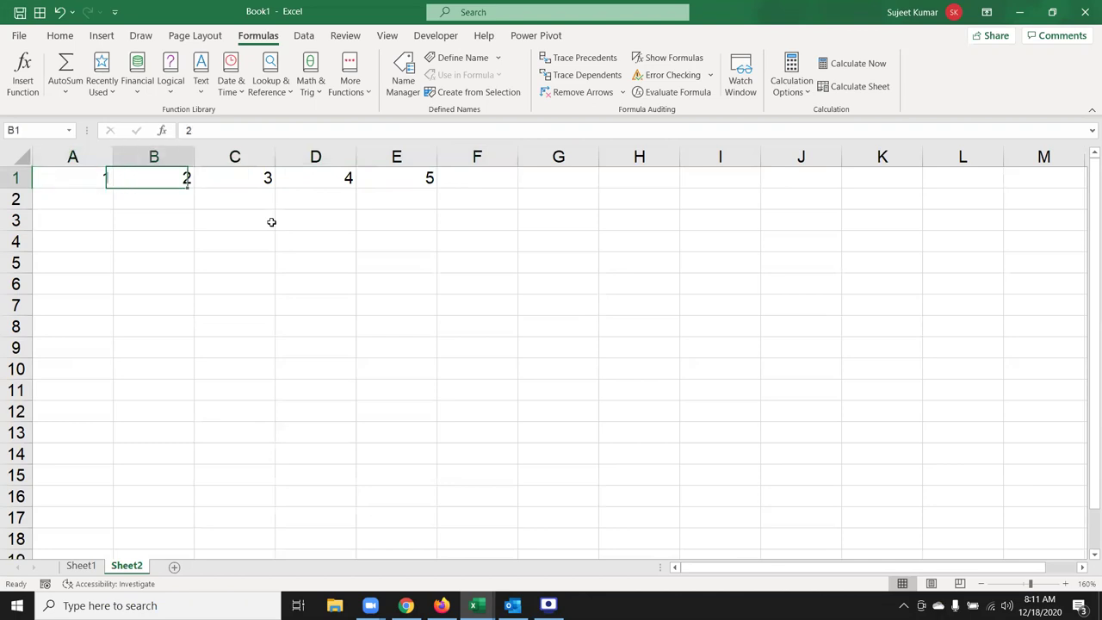
key("Right")
key("Right")
key("Right")
key("Left")
key("Left")
key("Left")
key("Left")
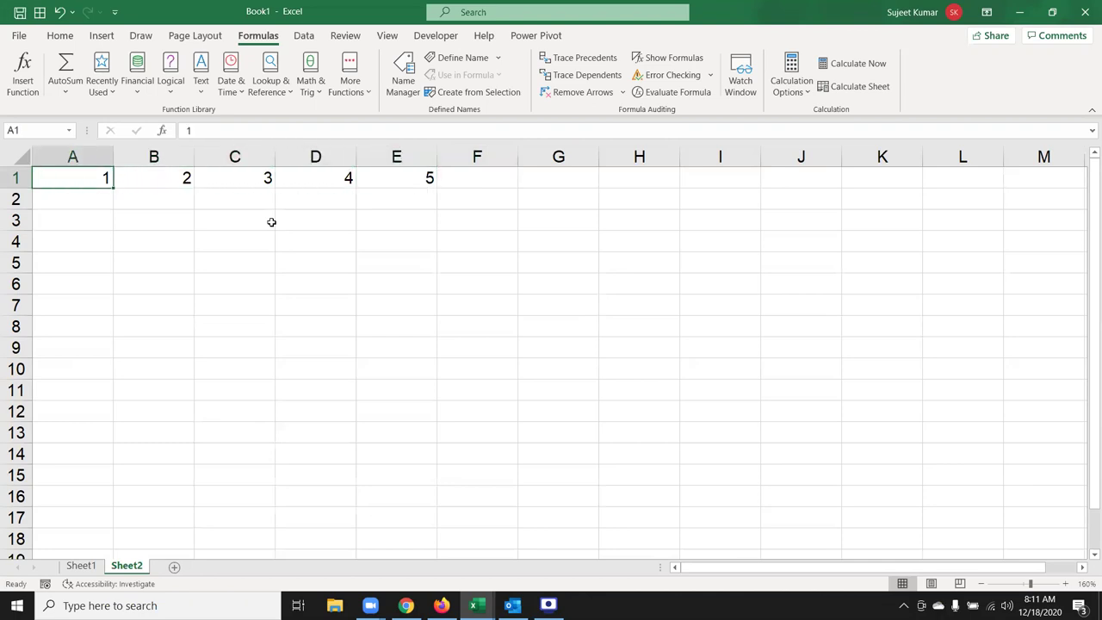
key("Down")
key("shift+Right")
key("shift+Right")
key("shift+Right")
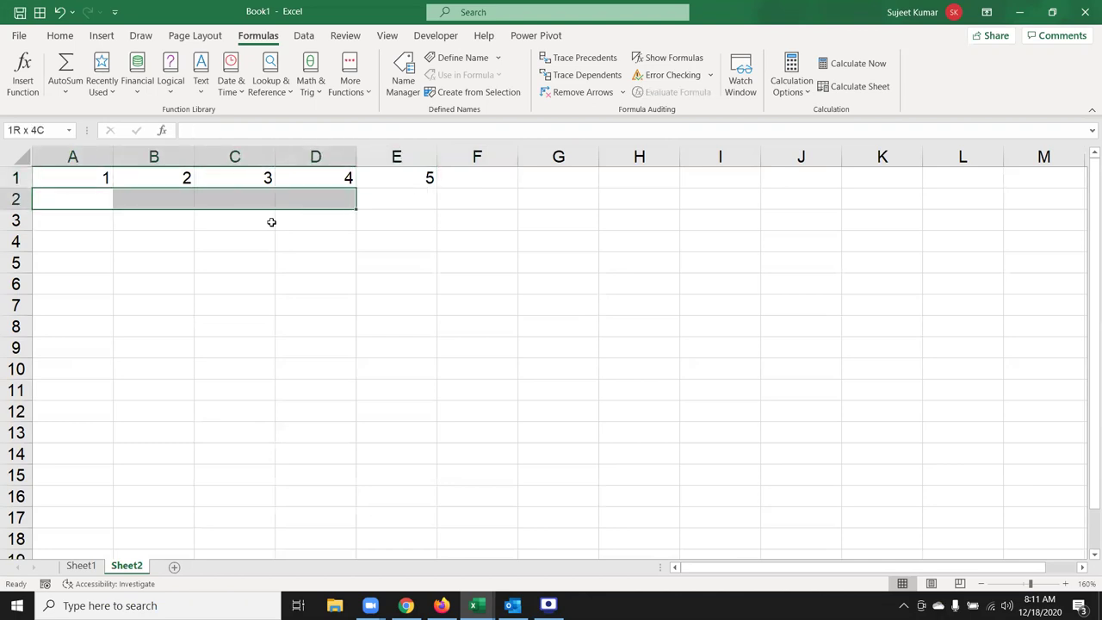
key("shift+Right")
key("shift+Right")
key("shift+Left")
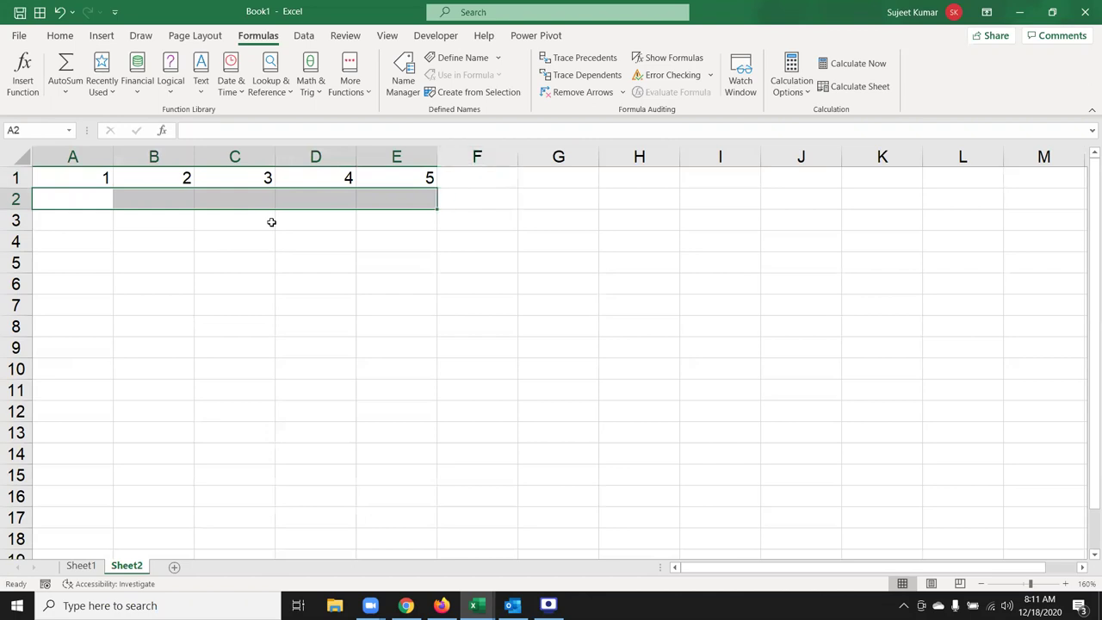
type("={1,2,3,4,5")
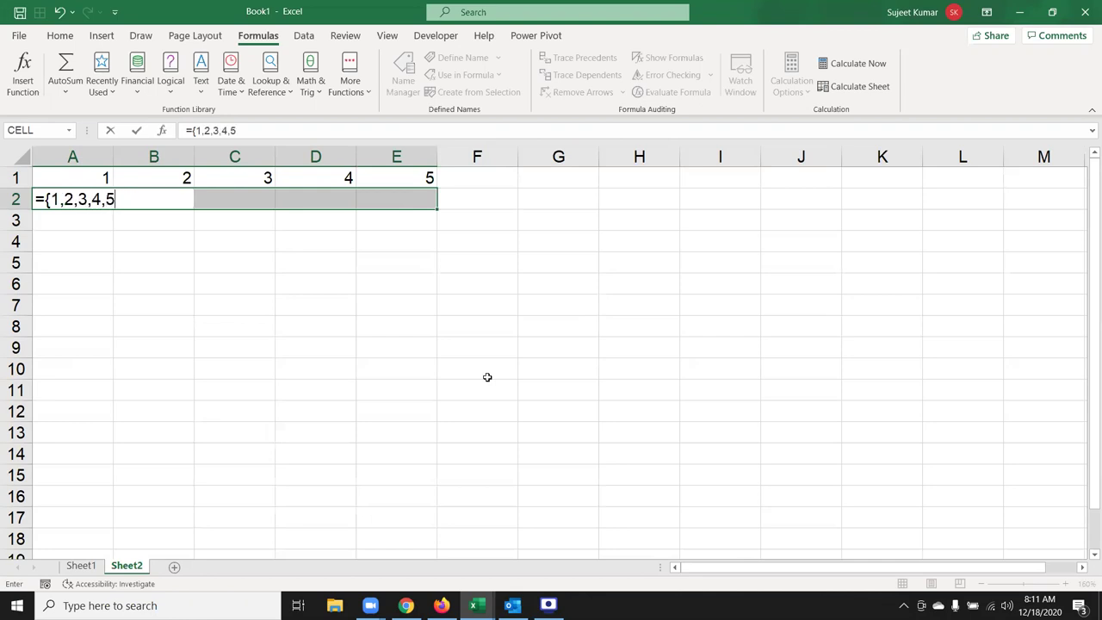
type("}")
key("Return")
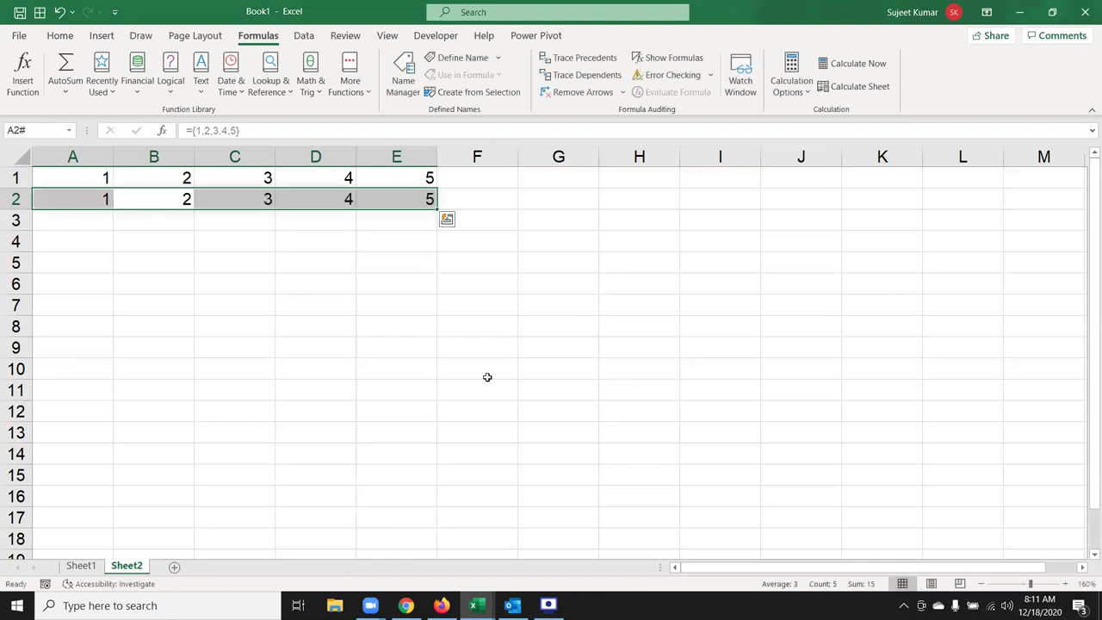
key("Right")
key("Right")
key("Right")
key("Right")
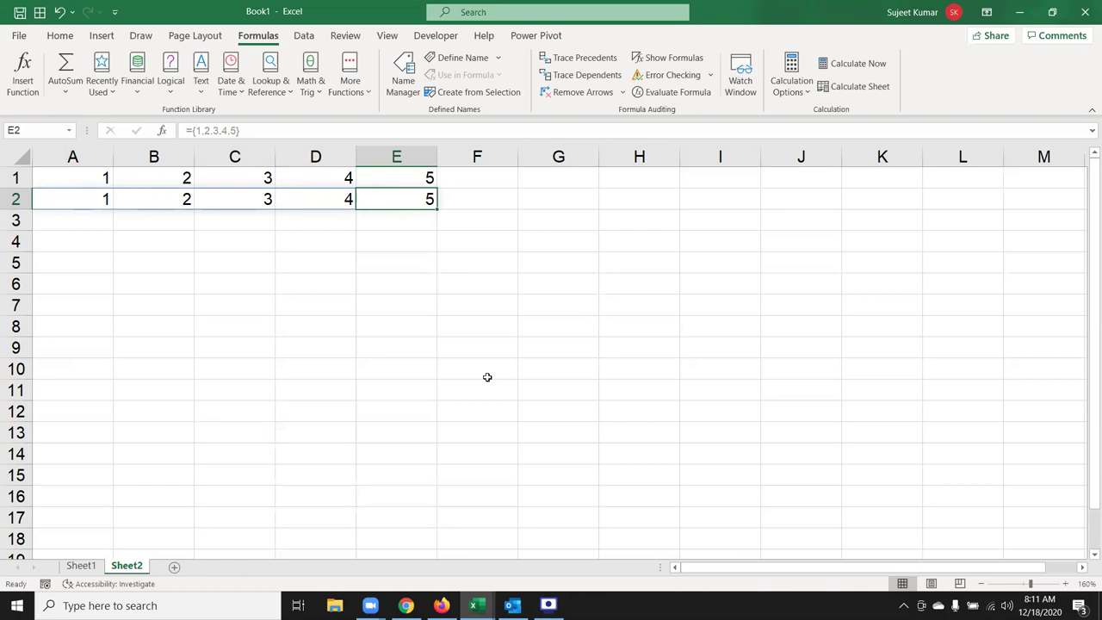
key("Right")
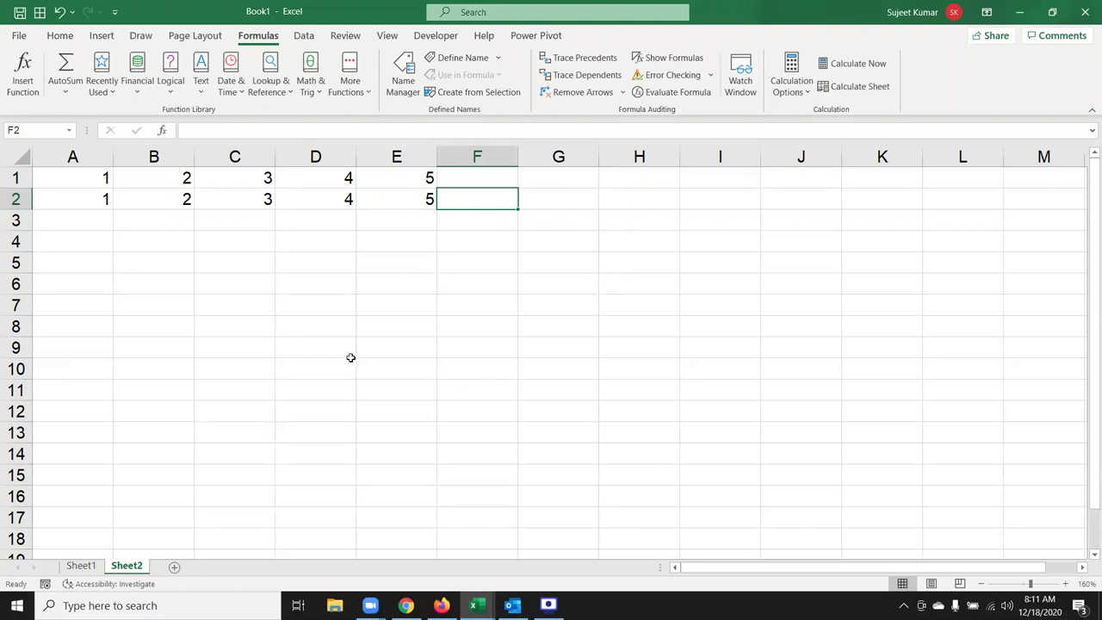
Clear columns A:E and enter a first name in A1.
left_click_drag(65, 146, 405, 183)
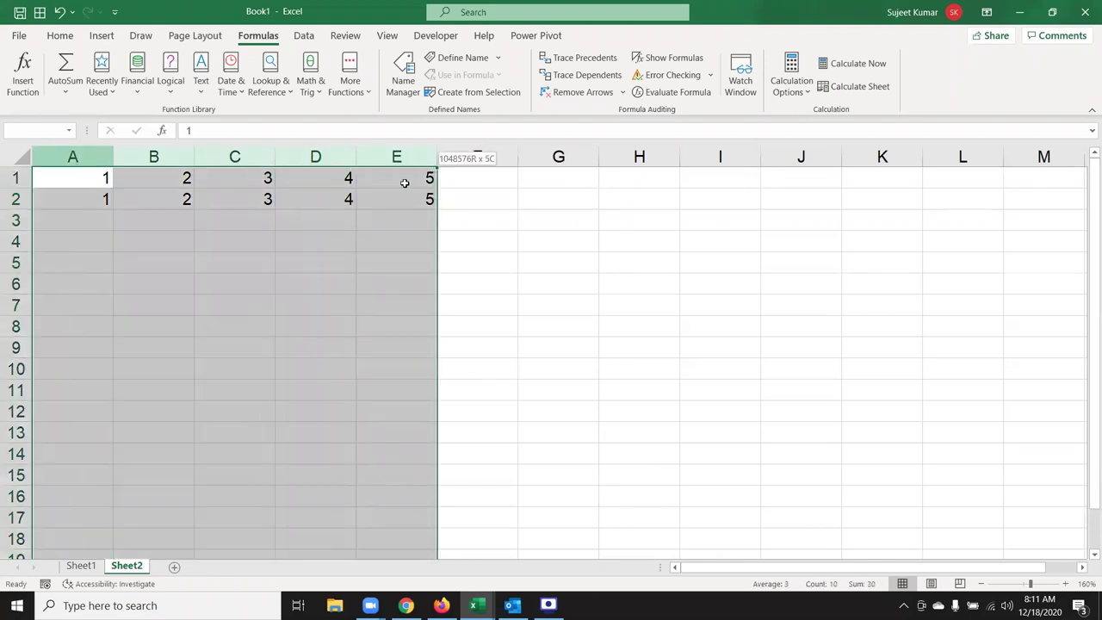
key("Delete")
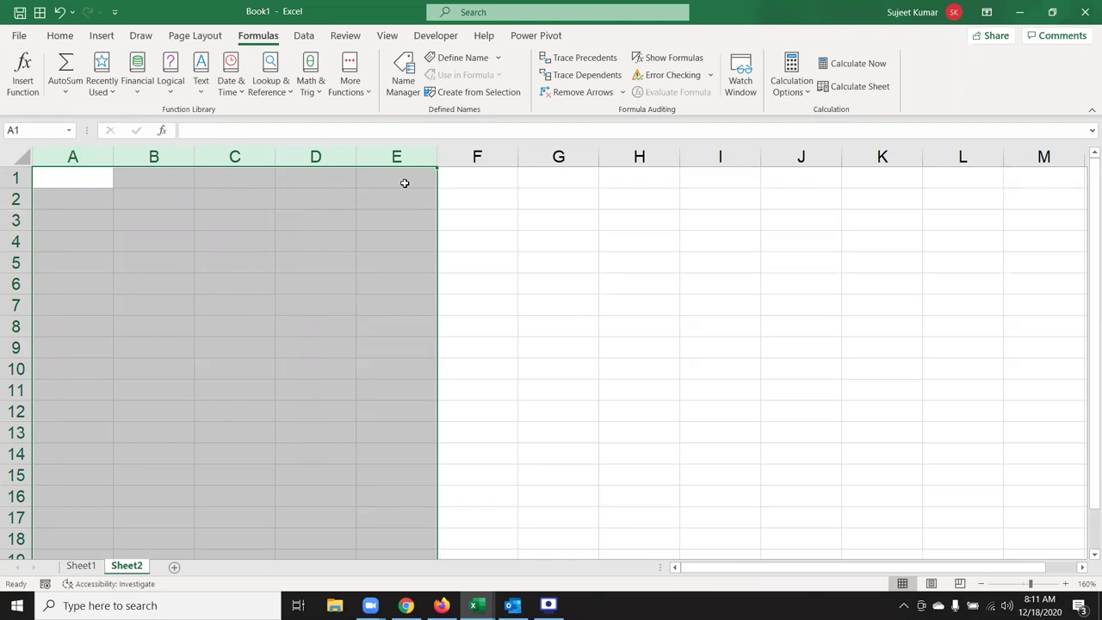
key("Down")
key("Up")
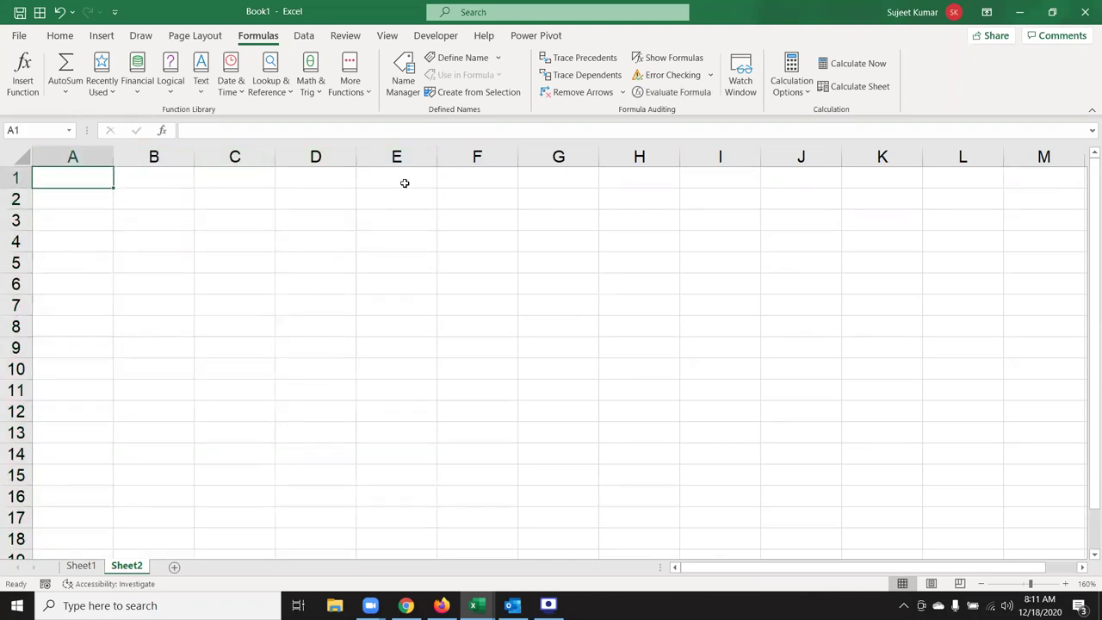
type("Sujeet")
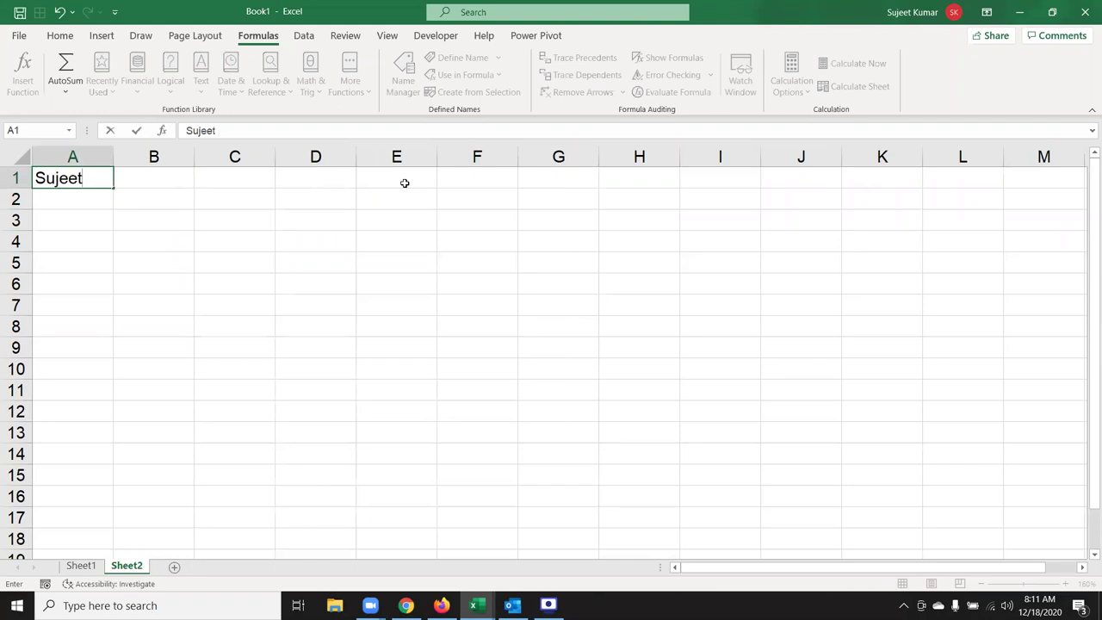
key("Return")
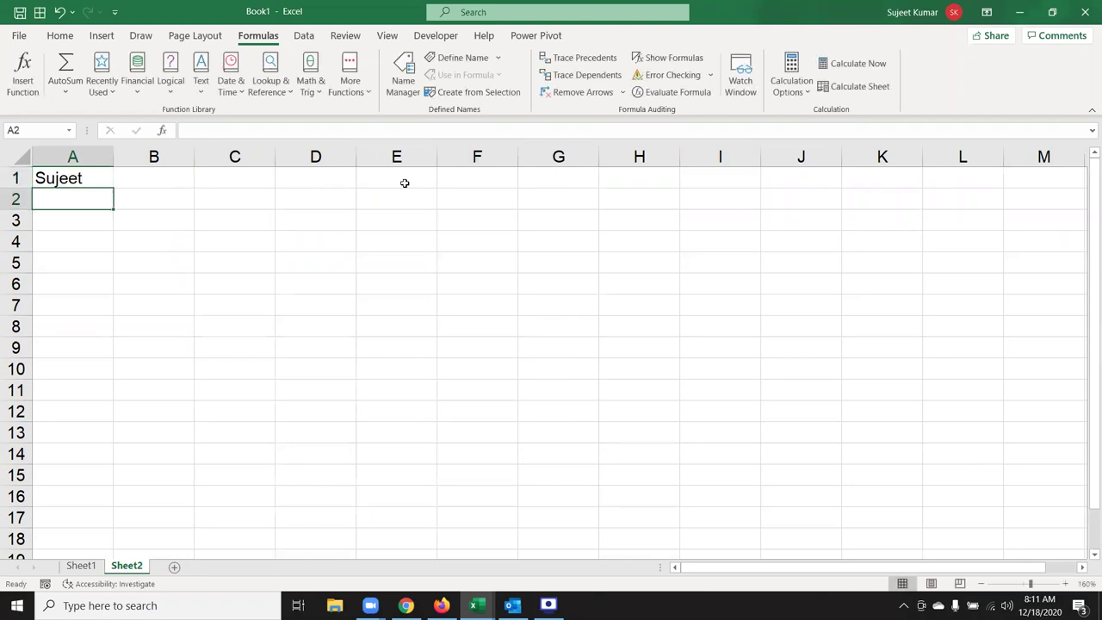
Enter the name's six letters one per cell across B2:G2.
key("Tab")
type("S")
key("Tab")
type("U")
key("Tab")
type("J")
key("Tab")
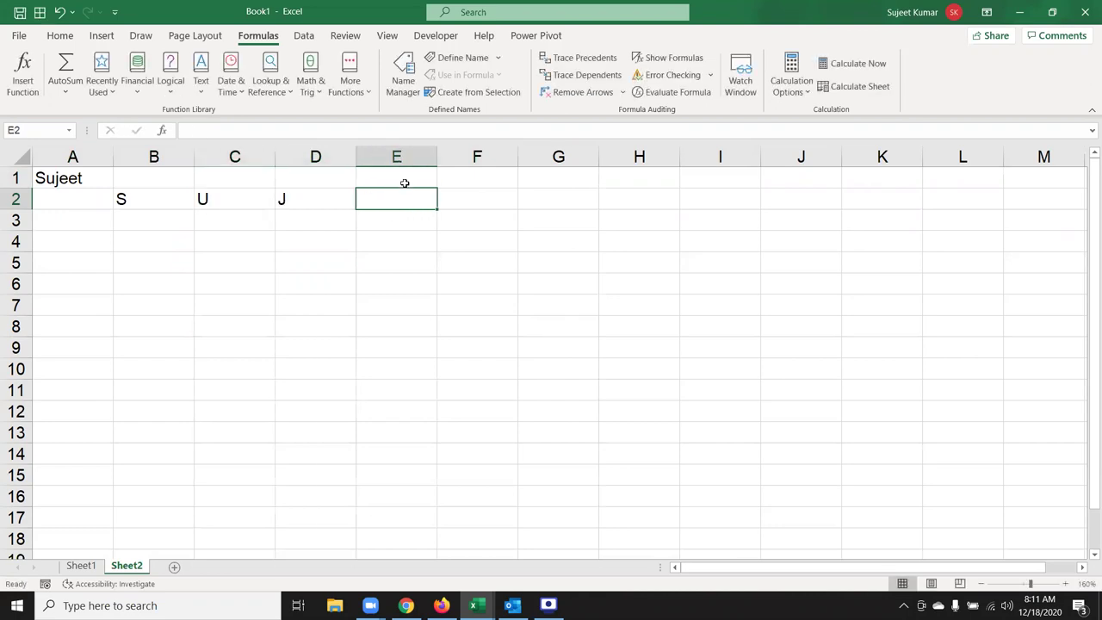
type("E")
key("Tab")
type("E")
key("Tab")
type("T")
key("Return")
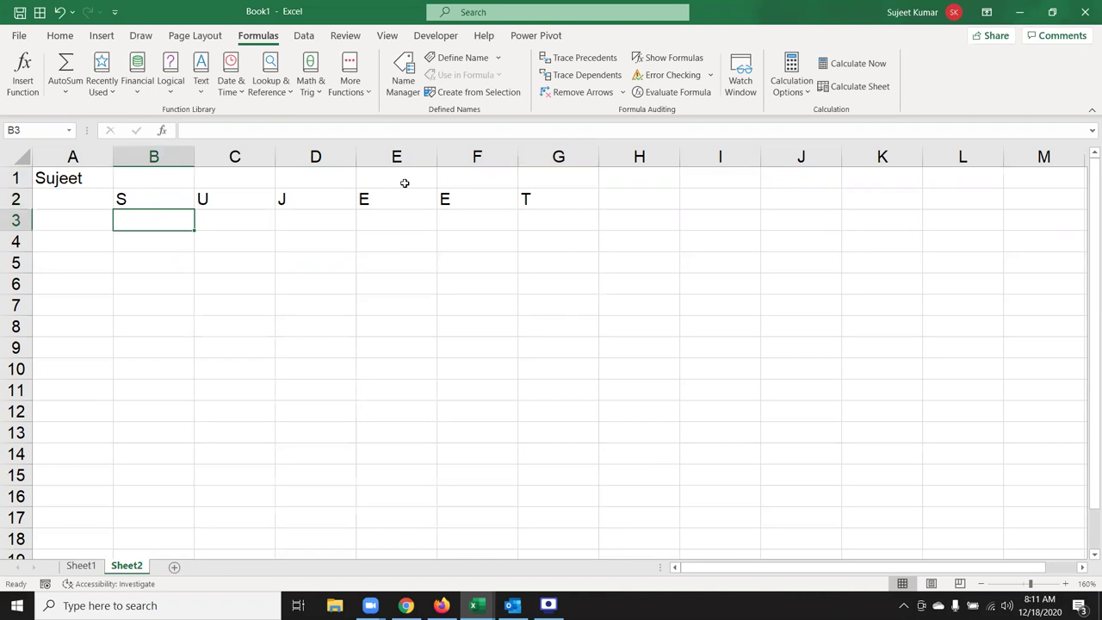
Begin a MID formula in B3.
type("0=")
key("BackSpace")
key("BackSpace")
type("=")
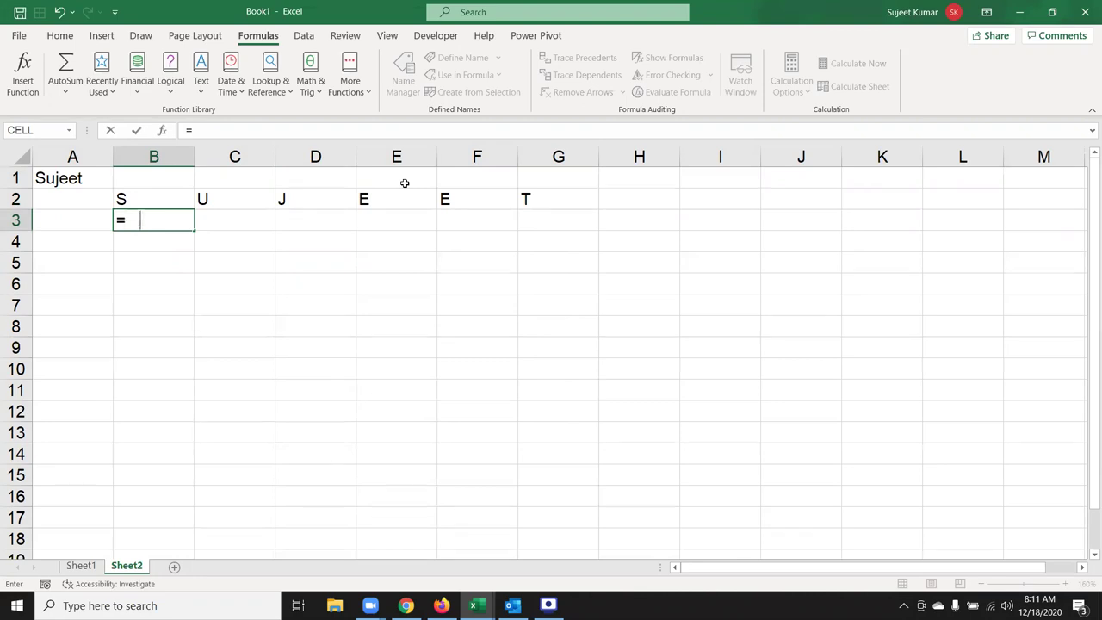
type("mid")
Complete =MID(A1,1,1) in B3 and enter =MID(A1,2,1) in C3.
key("Tab")
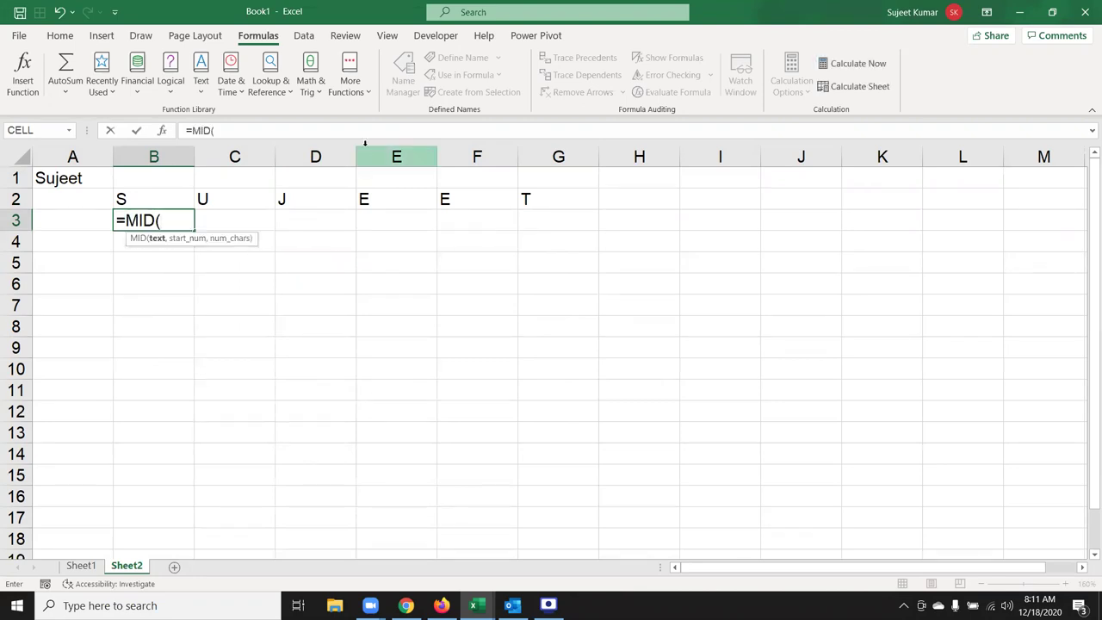
left_click(67, 175)
type(",1,1")
key("Return")
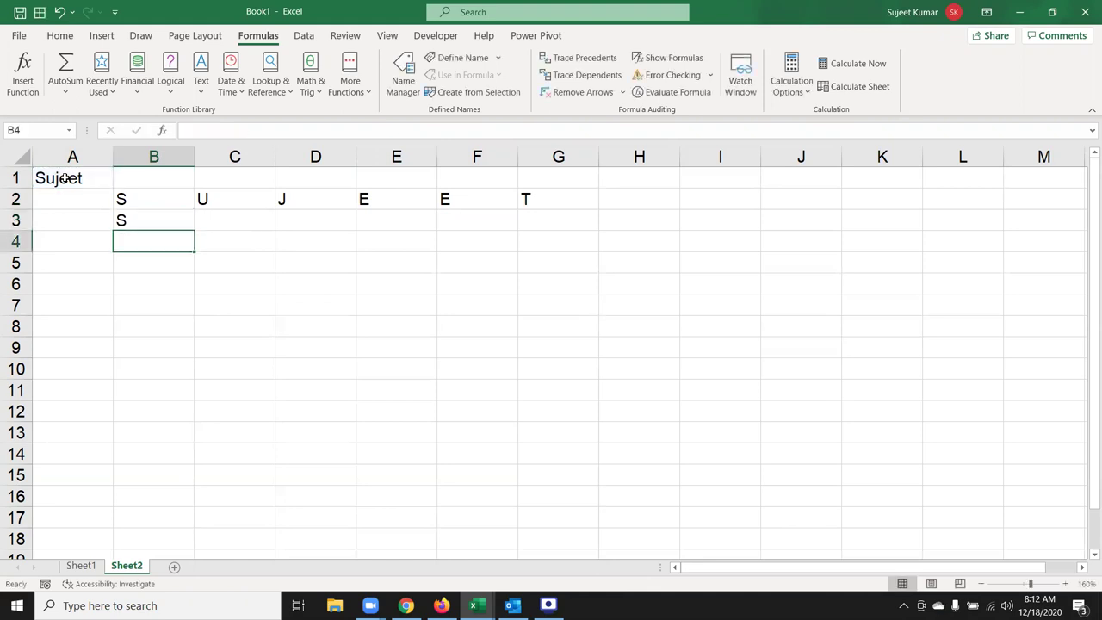
key("Up")
key("Right")
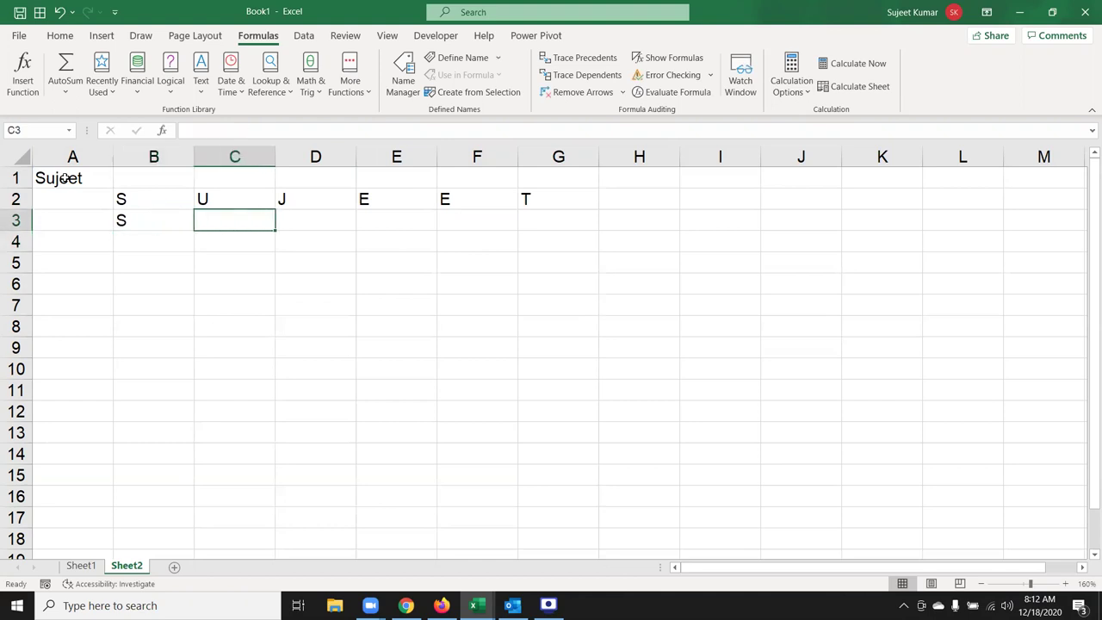
type("=mid")
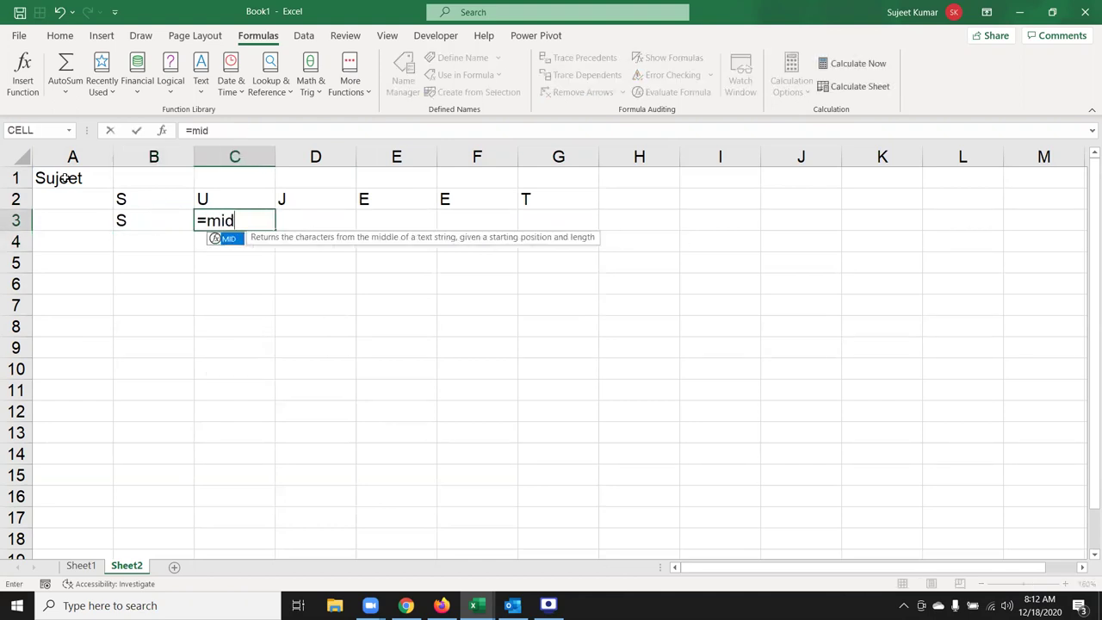
key("Tab")
left_click(60, 175)
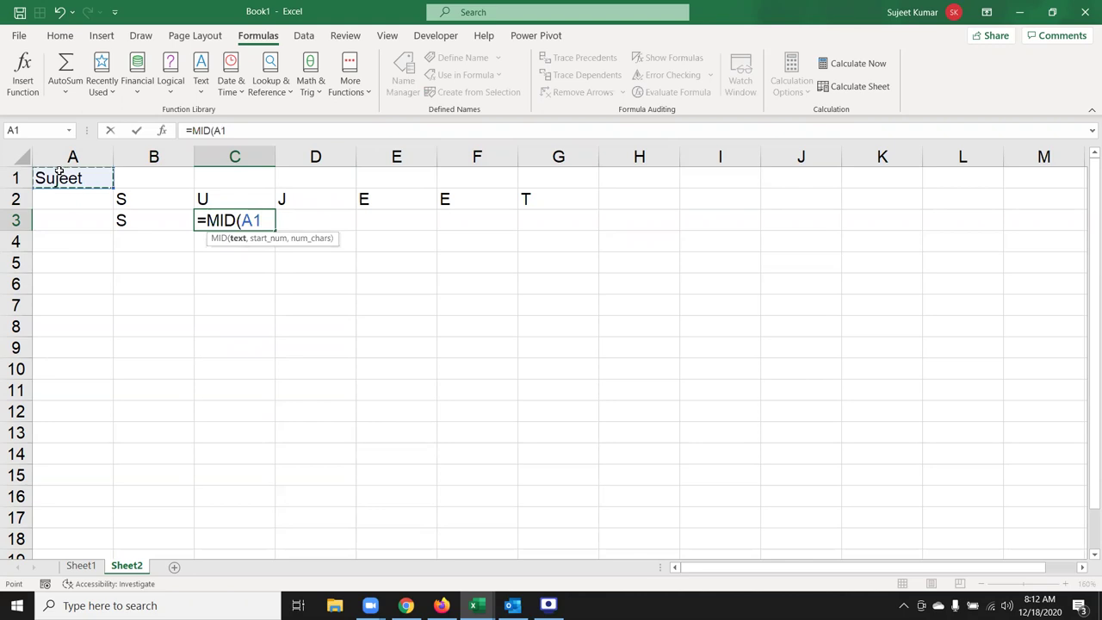
type(",21")
key("BackSpace")
type(",")
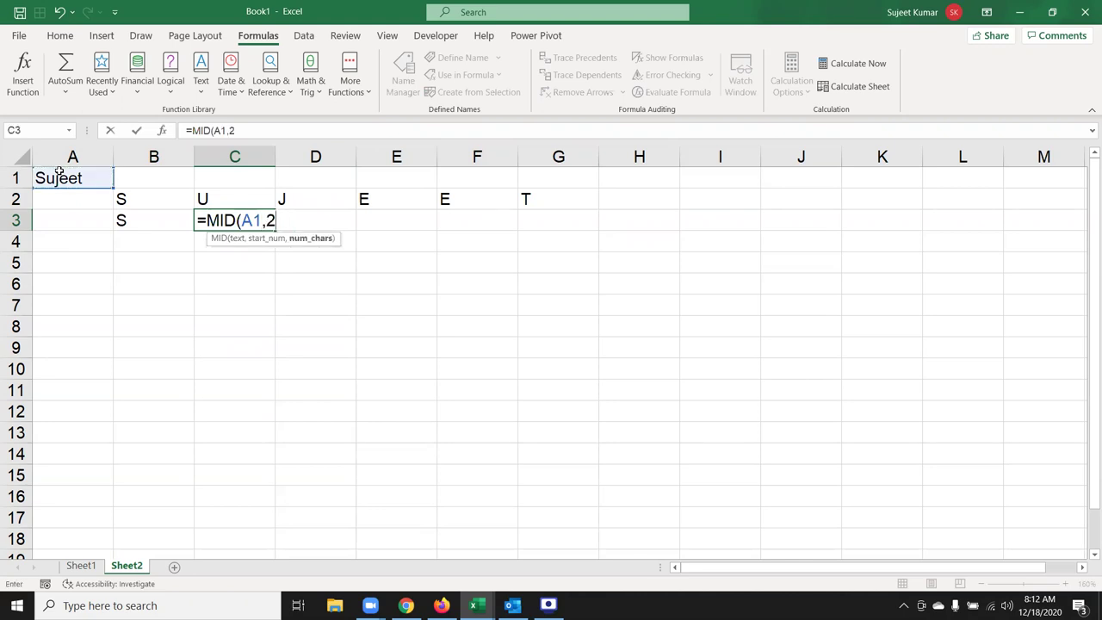
type("1")
key("Tab")
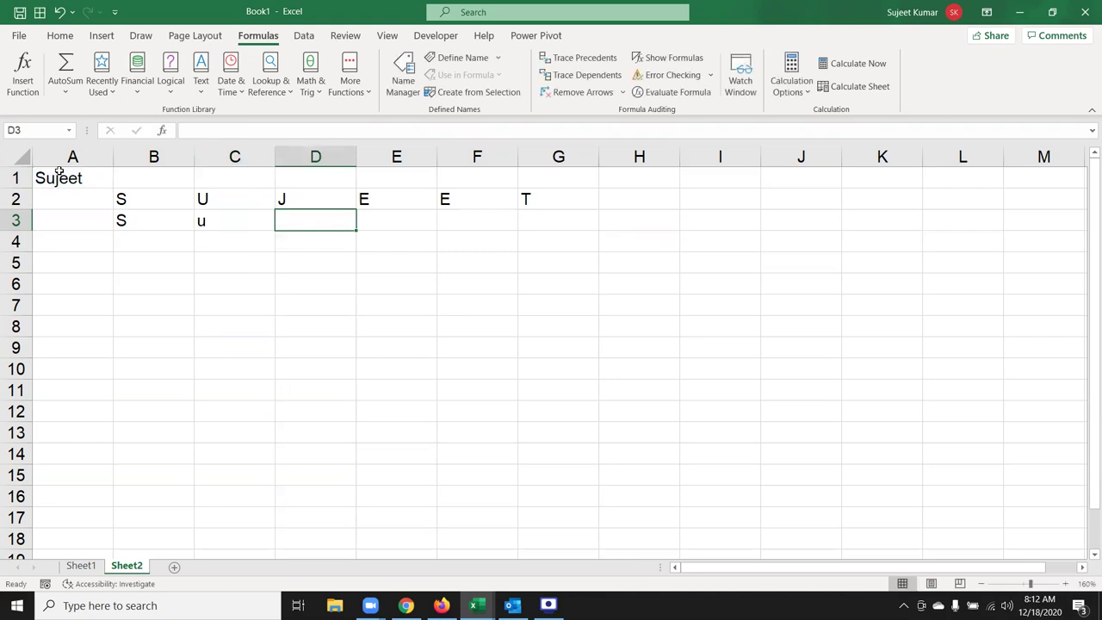
Enter =MID(A1,3,1) in D3 and =MID(A1,4,1) in E3.
type("=")
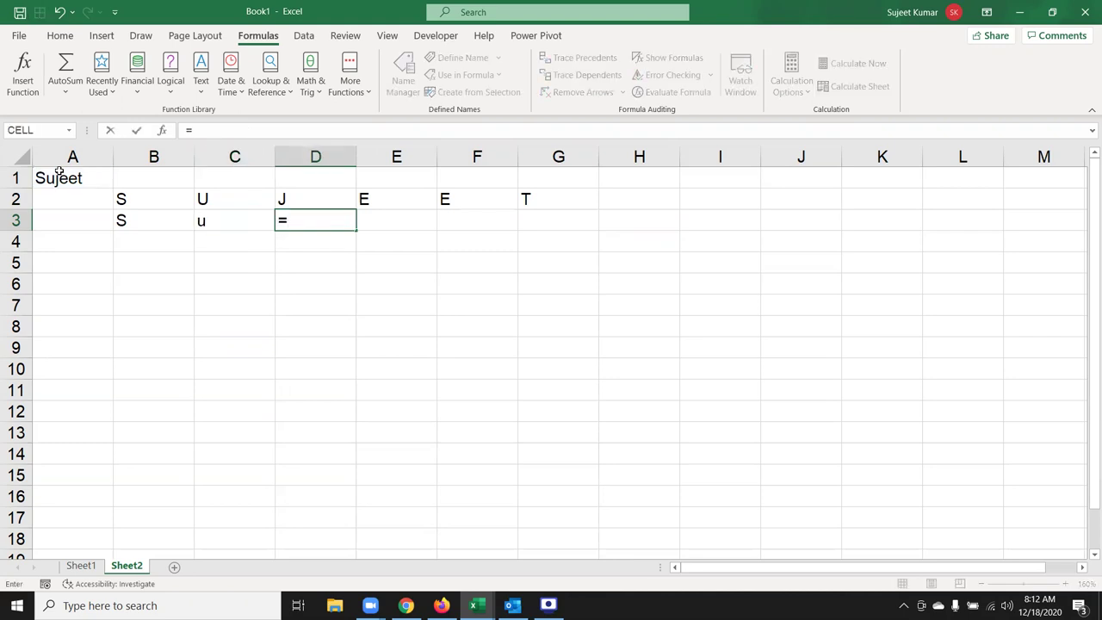
type("mid")
key("Tab")
left_click(58, 172)
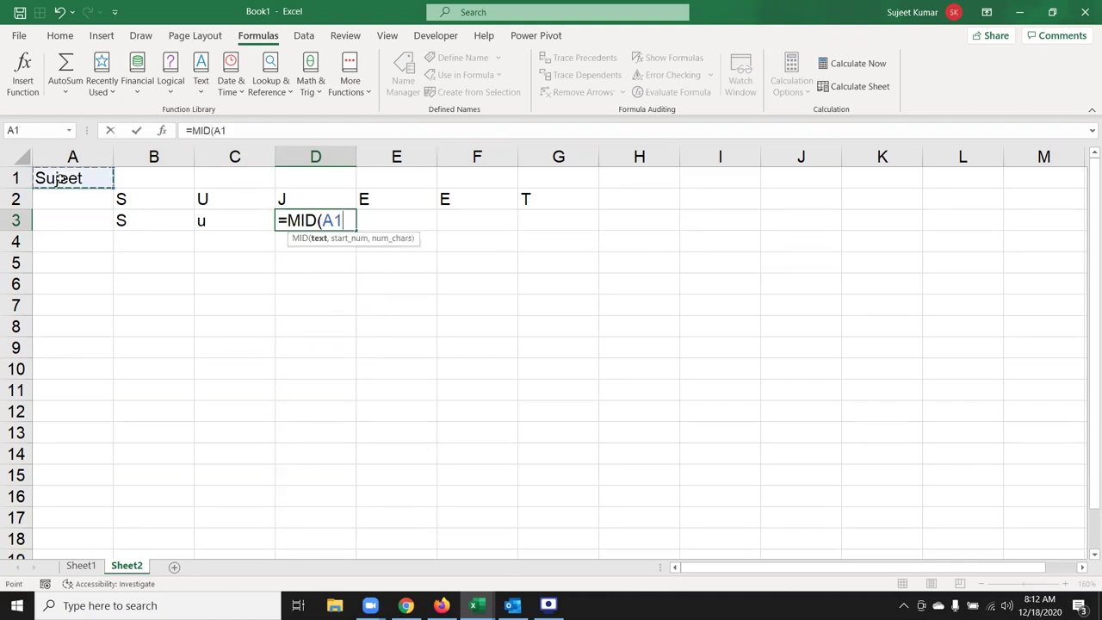
type(",3")
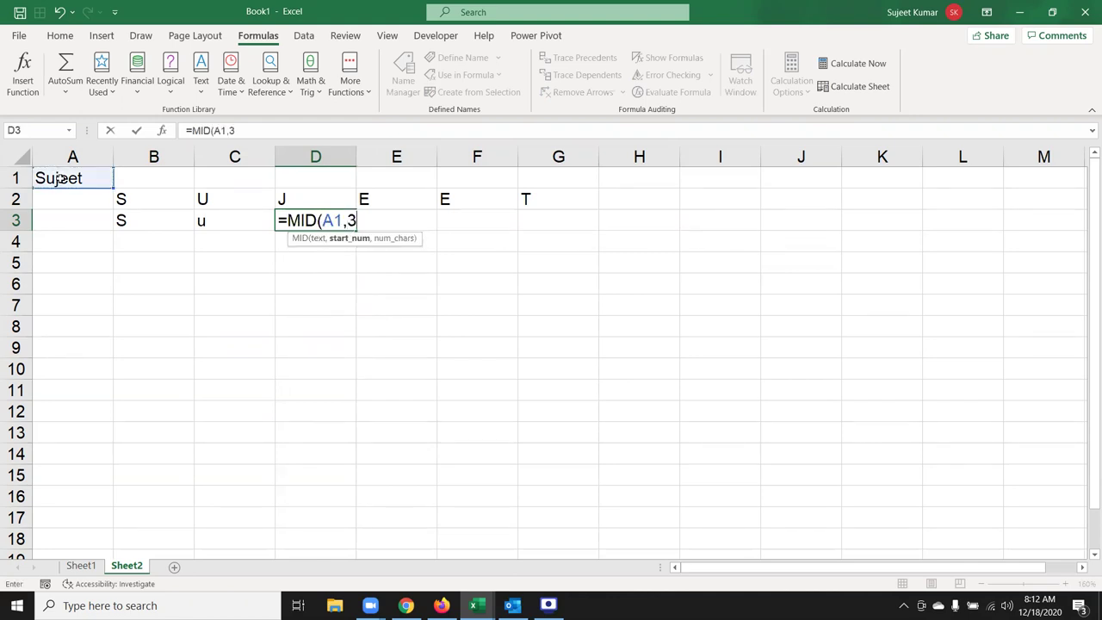
type(",1")
key("Return")
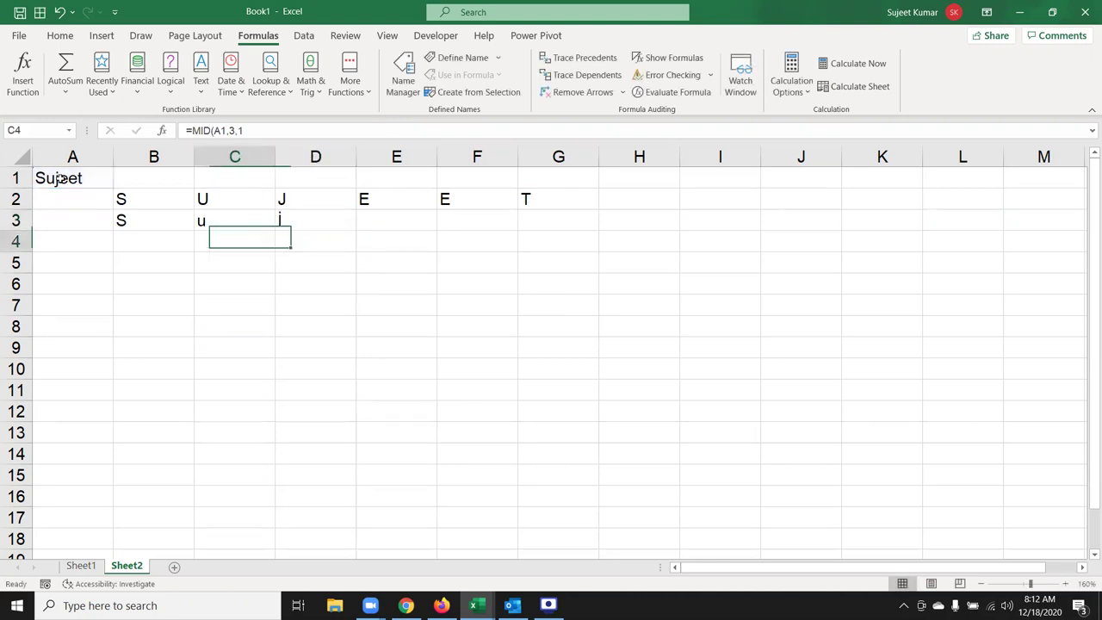
key("Up")
key("Right")
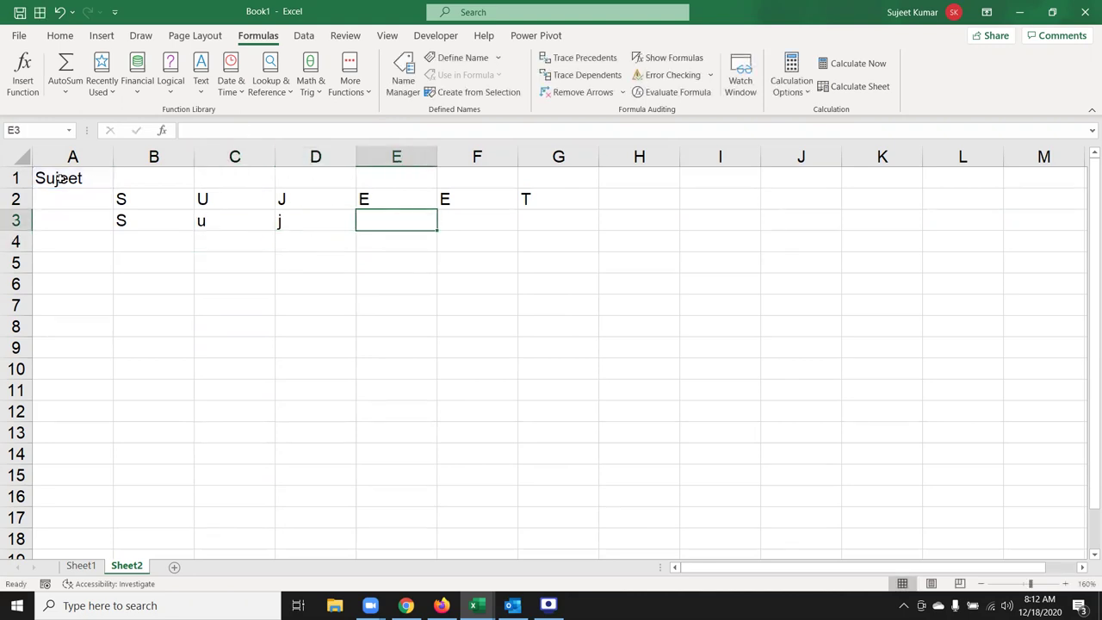
type("=mid")
key("Tab")
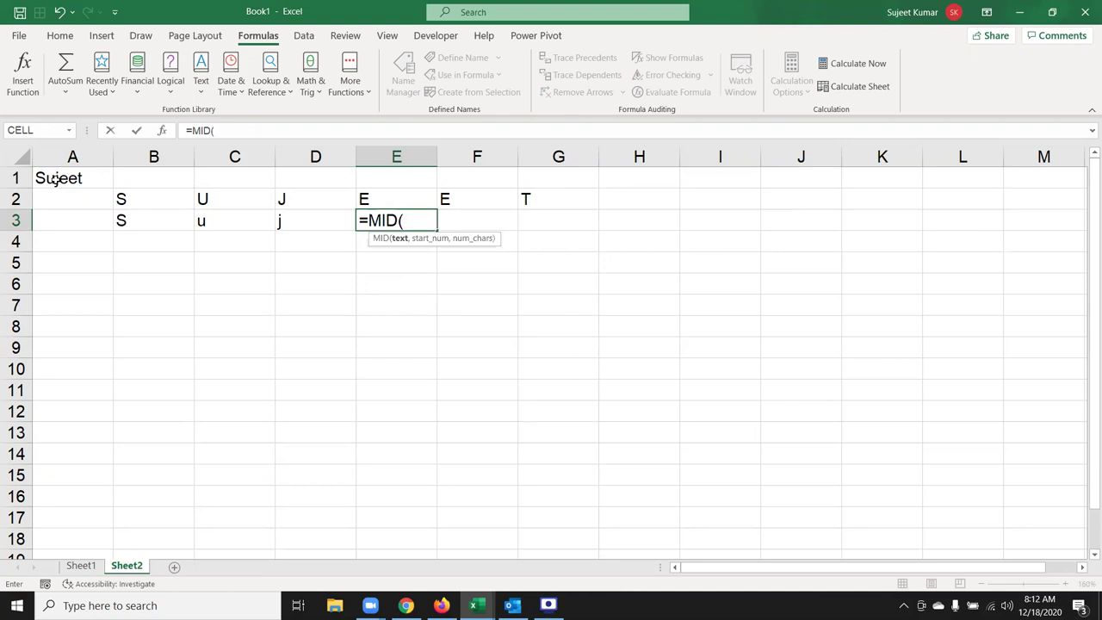
left_click(55, 179)
type(",4,1")
key("Return")
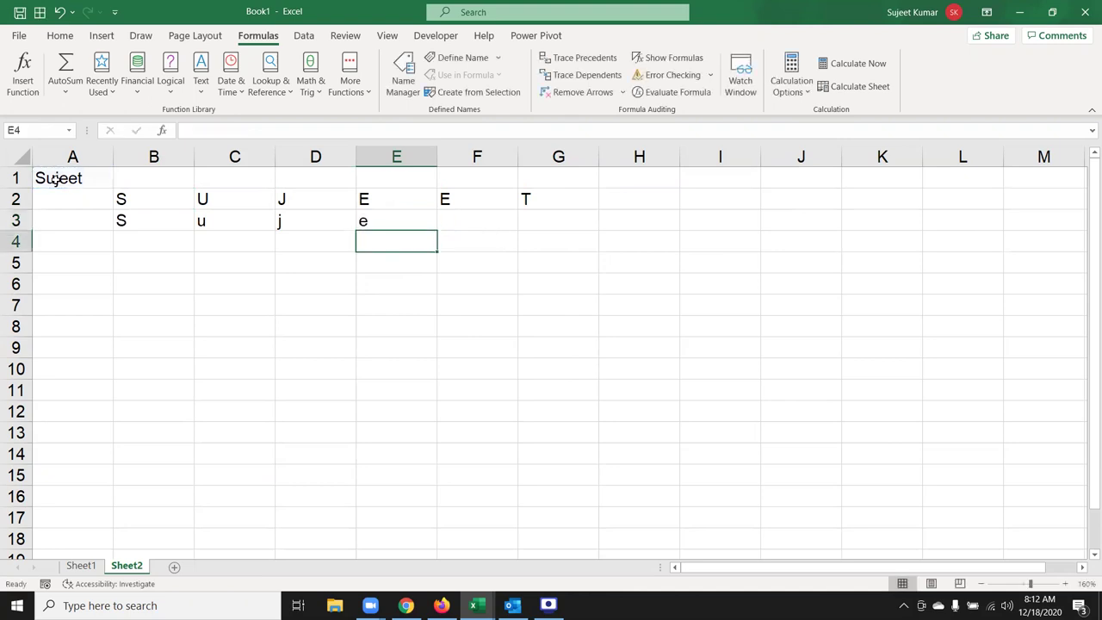
key("Up")
key("Right")
Enter =MID(A1,5,1) in F3 and =MID(A1,6,1) in G3.
type("=mid")
key("Tab")
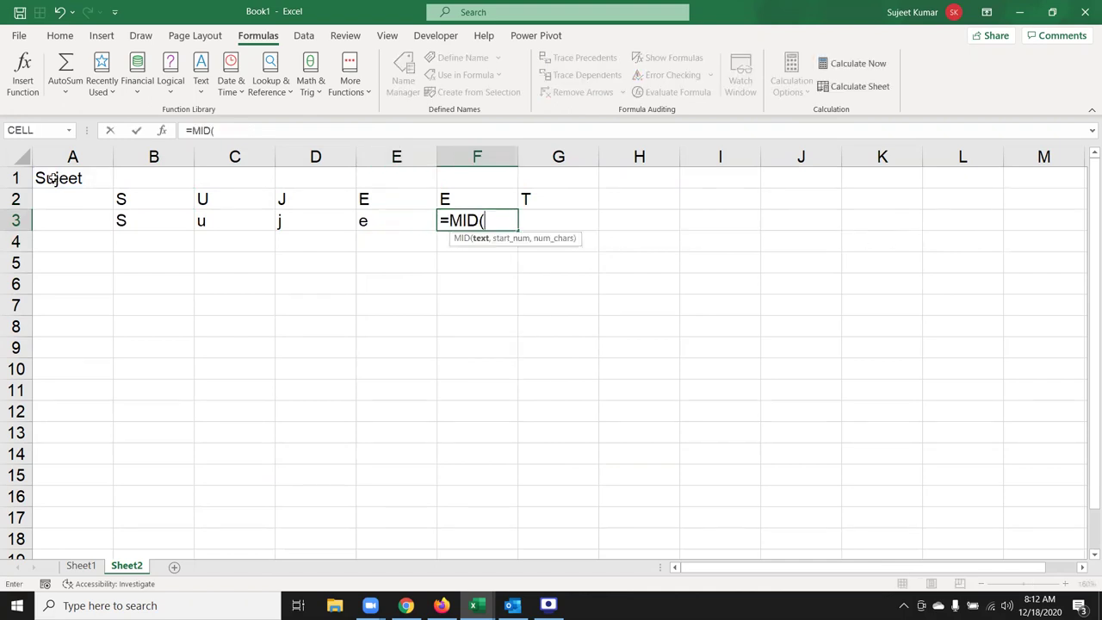
left_click(51, 178)
type(",5,1")
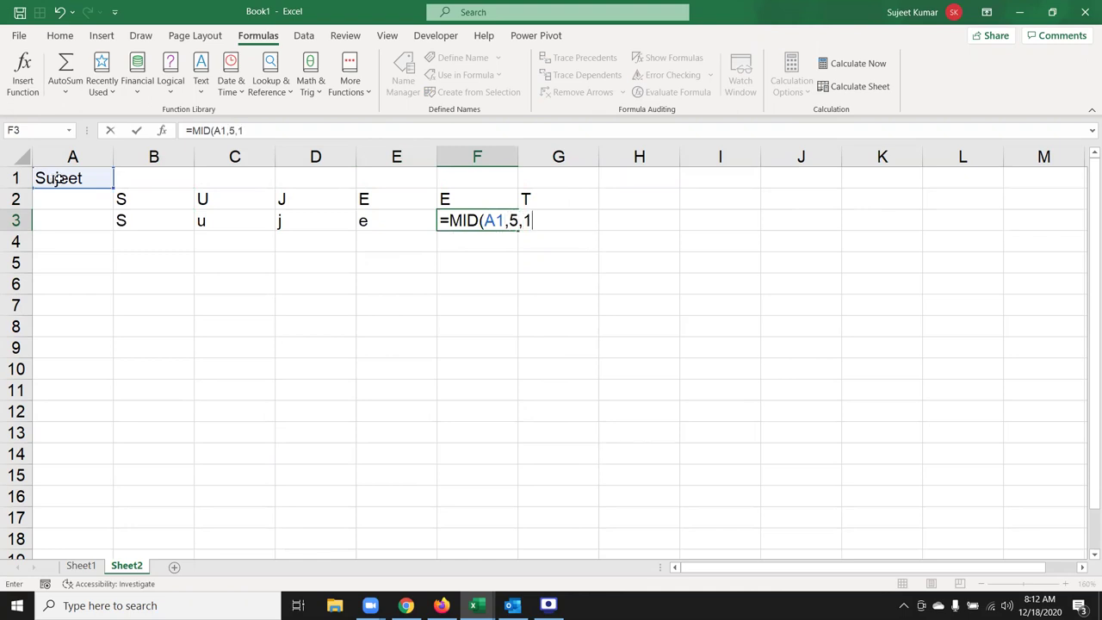
key("Return")
key("Up")
key("Right")
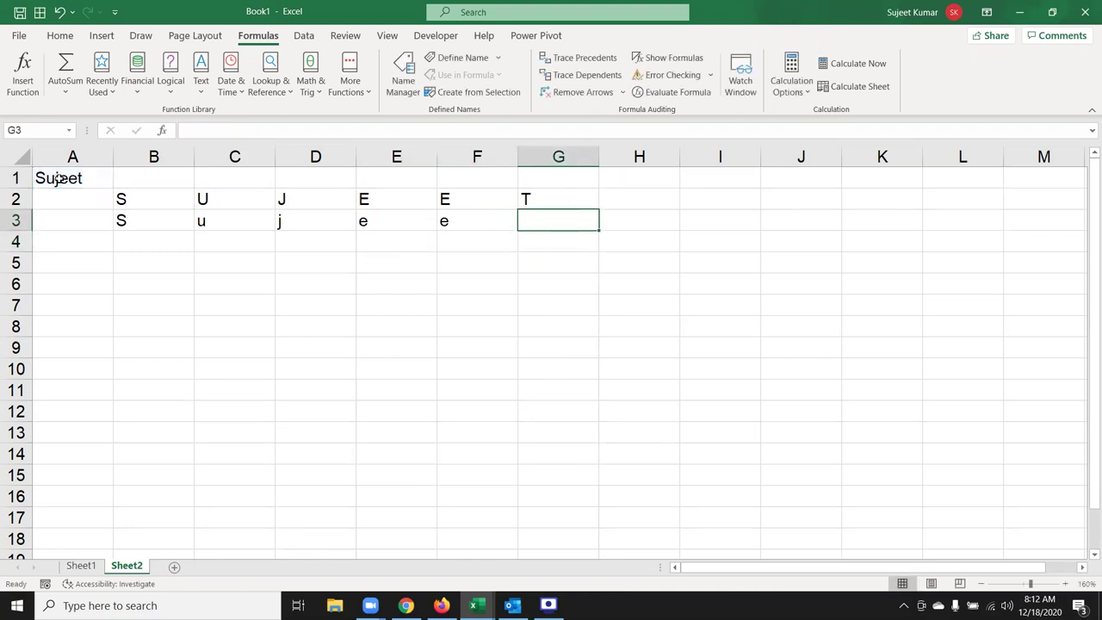
type("=mid")
key("Tab")
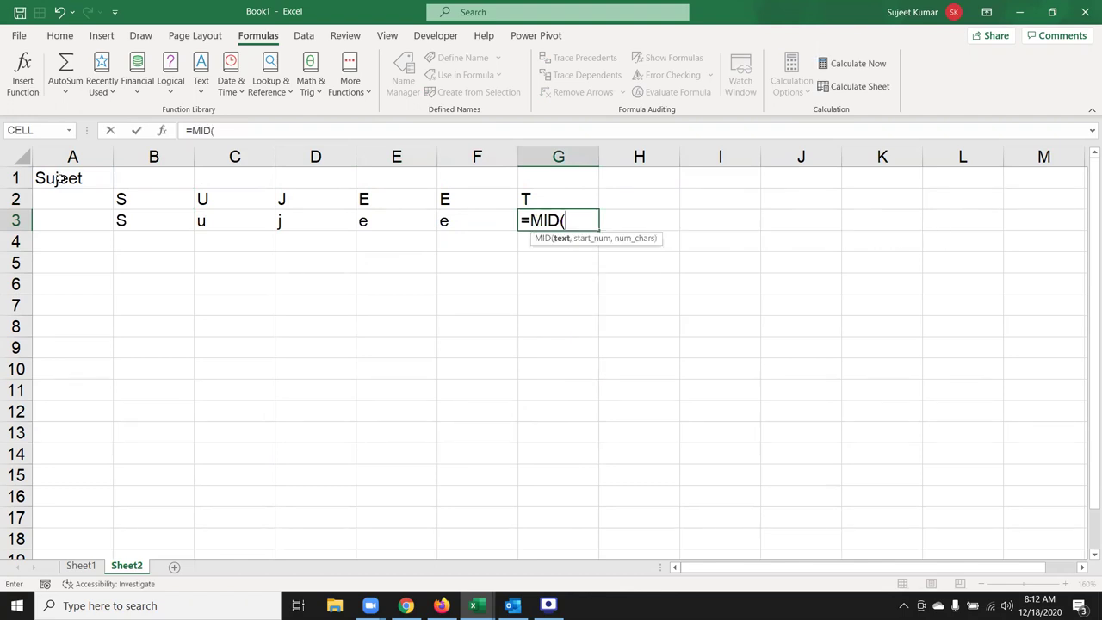
left_click(58, 178)
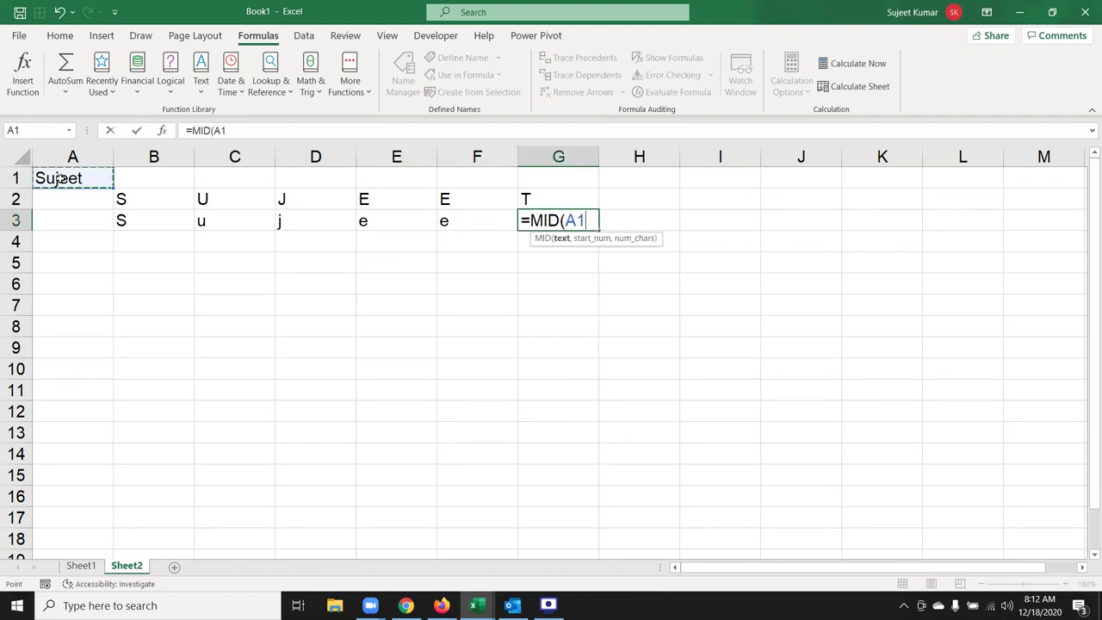
type(",6,1)")
key("Return")
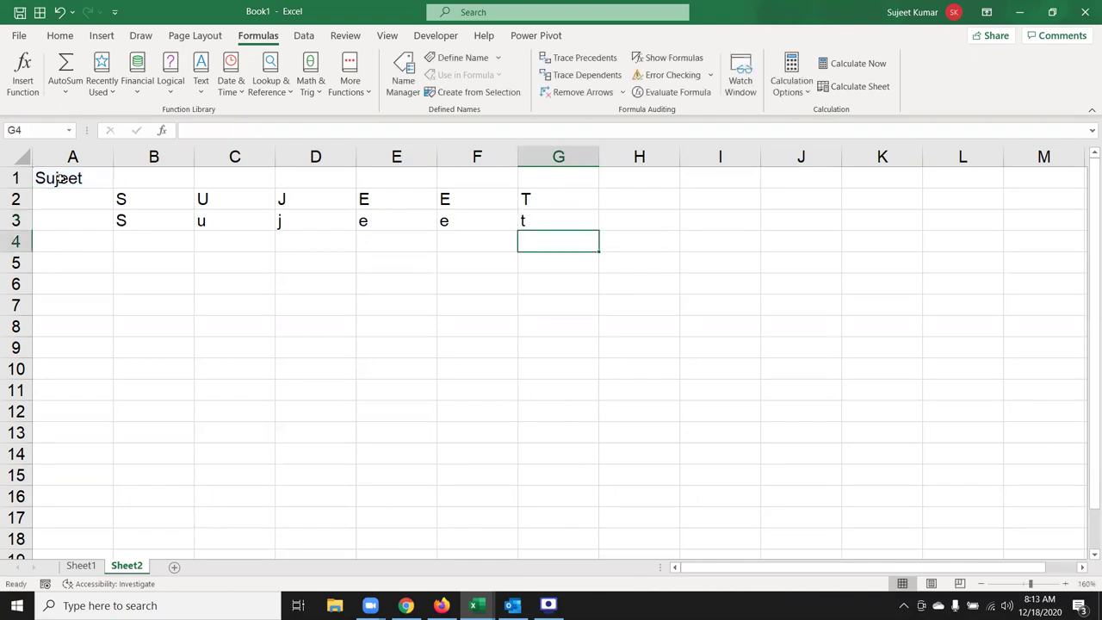
Review the row 3 MID formulas, then select the B4:G4 range for an array result.
key("Up")
key("Left")
key("Left")
key("Left")
key("Left")
key("Left")
key("Left")
key("Right")
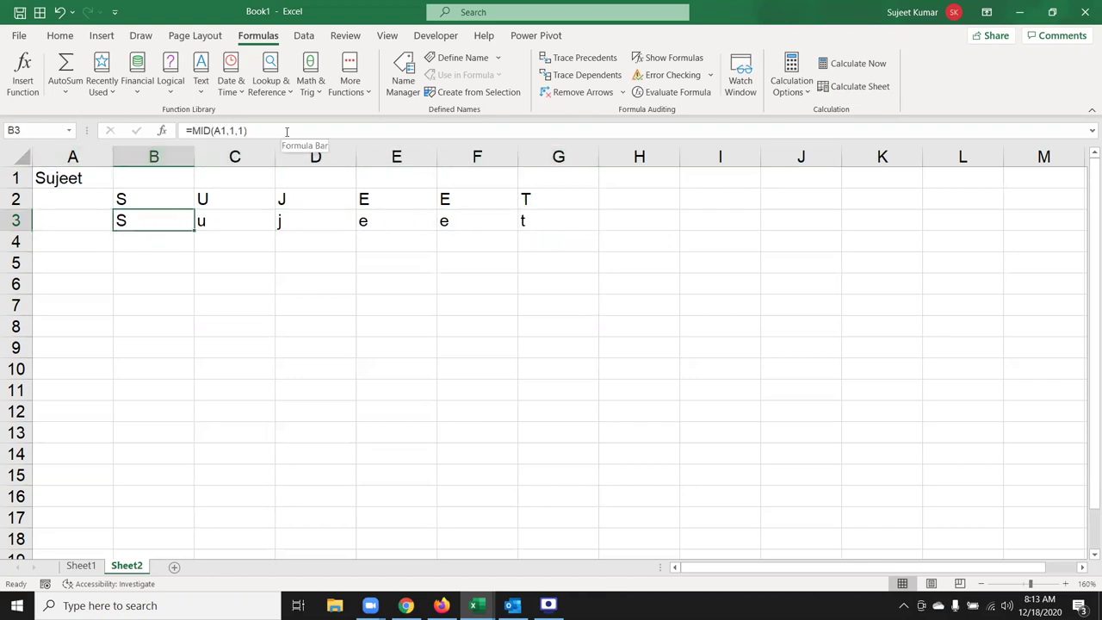
key("Right")
key("Right")
key("Right")
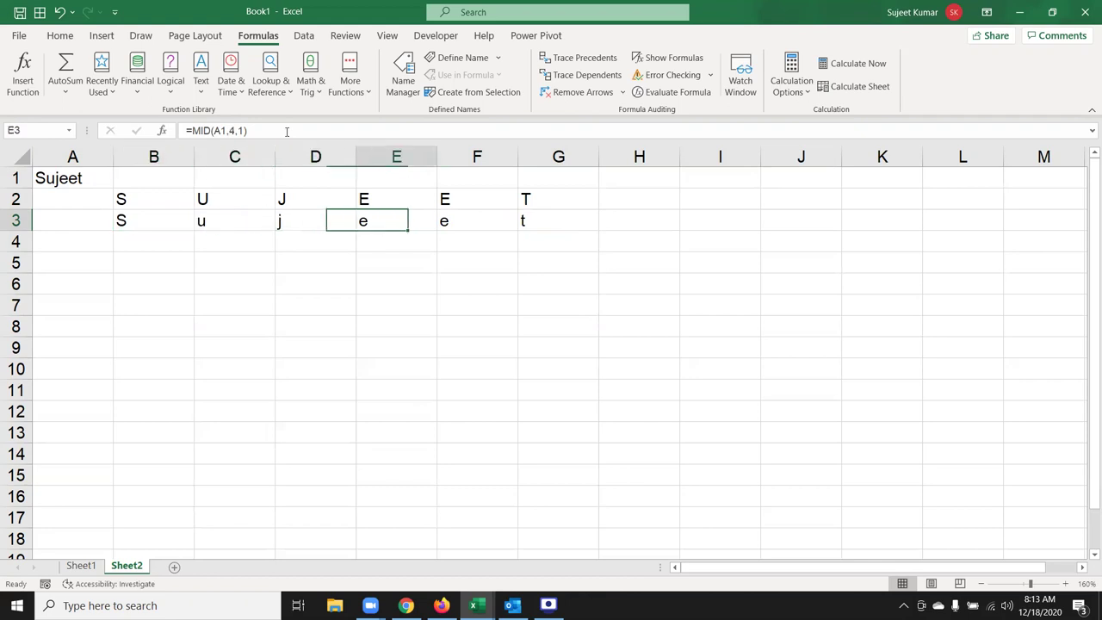
key("Right")
key("Right")
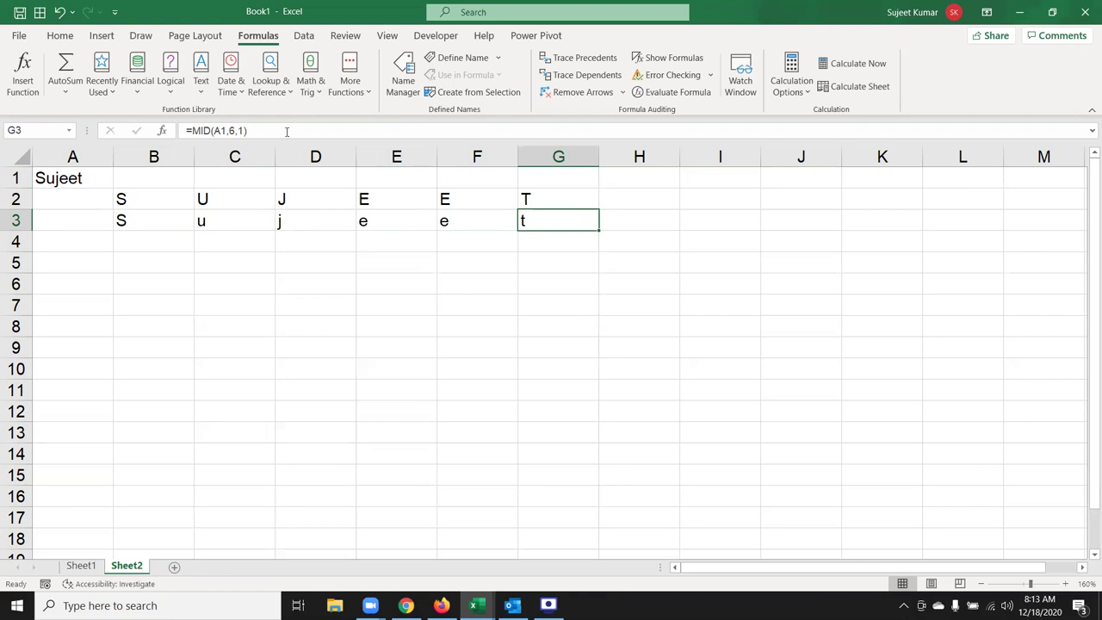
key("Left")
key("Left")
key("Left")
key("Left")
key("Left")
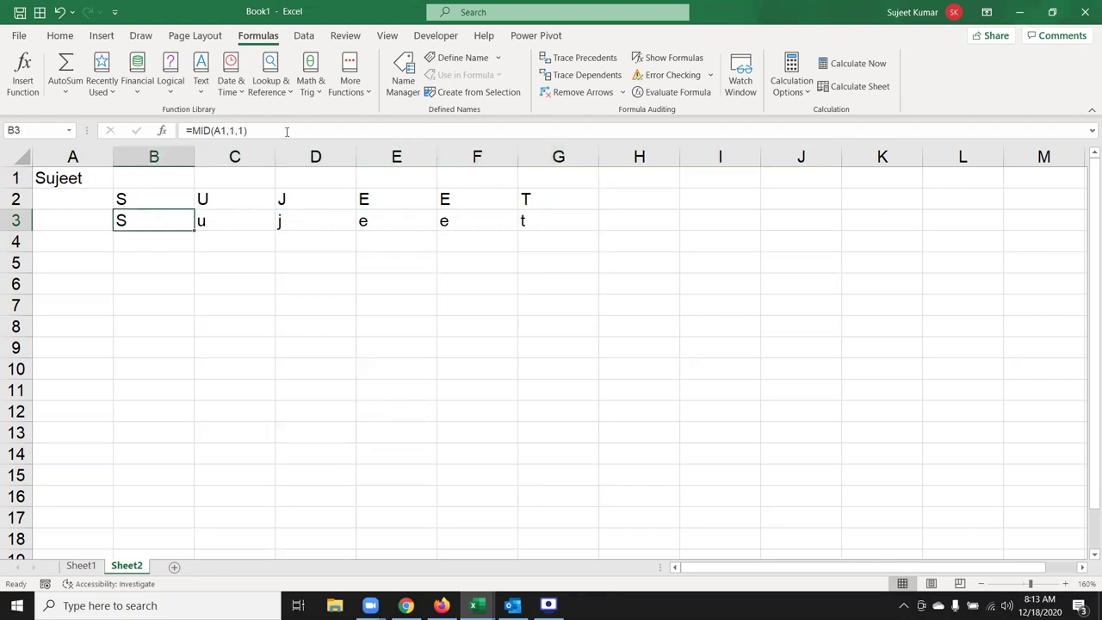
key("Down")
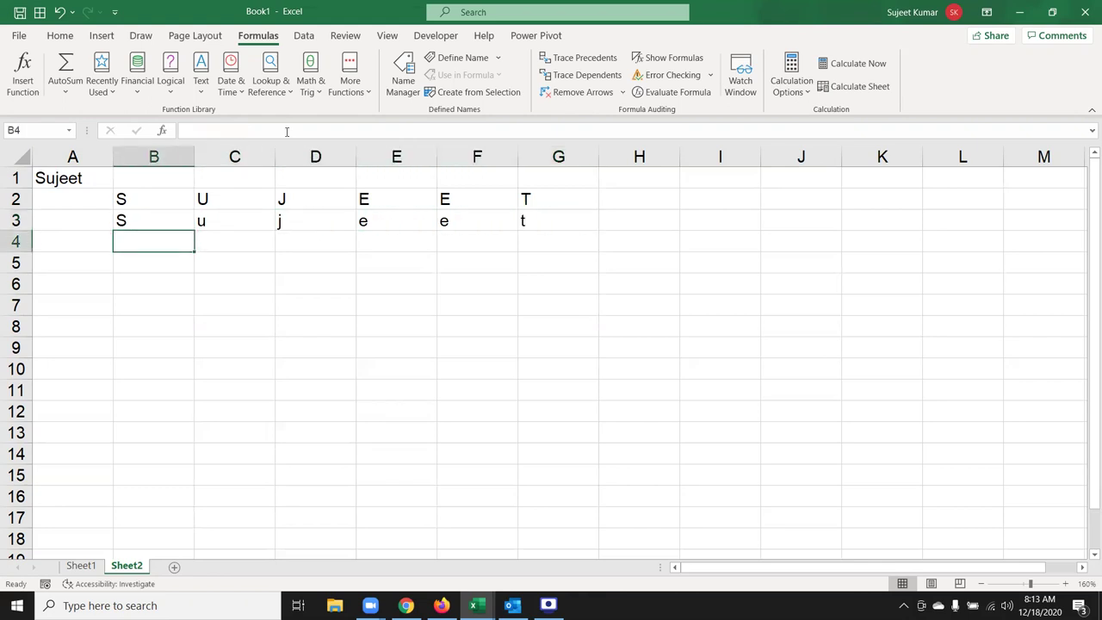
key("shift+Right")
key("shift+Right")
key("shift+Right")
key("shift+Right")
key("shift+Right")
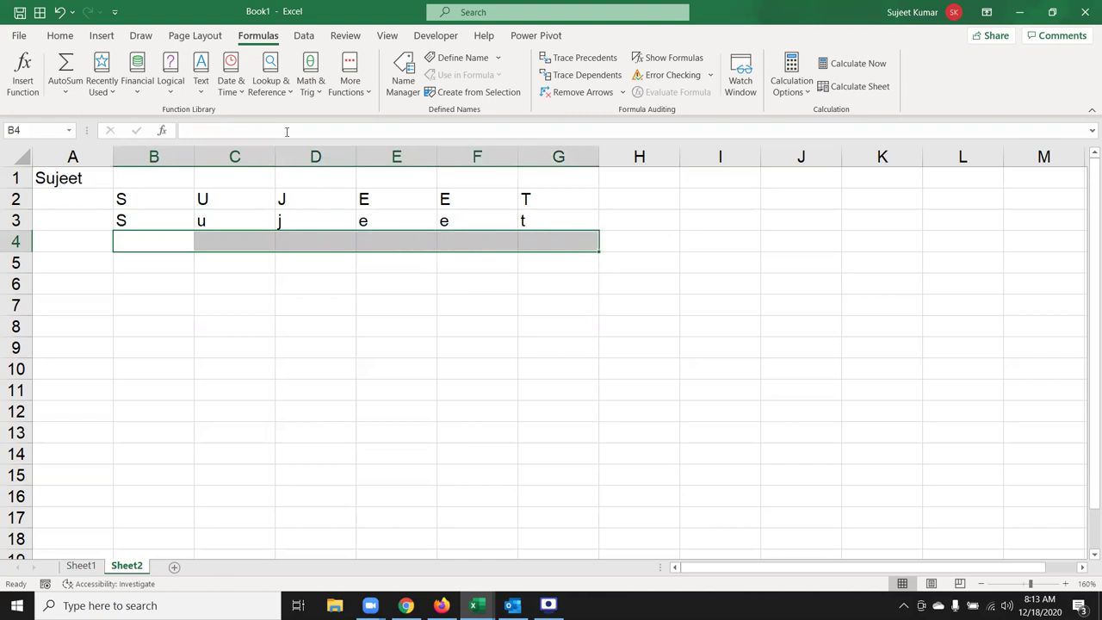
Enter =MID(A1,{1,2,3,4,5,6},1) across B4:G4 as a Ctrl+Shift+Enter array formula.
type("={")
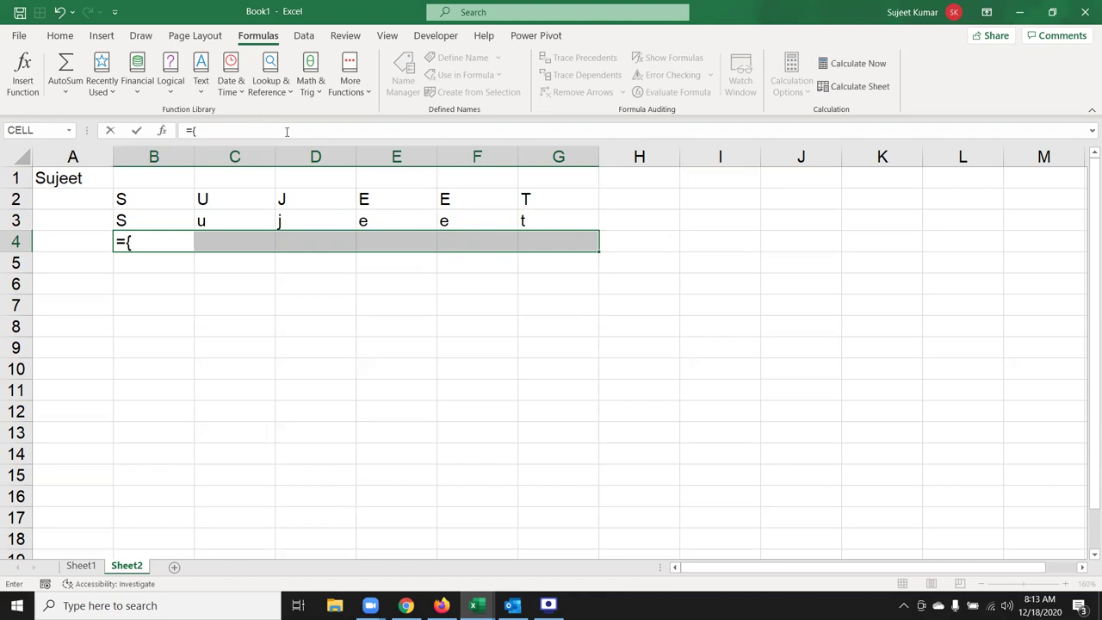
key("BackSpace")
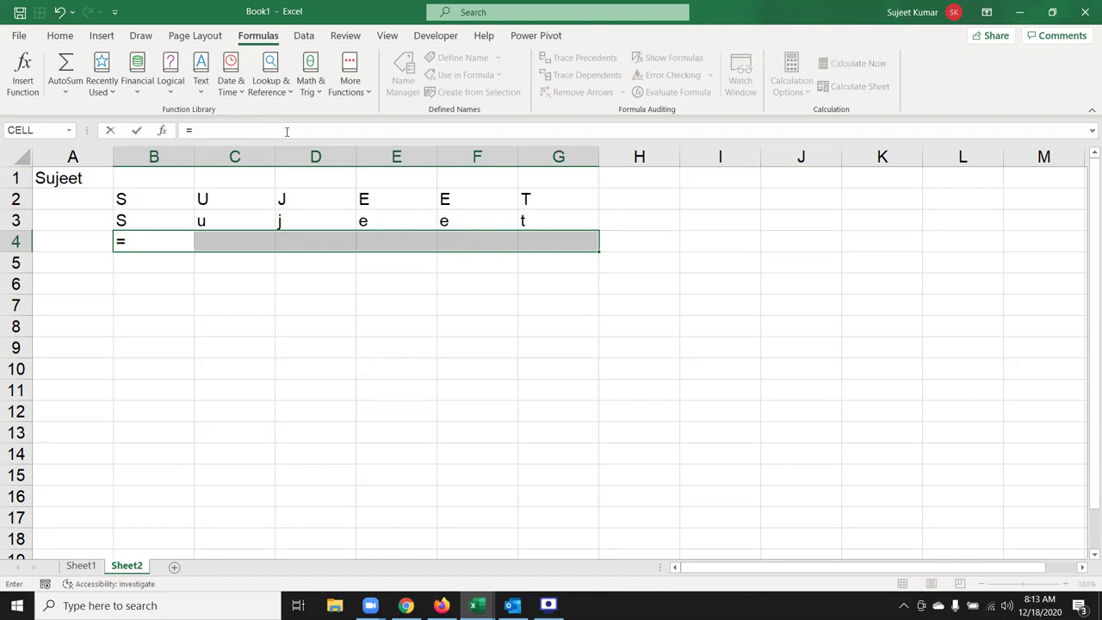
type("mid")
key("Tab")
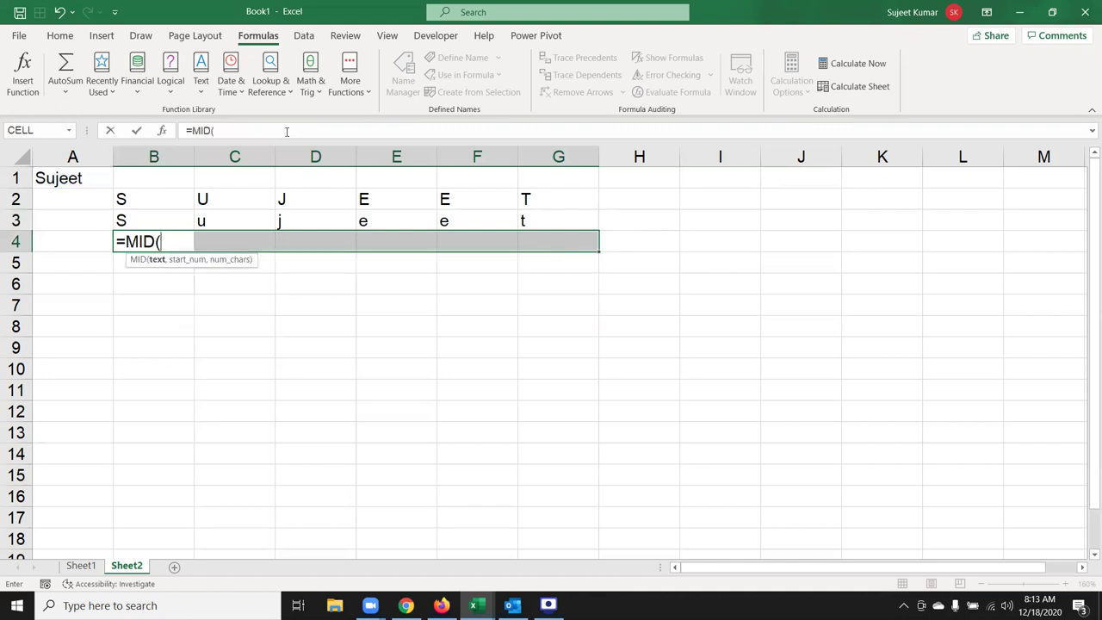
left_click(88, 175)
type(",")
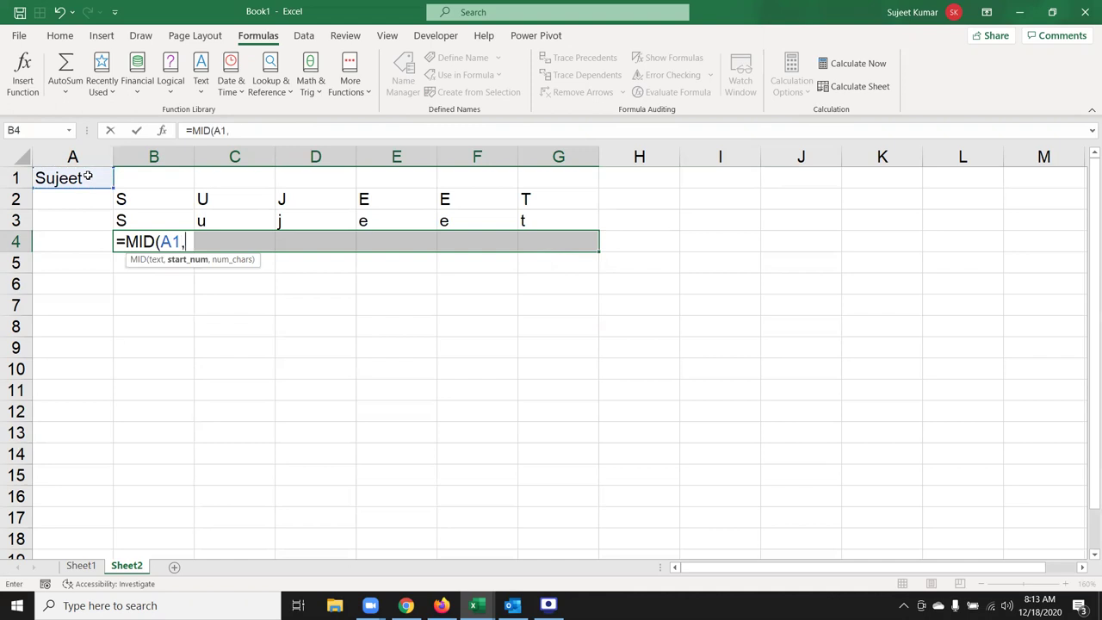
type("{")
type("1,2,3,4,5,6")
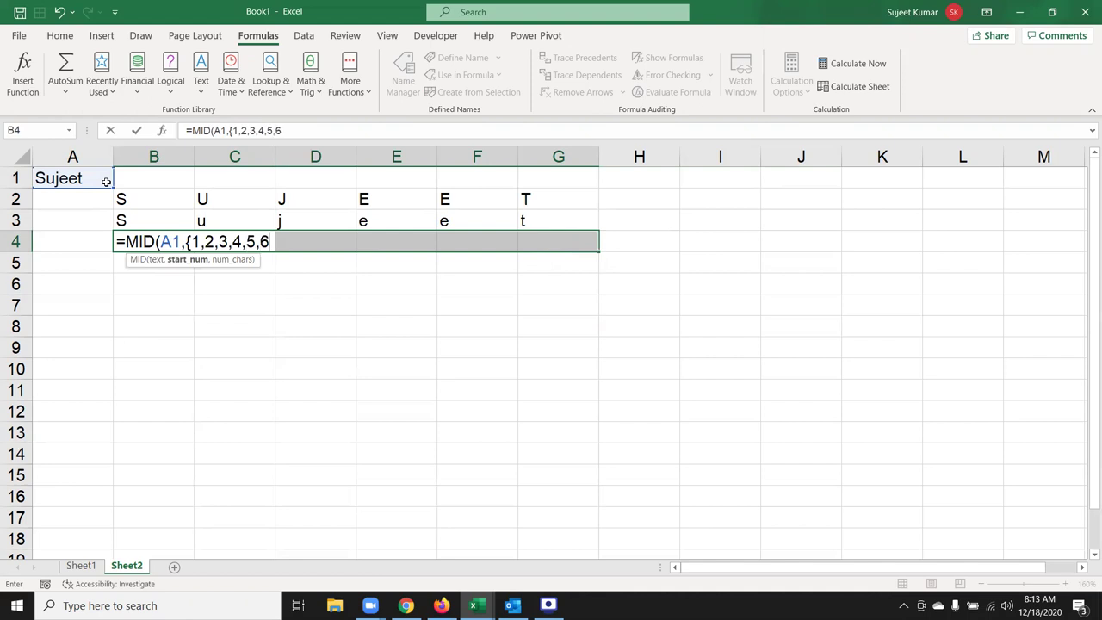
type("},1)")
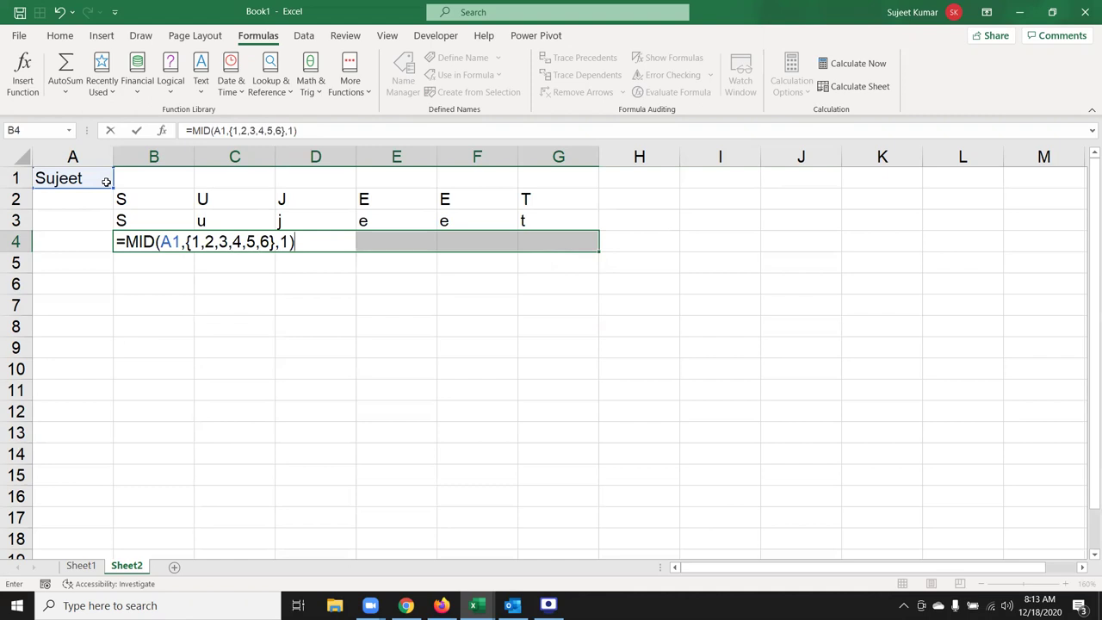
key("ctrl+shift+Return")
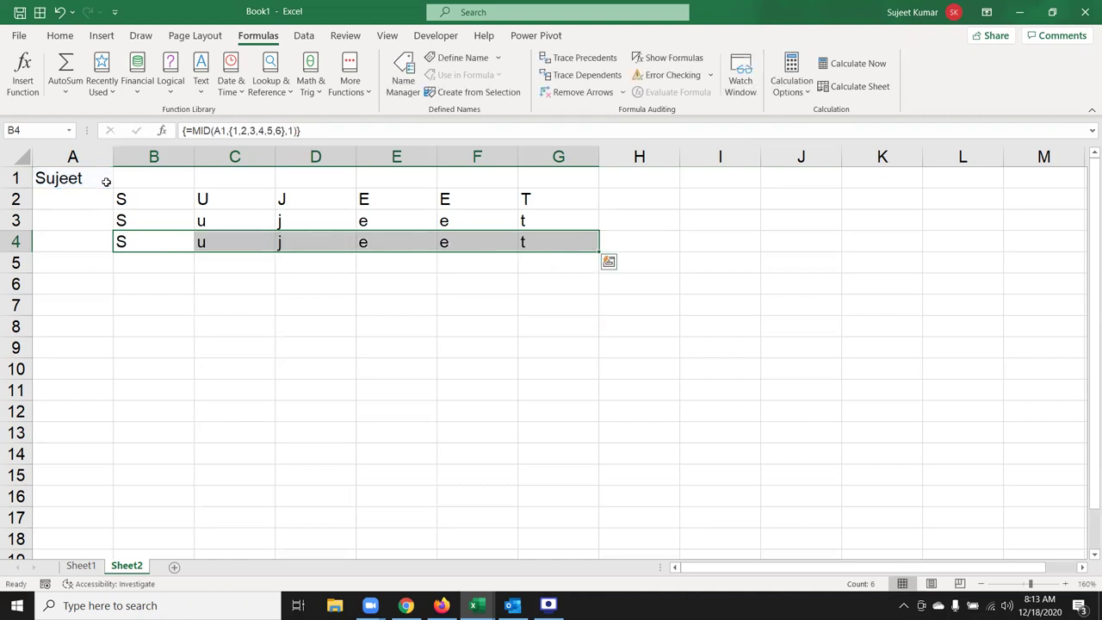
Compare the row 3 MID formulas with the row 4 array results, then switch to Chrome.
key("Up")
key("ctrl+shift+Right")
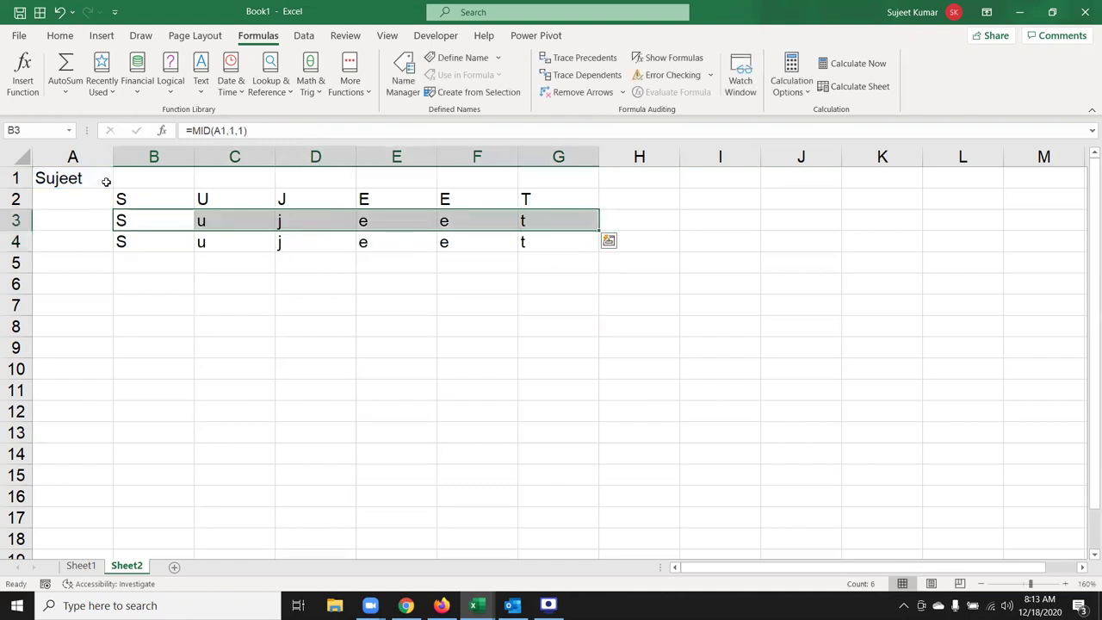
key("Down")
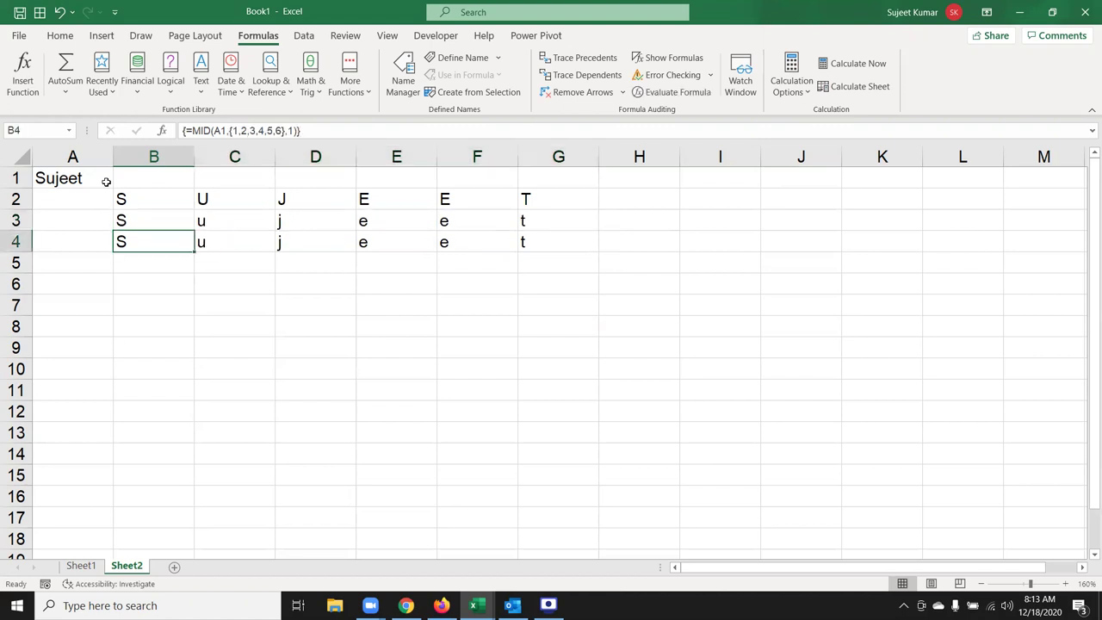
key("ctrl+shift+Right")
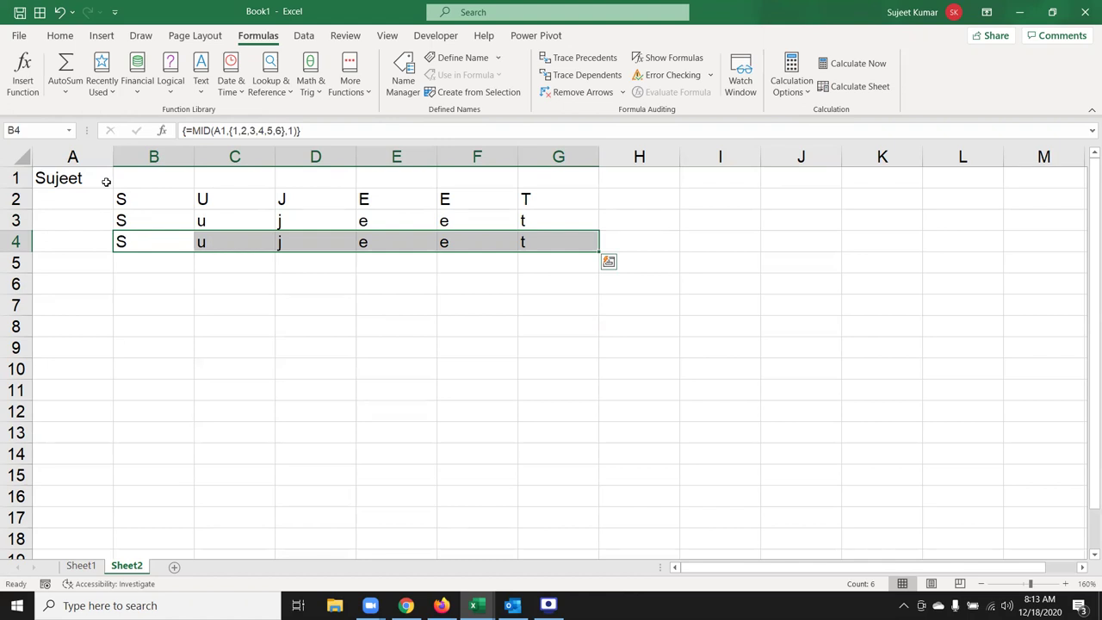
key("Right")
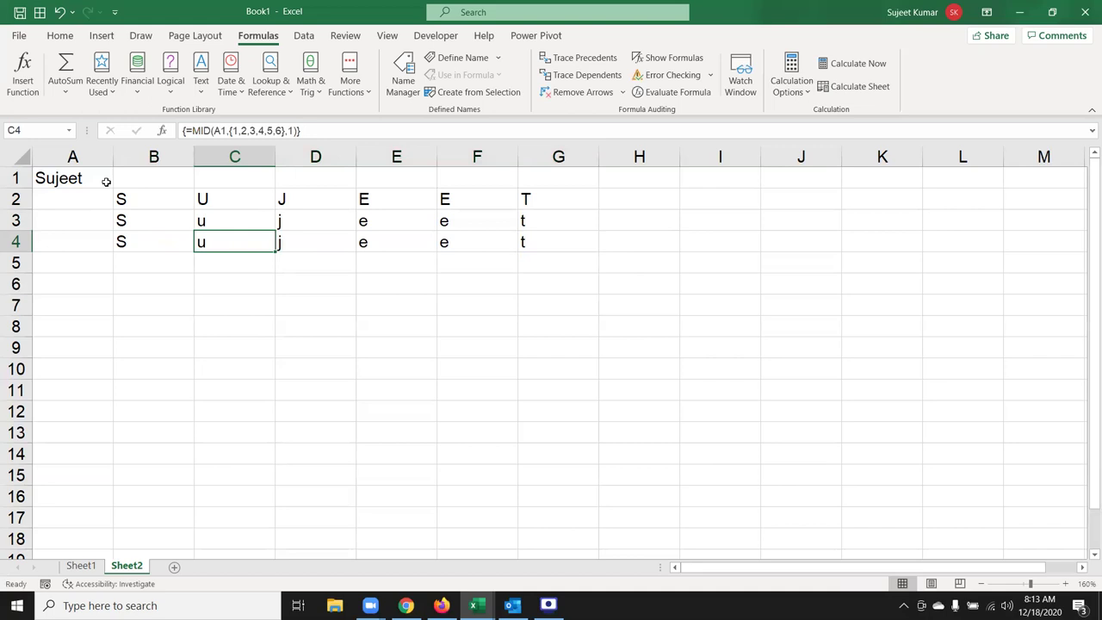
key("Left")
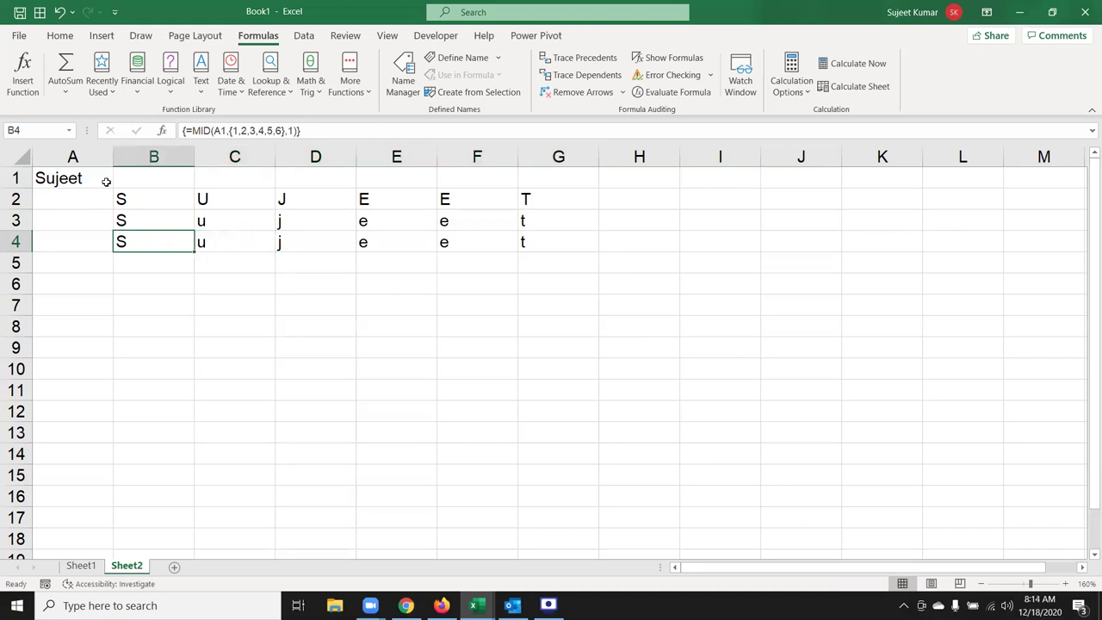
key("Up")
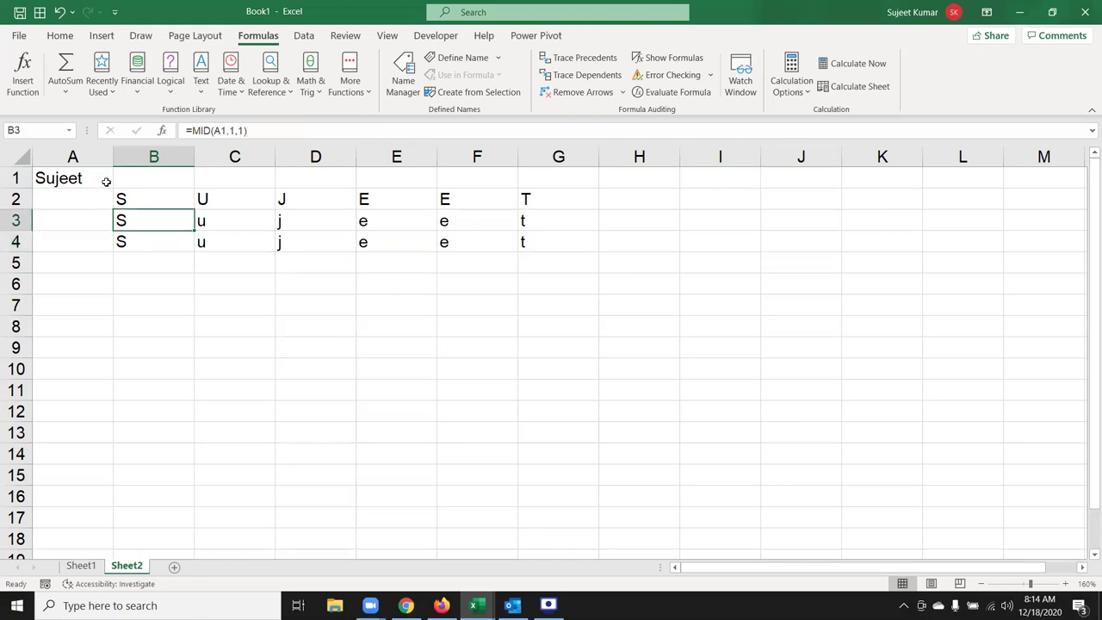
double_click(141, 220)
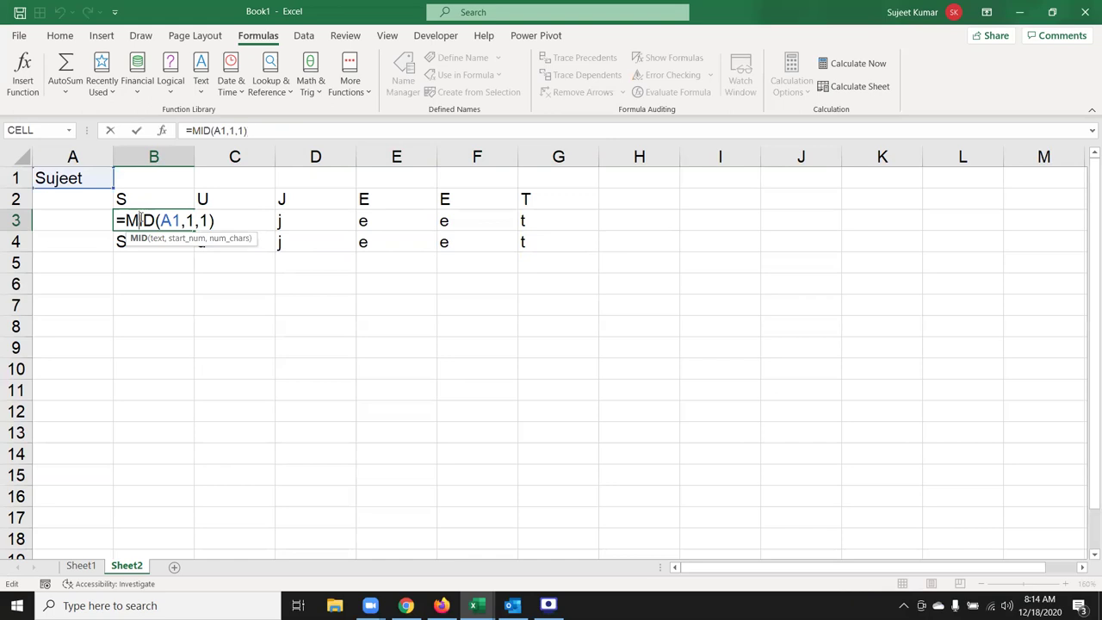
key("Escape")
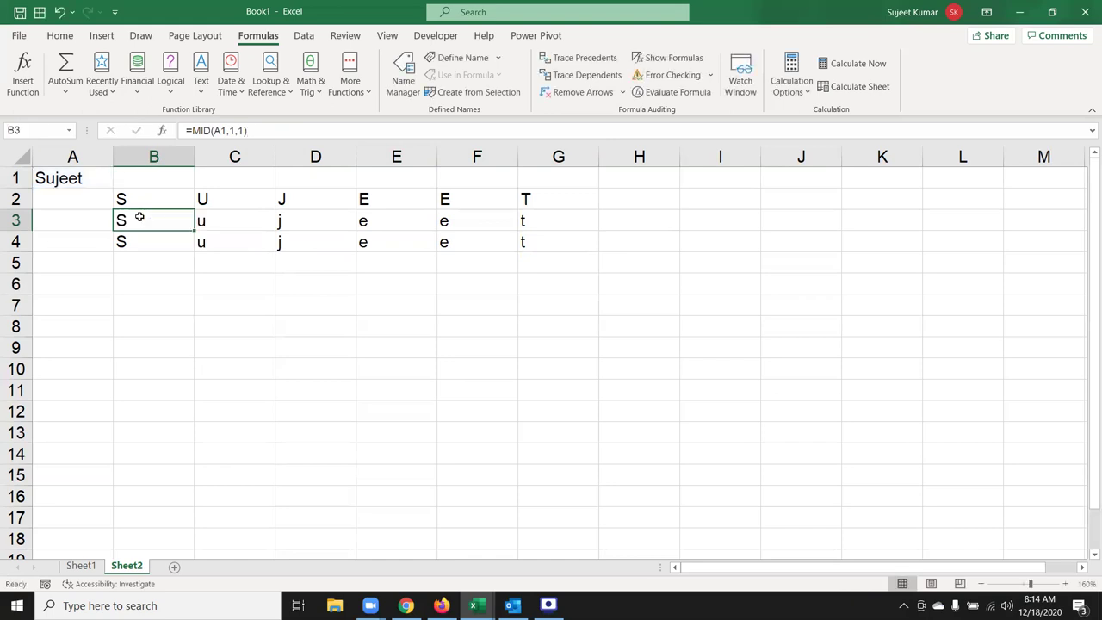
key("Right")
key("Right")
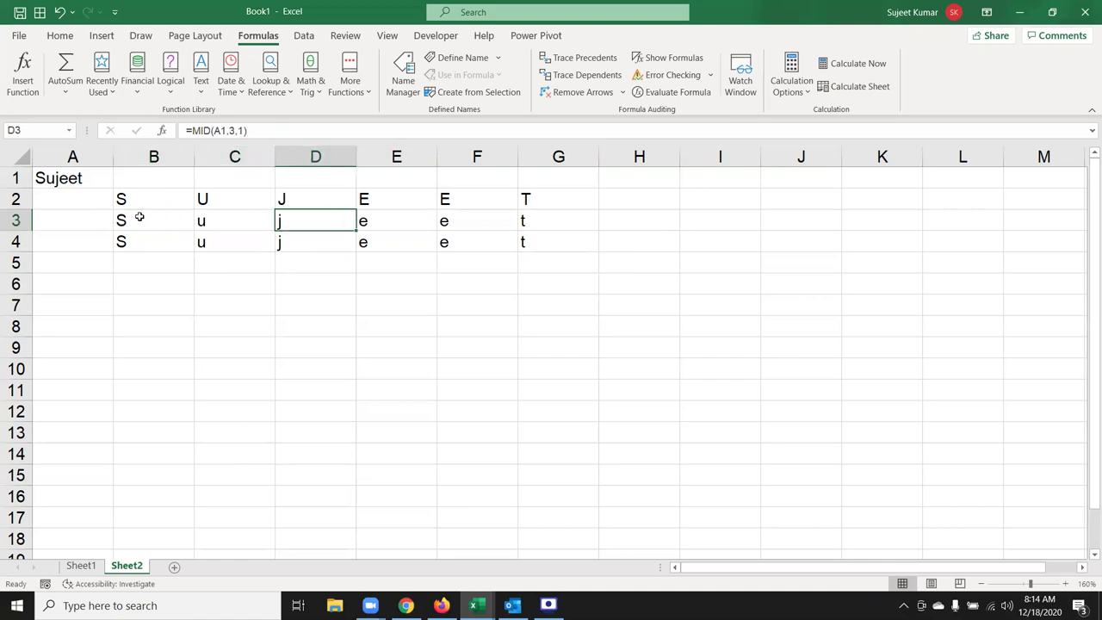
left_click(126, 263)
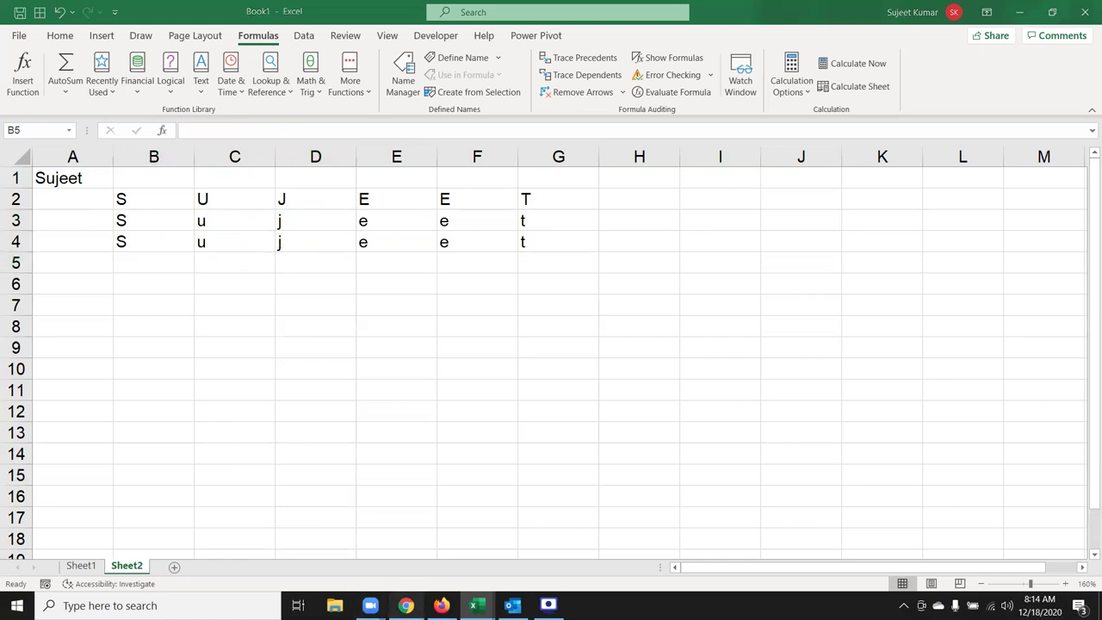
left_click(394, 599)
Search Gmail for PAN and preview MY PAN.xls from the PAN CARD FORMATE email.
left_click(103, 12)
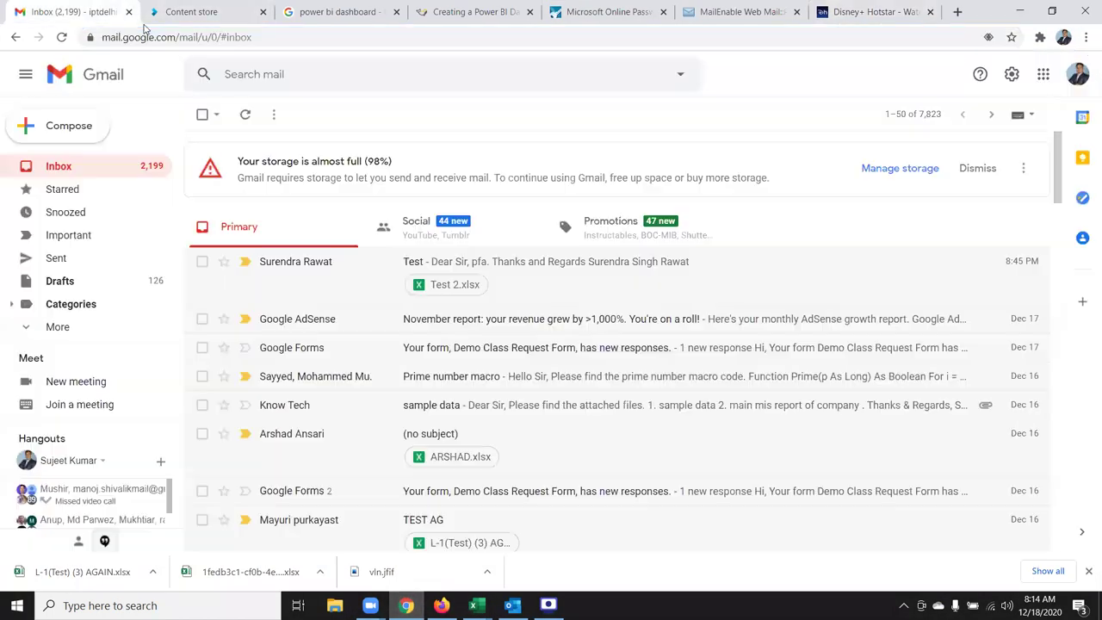
left_click(243, 74)
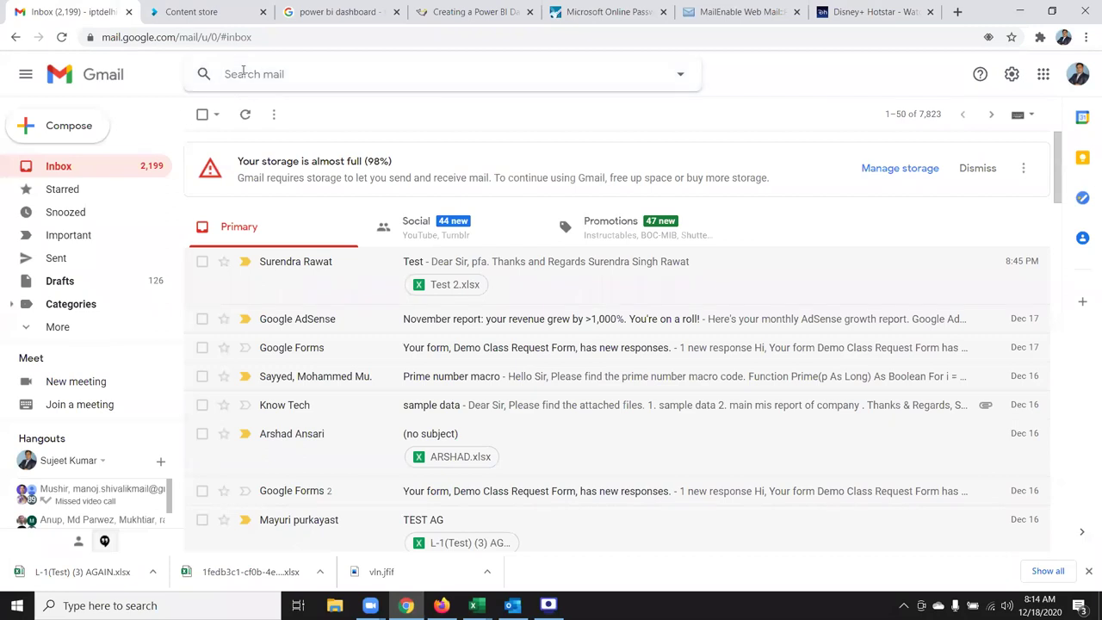
type("PAN")
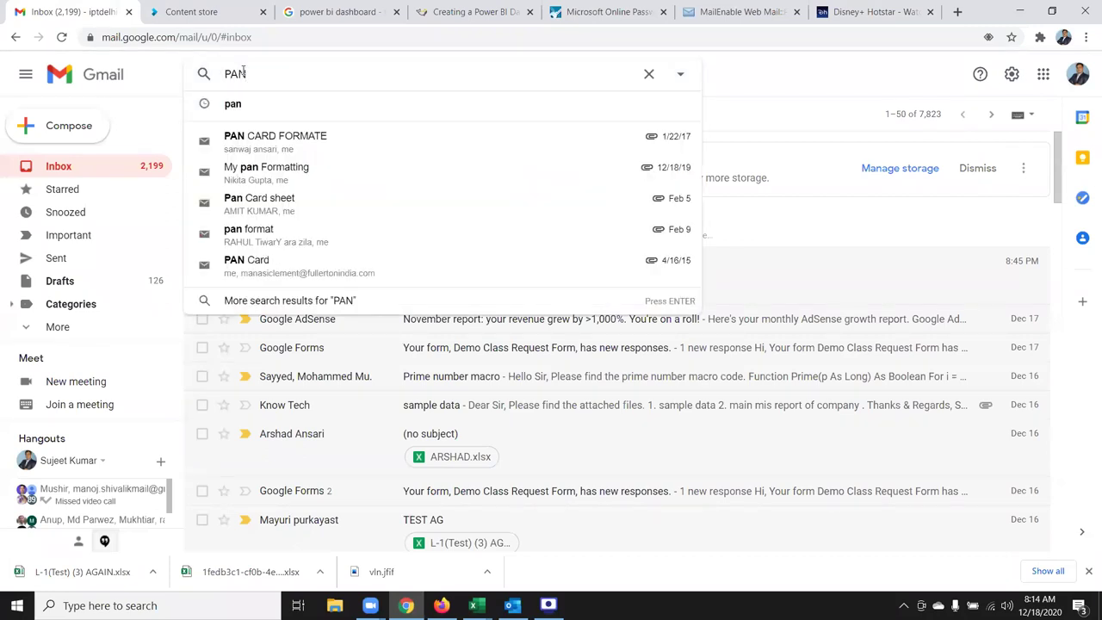
left_click(275, 137)
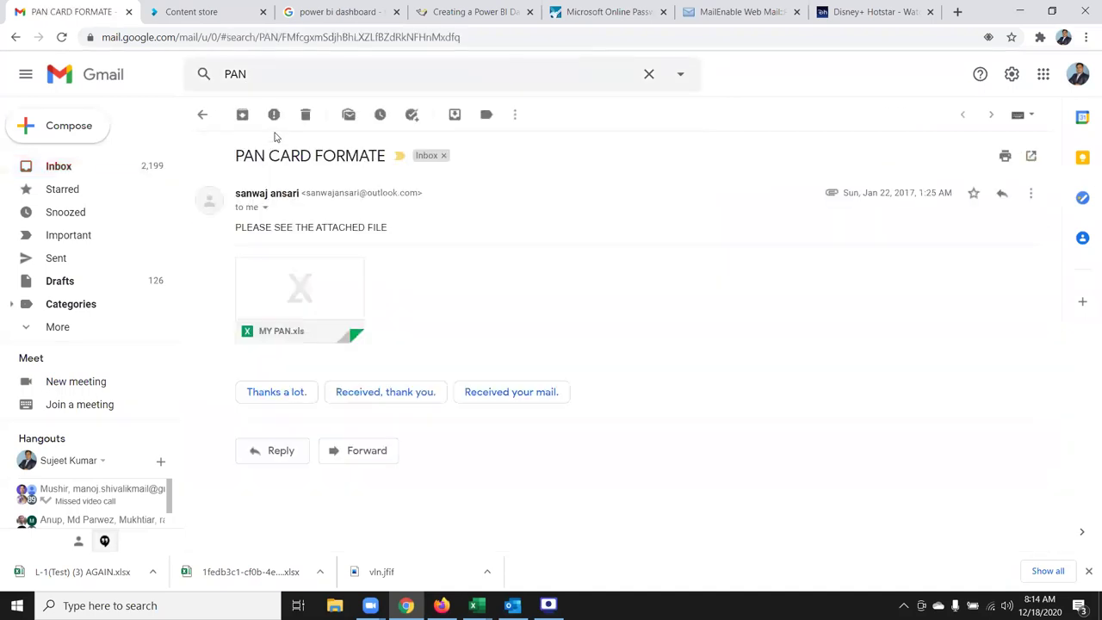
left_click(317, 291)
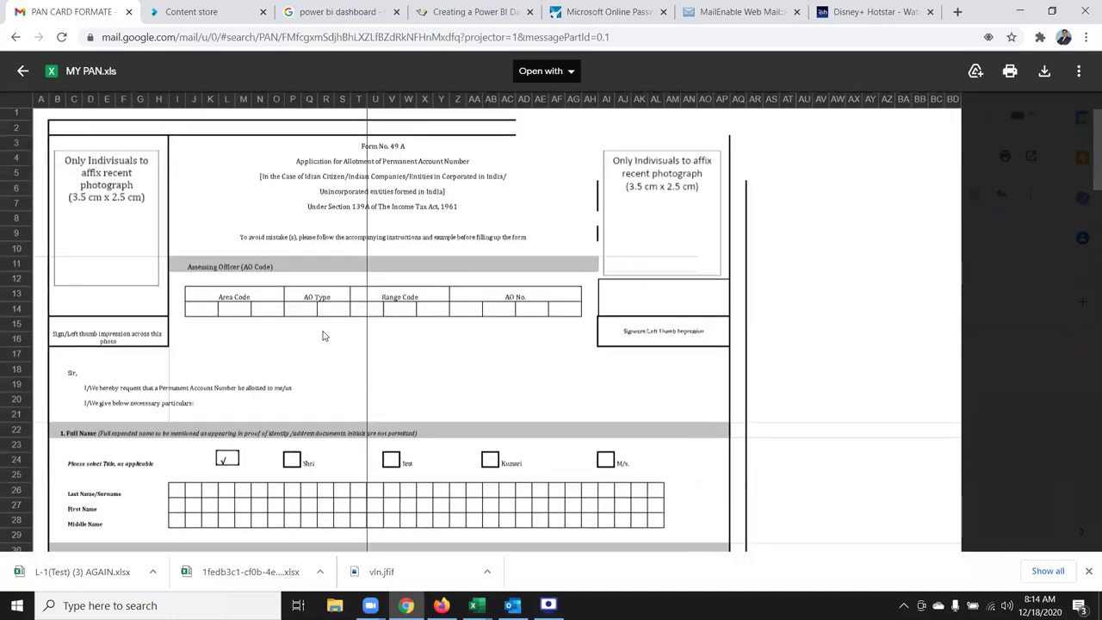
Examine the form's surname and Full Name box grid, then close the preview and return to the inbox.
scroll(311, 378, "down", 3)
left_click(181, 277)
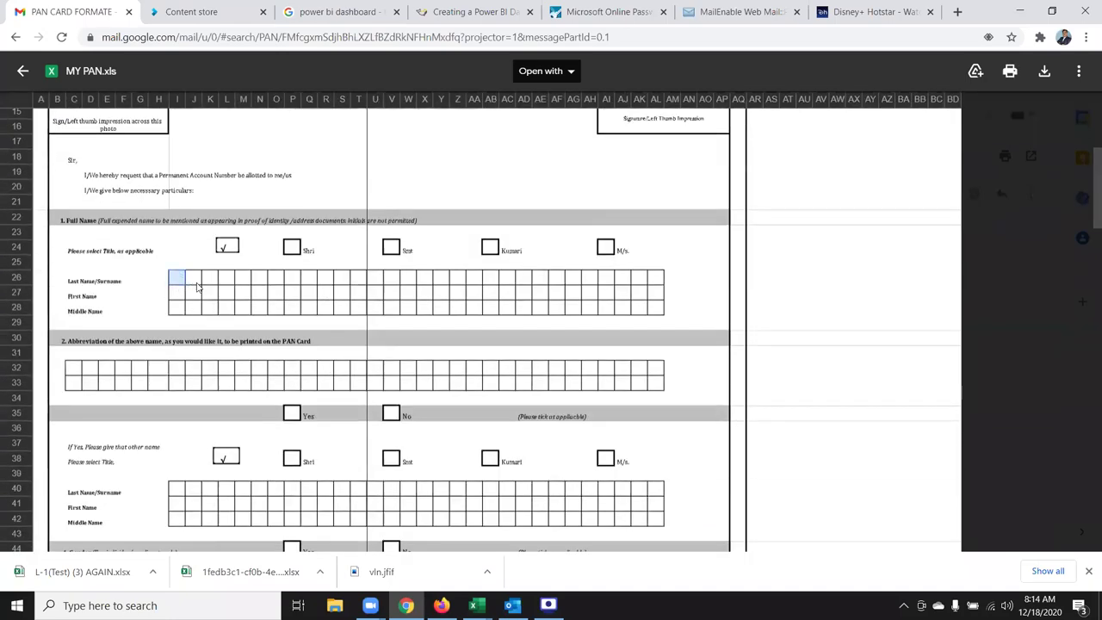
left_click(206, 281)
scroll(198, 346, "down", 3)
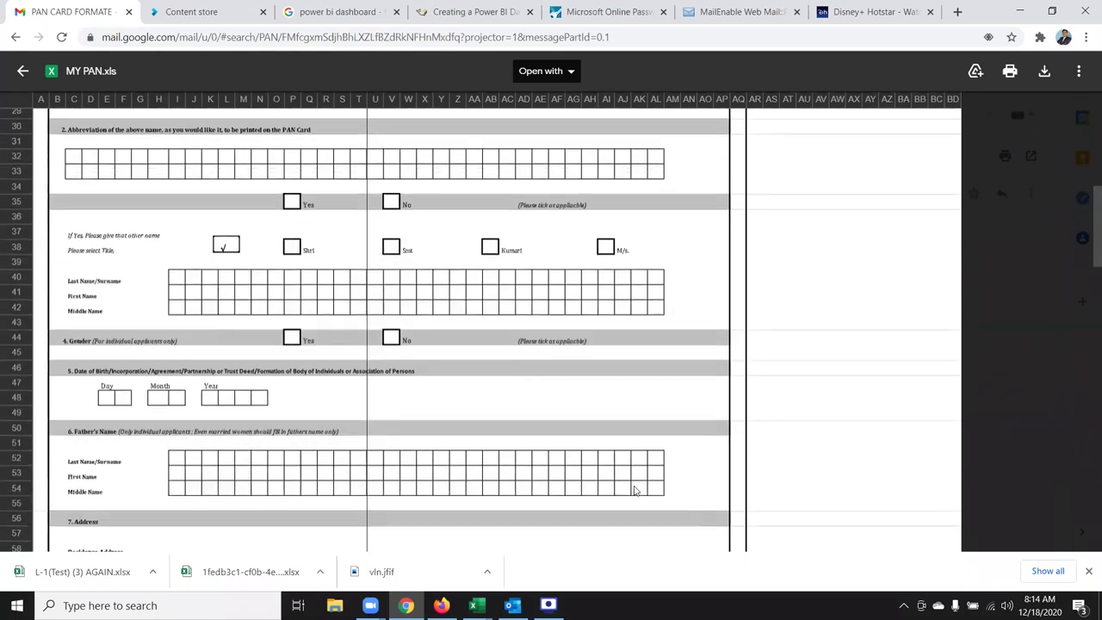
scroll(695, 475, "up", 3)
left_click(1088, 571)
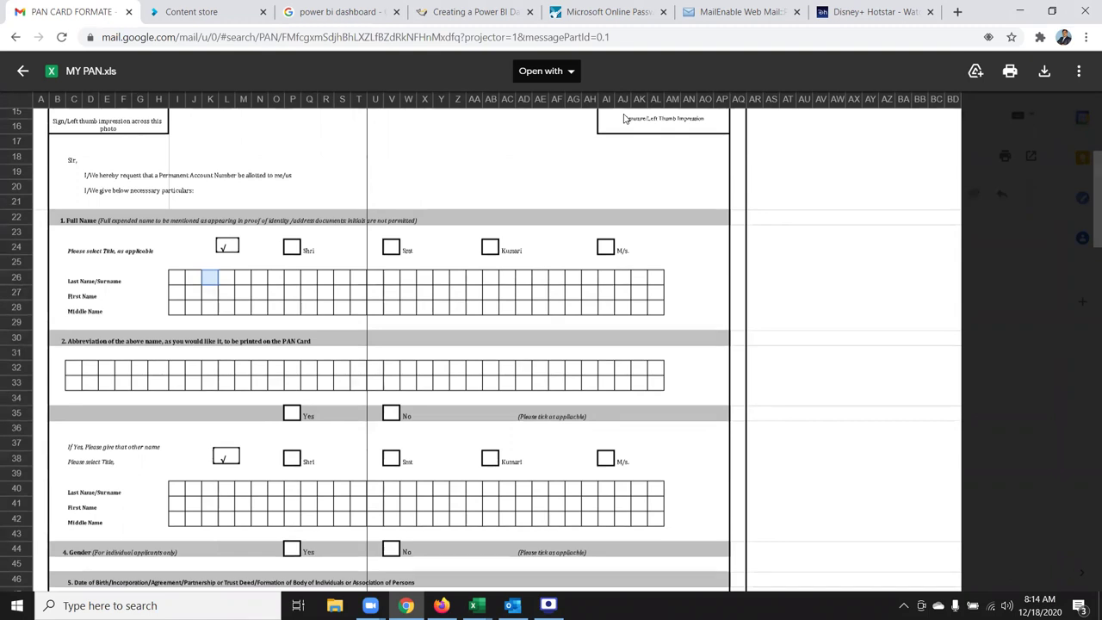
left_click(785, 315)
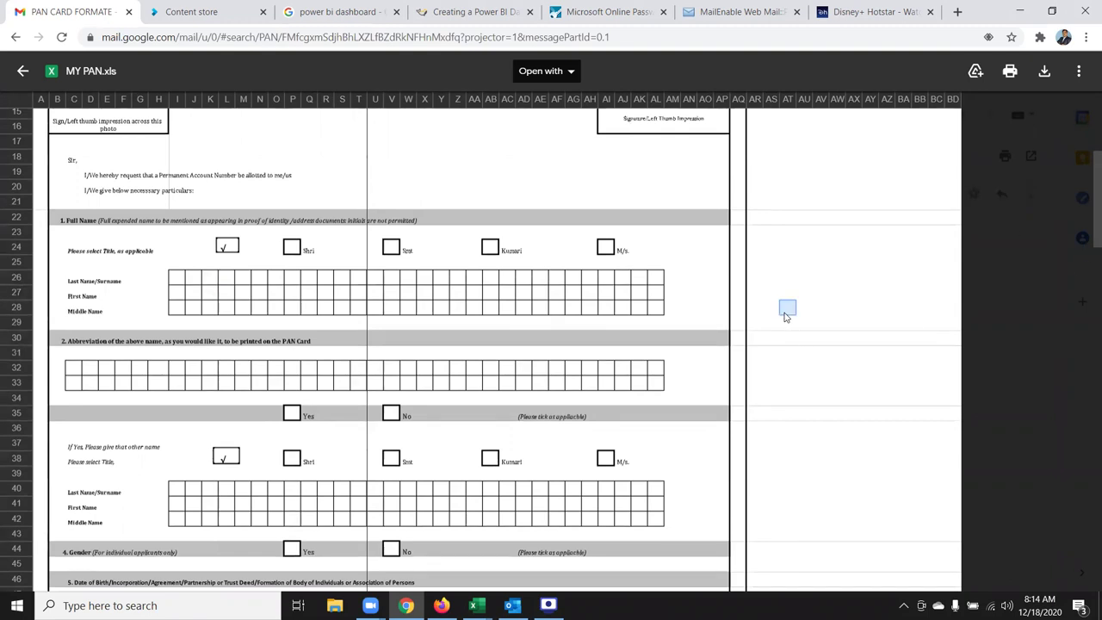
left_click(174, 283)
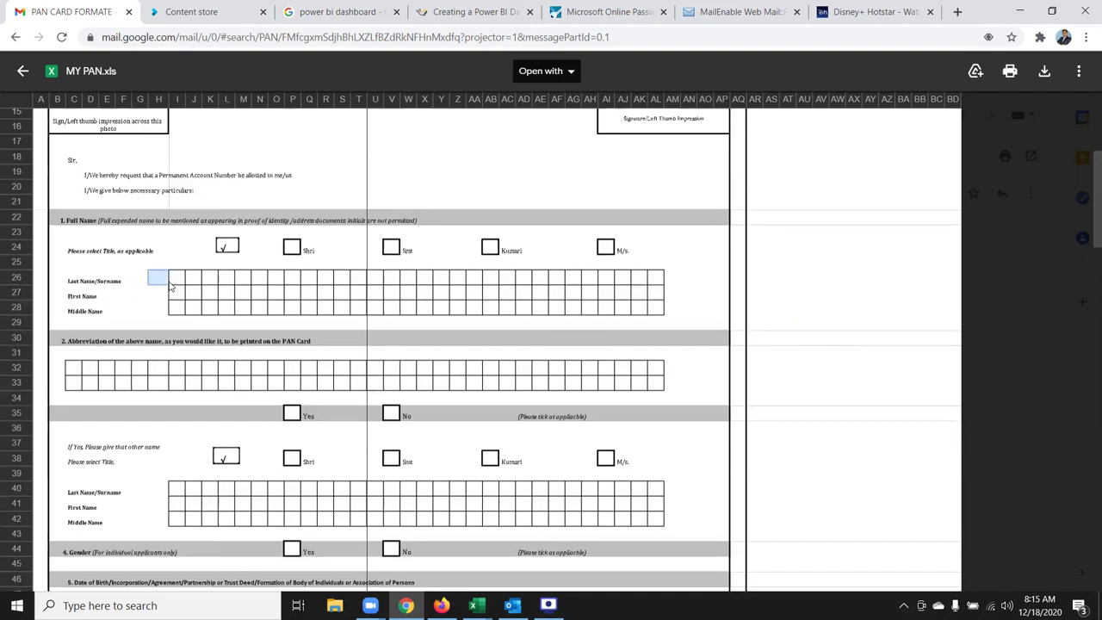
left_click(175, 283)
mouse_move(176, 283)
left_mouse_down()
mouse_move(447, 282)
mouse_move(660, 307)
left_mouse_up()
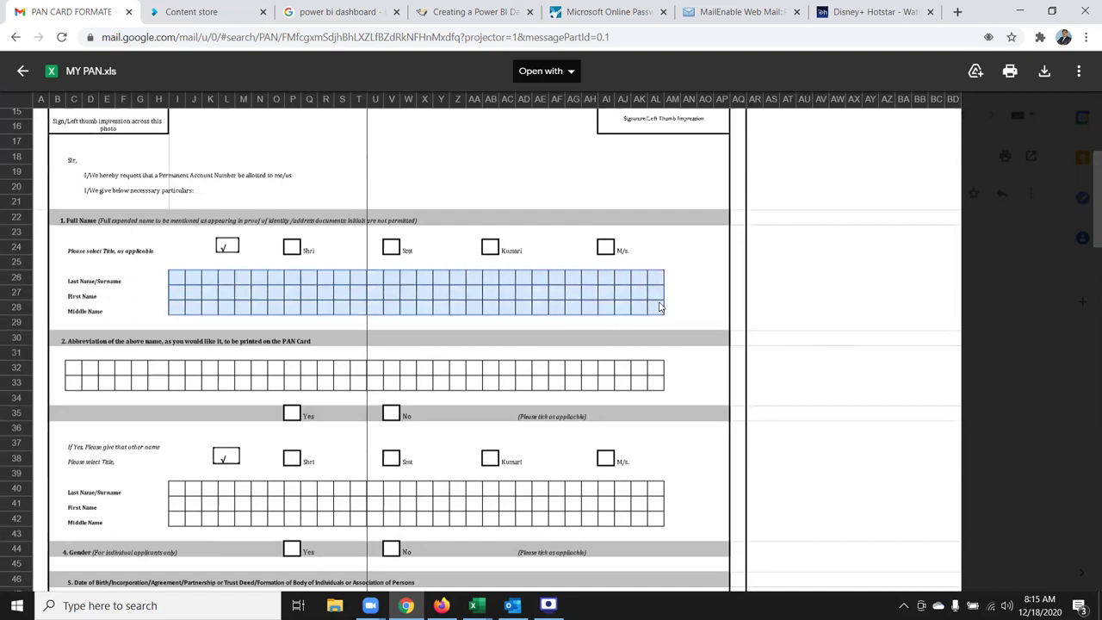
left_click(22, 72)
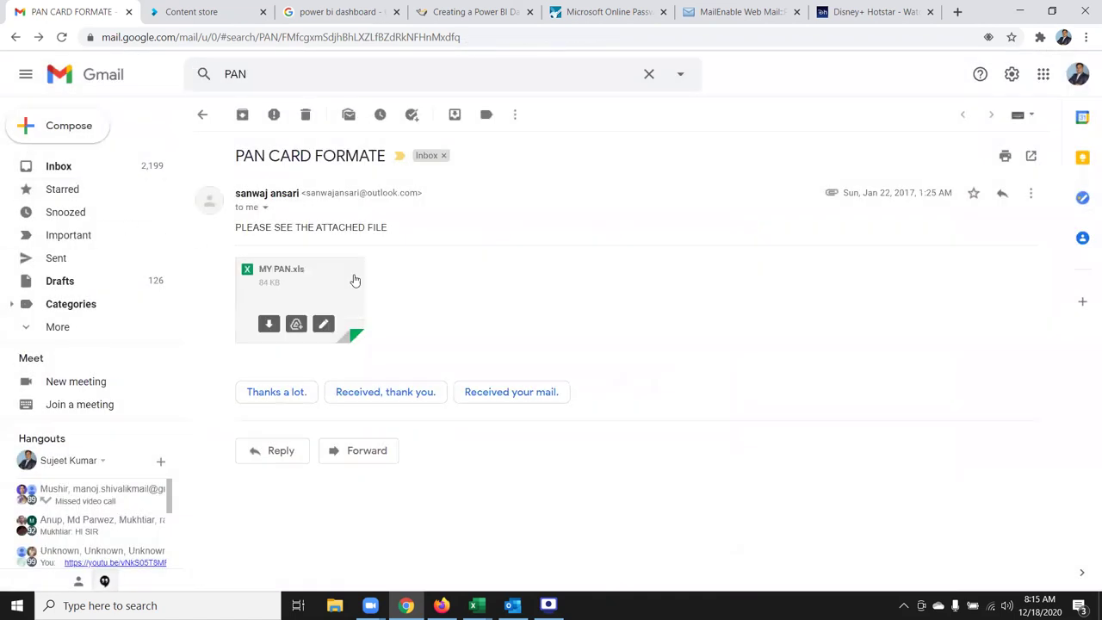
left_click(49, 167)
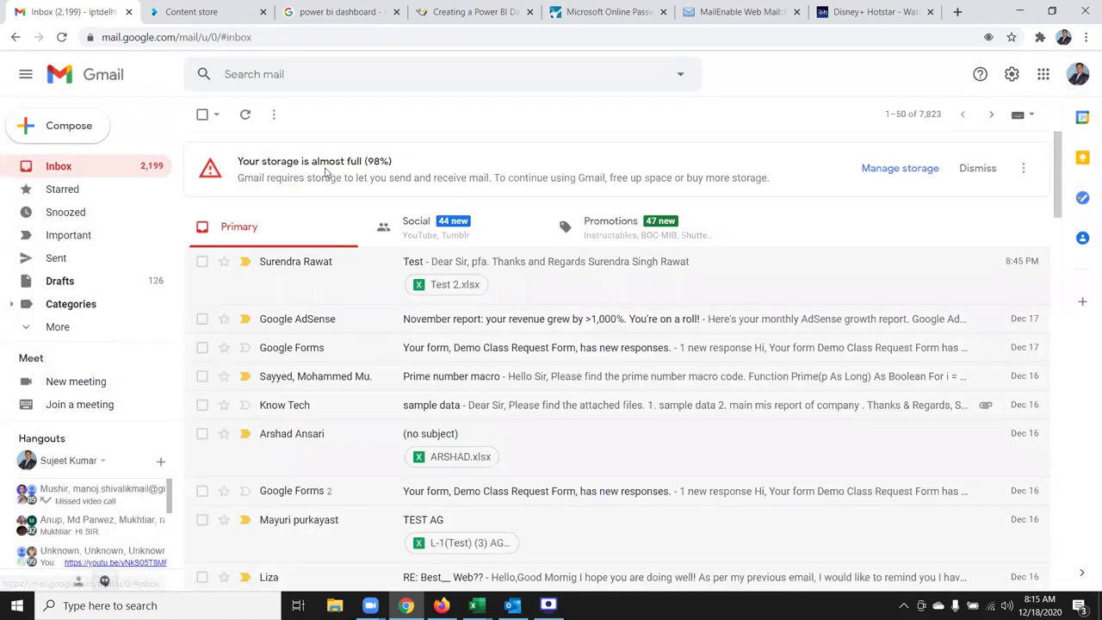
left_click(1018, 14)
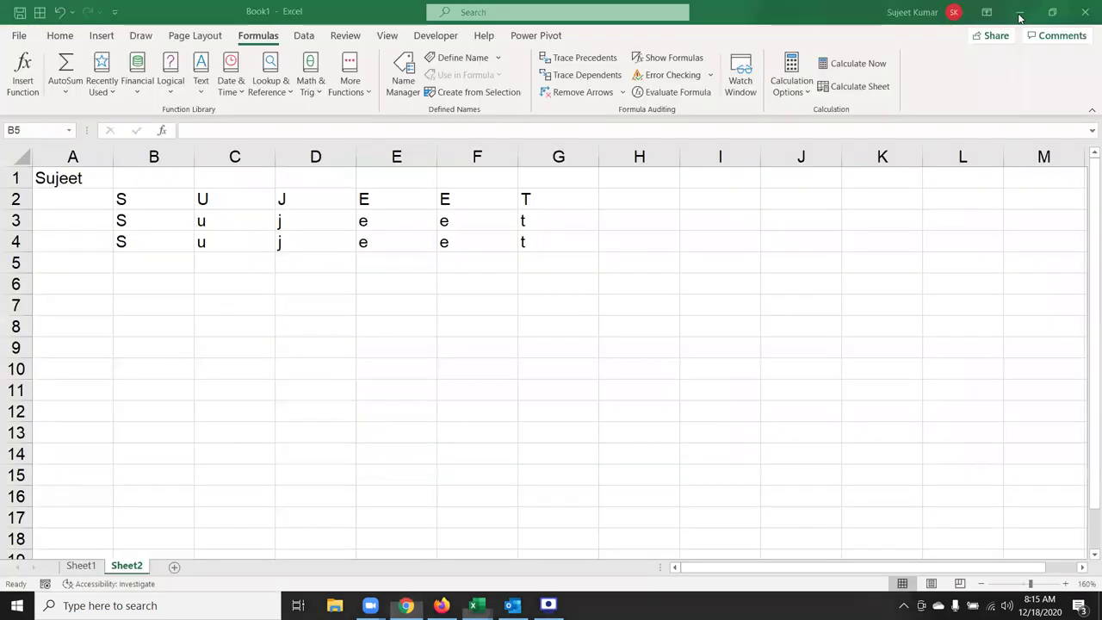
left_click(285, 247)
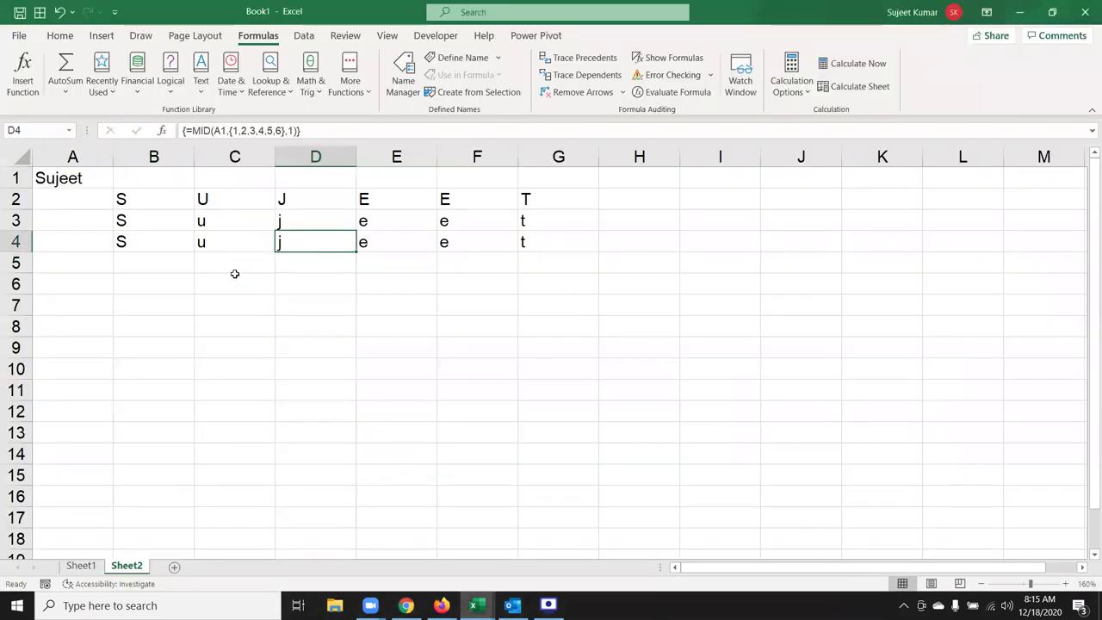
left_click(160, 276)
mouse_move(152, 243)
left_mouse_down()
mouse_move(505, 219)
mouse_move(510, 200)
left_mouse_up()
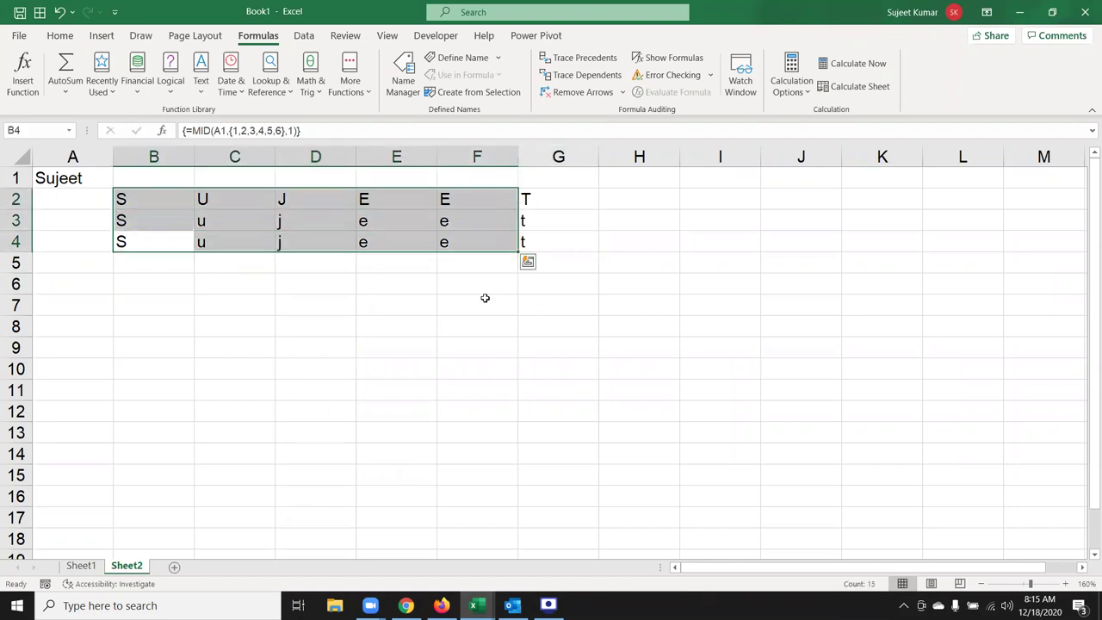
left_click(199, 289)
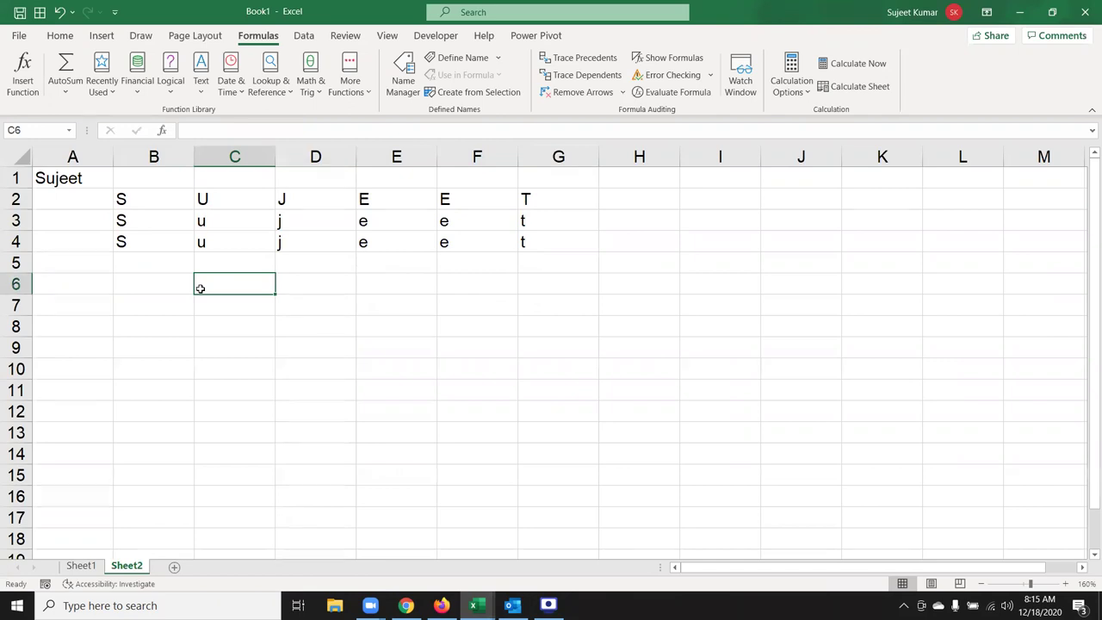
key("Up")
key("Up")
key("Up")
key("Left")
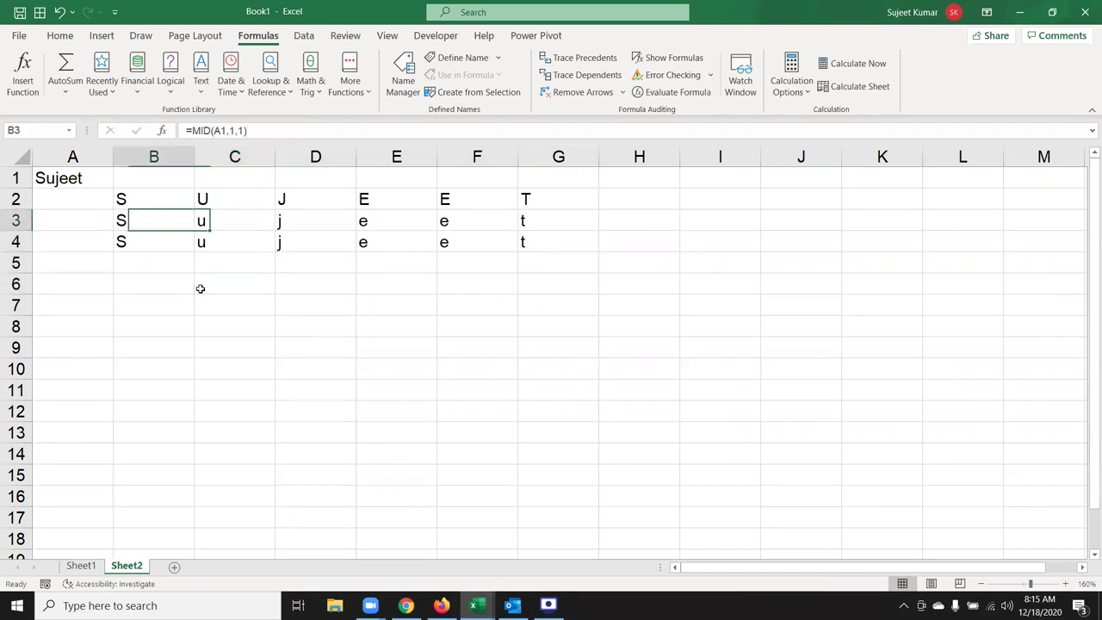
key("Down")
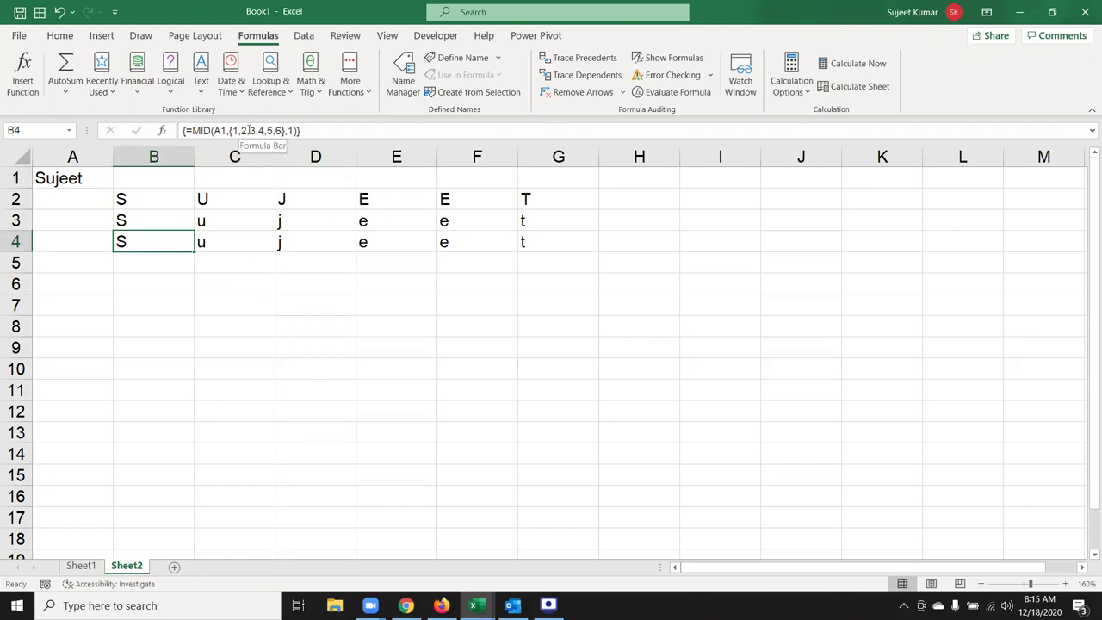
key("Right")
key("Right")
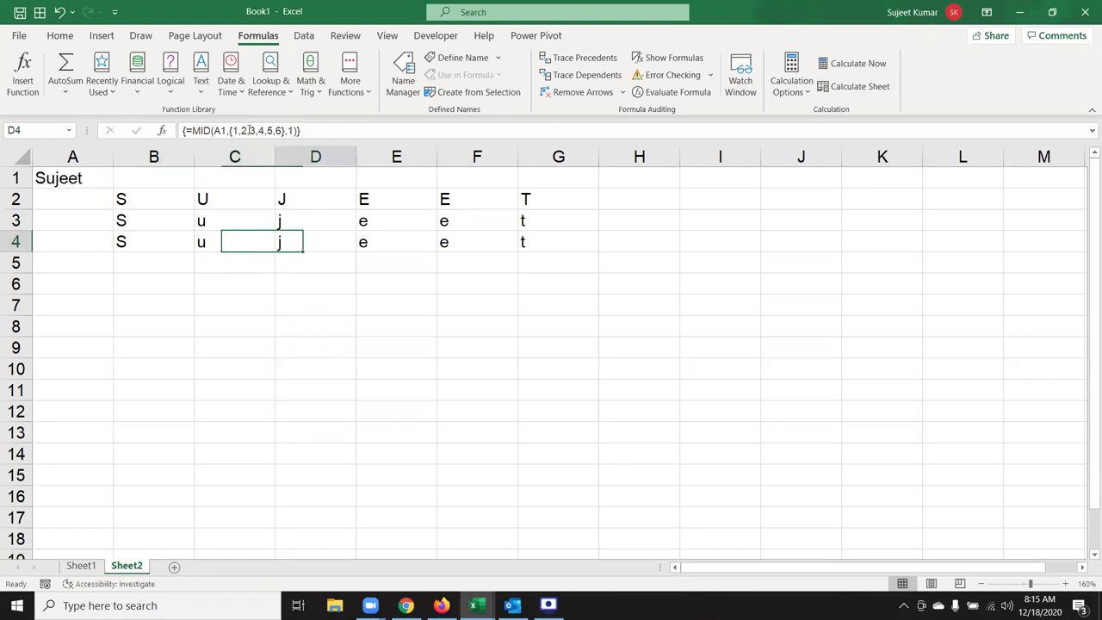
key("Left")
key("Left")
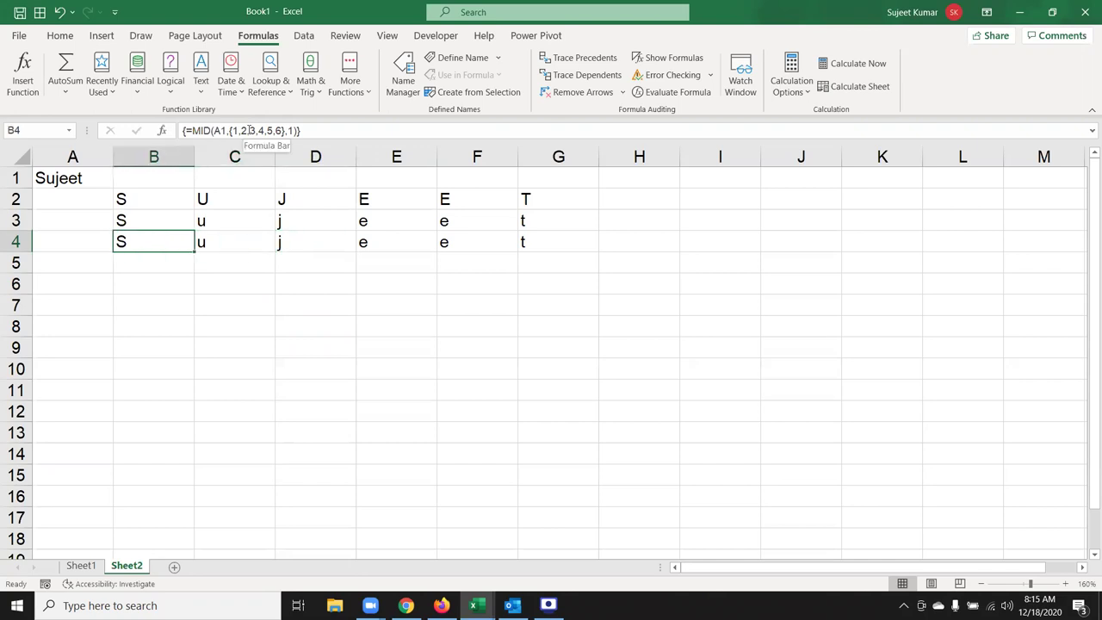
key("Right")
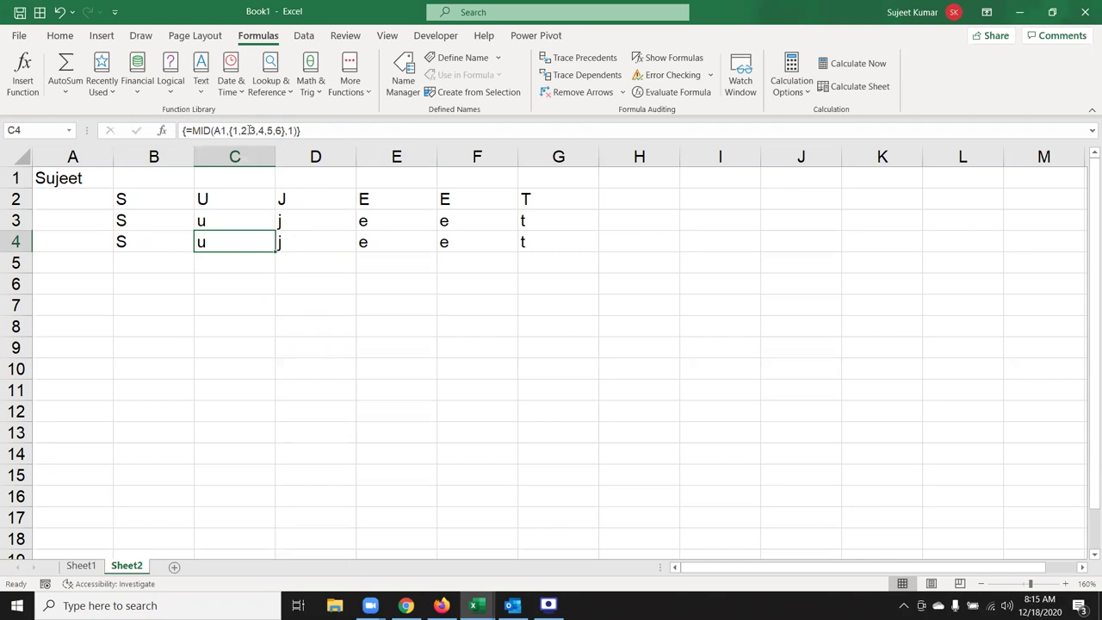
key("Right")
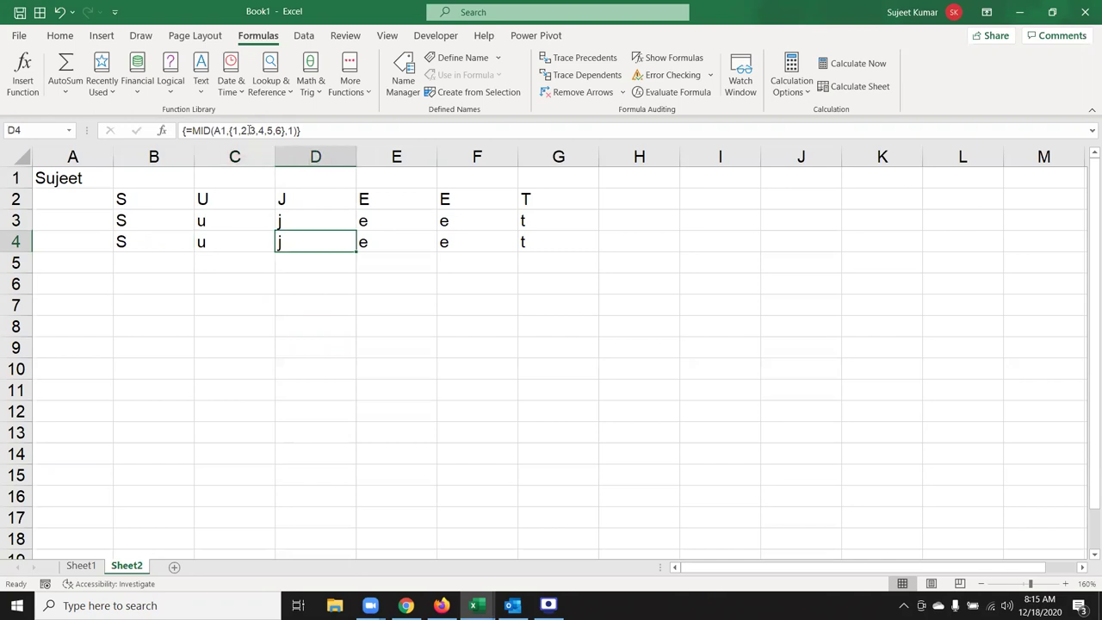
key("Right")
key("Right")
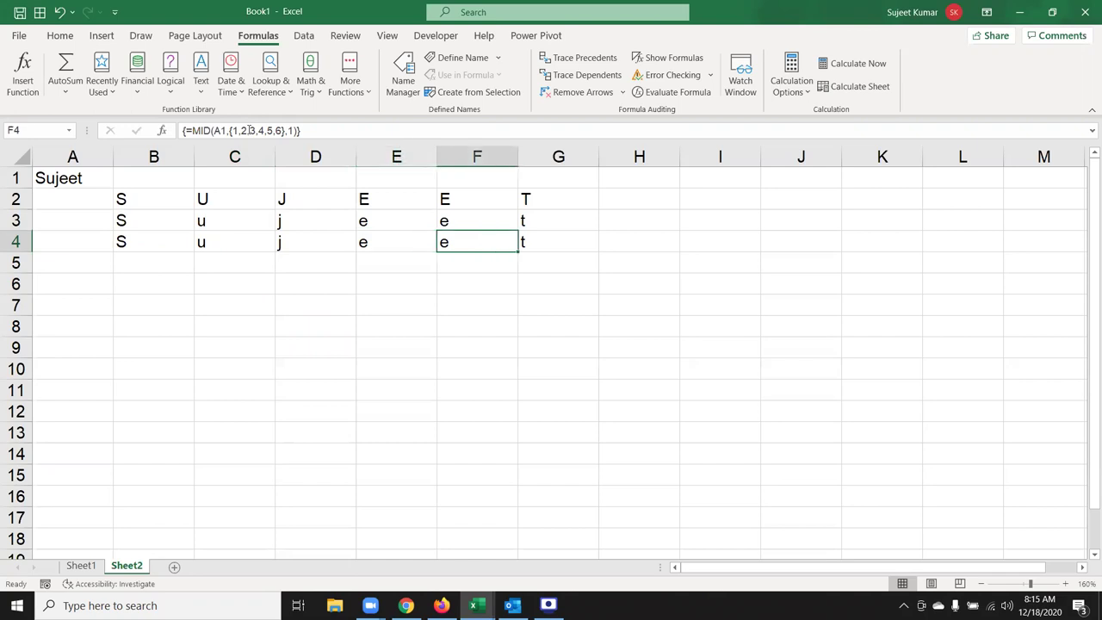
key("Right")
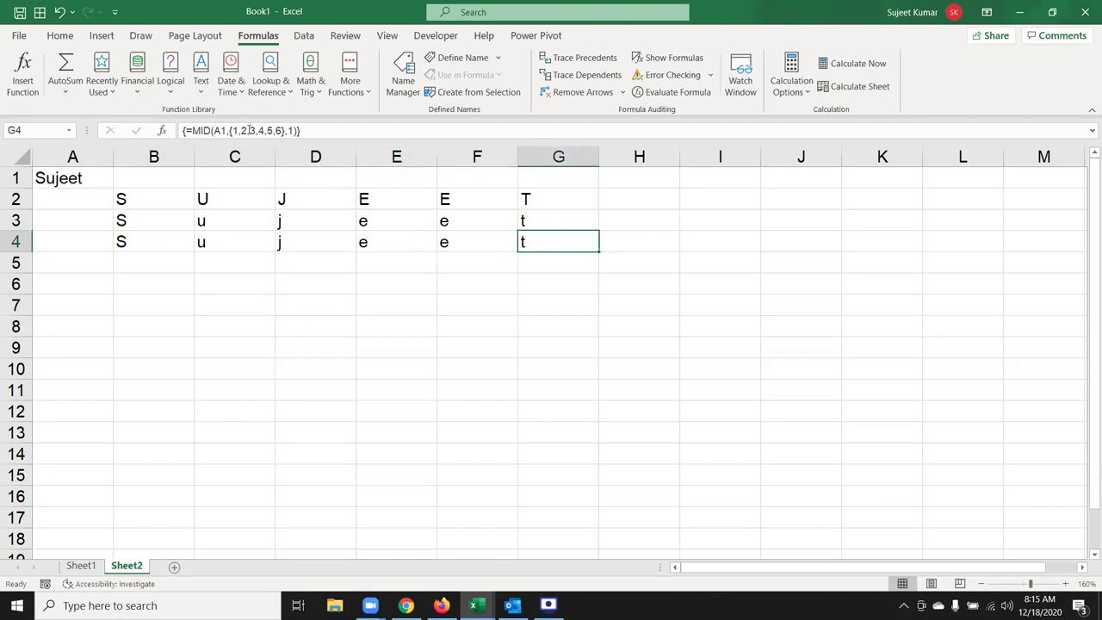
key("Left")
key("Left")
key("Left")
key("Left")
key("Left")
key("Right")
key("Right")
key("Right")
key("Right")
key("Right")
key("Left")
key("Left")
key("Left")
key("Left")
key("Left")
key("Left")
key("Right")
key("Right")
key("Right")
key("Right")
key("Right")
key("Right")
key("Left")
key("Left")
key("Left")
key("Left")
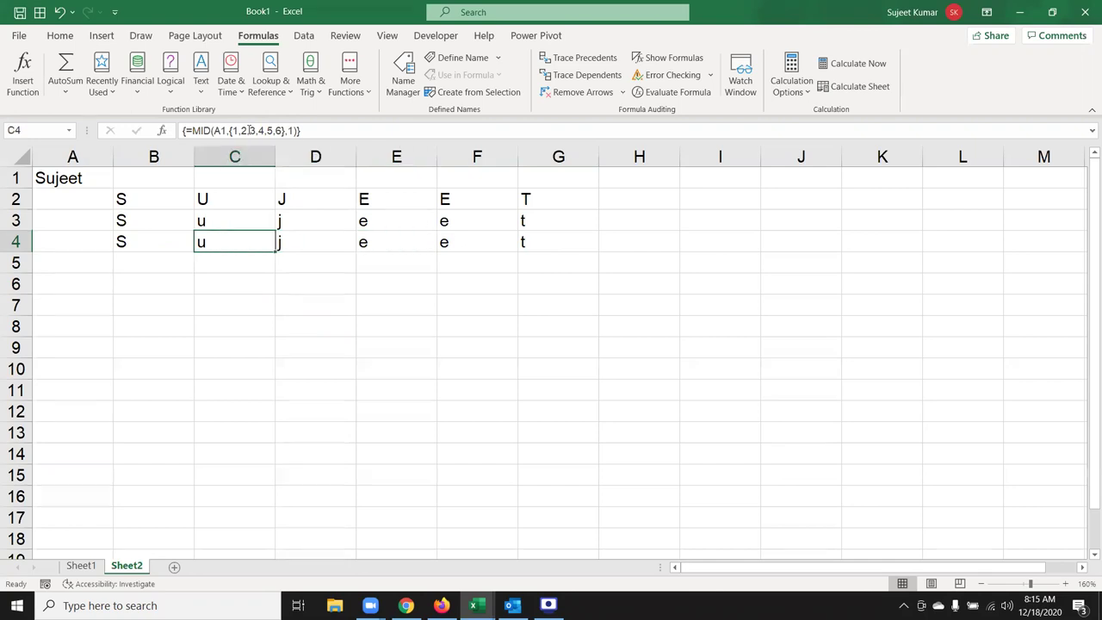
key("Left")
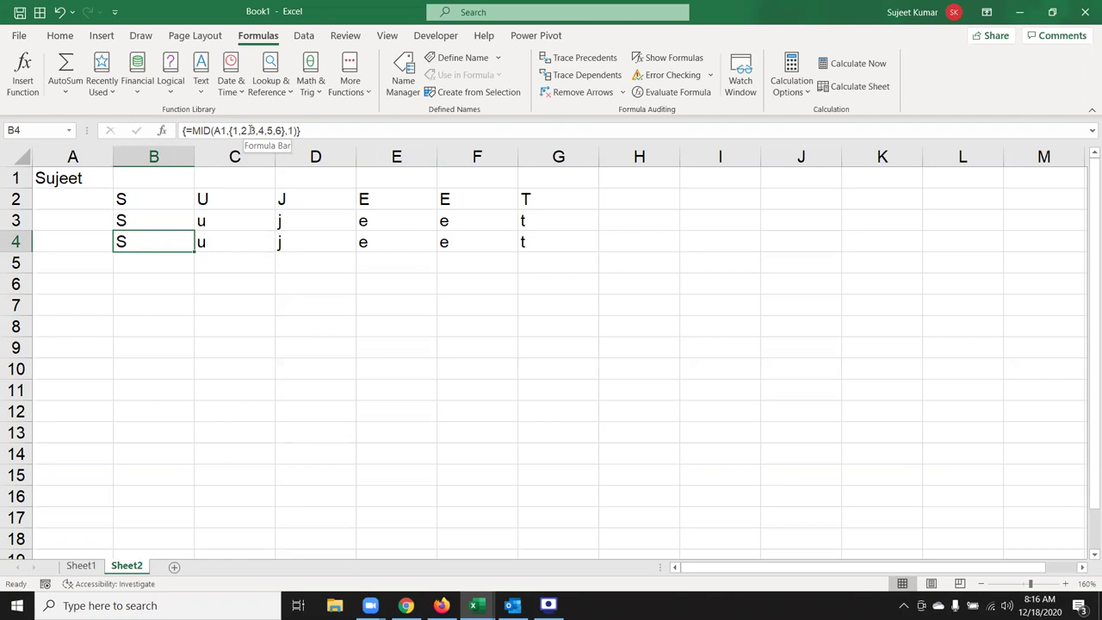
Enter 50, 65, 85, 45 and 85 across B7:F7 below the letter rows.
key("Down")
key("Down")
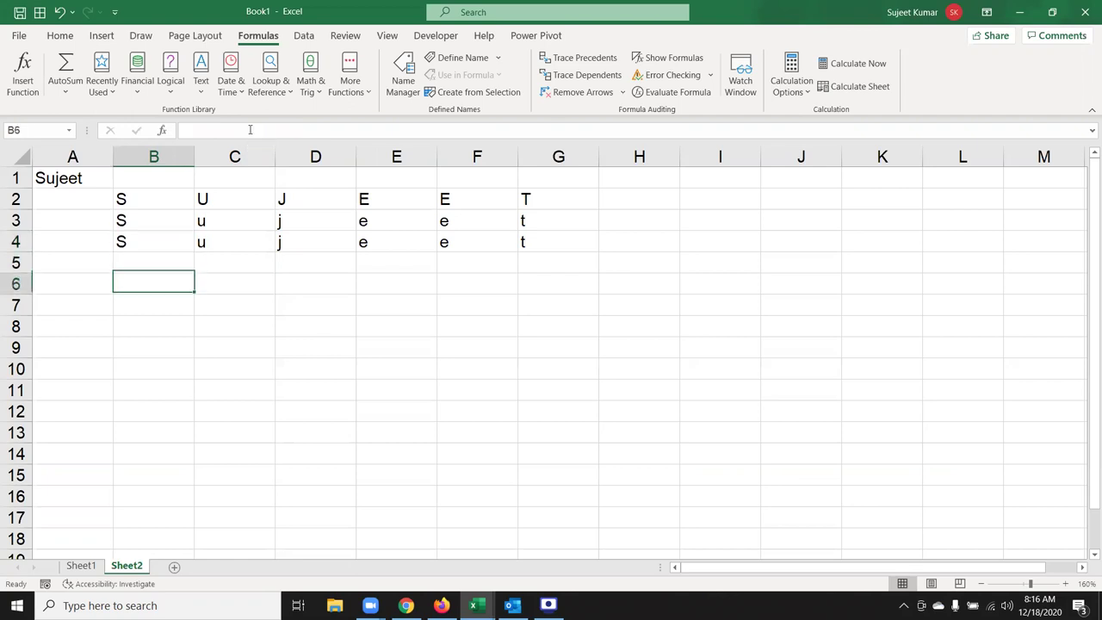
key("Down")
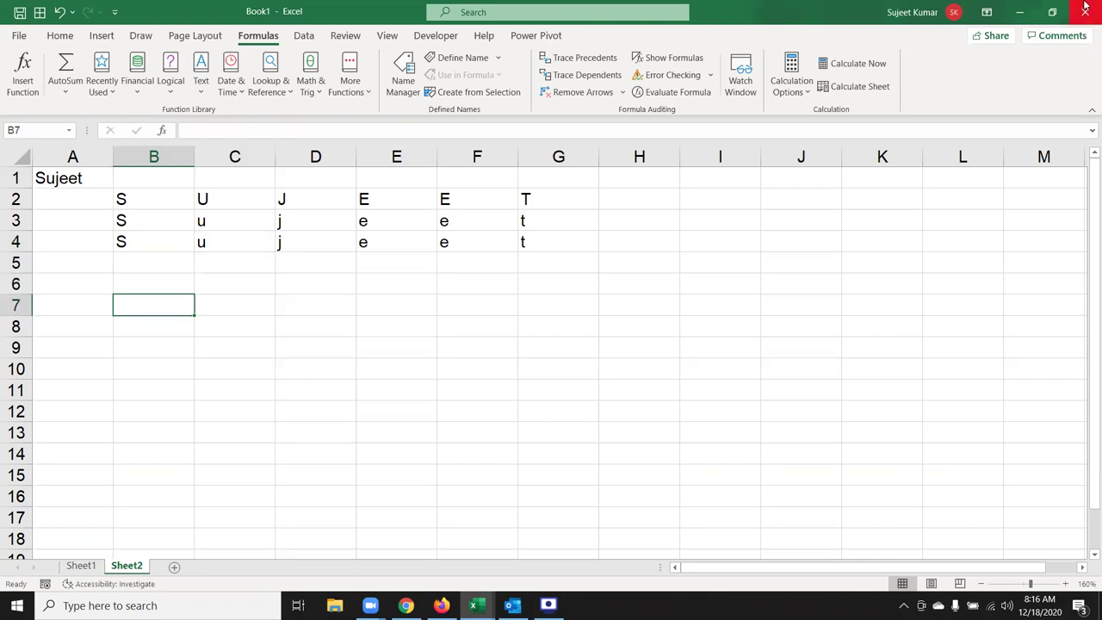
type("50")
key("Tab")
type("65")
key("Tab")
type("85")
key("Tab")
type("45")
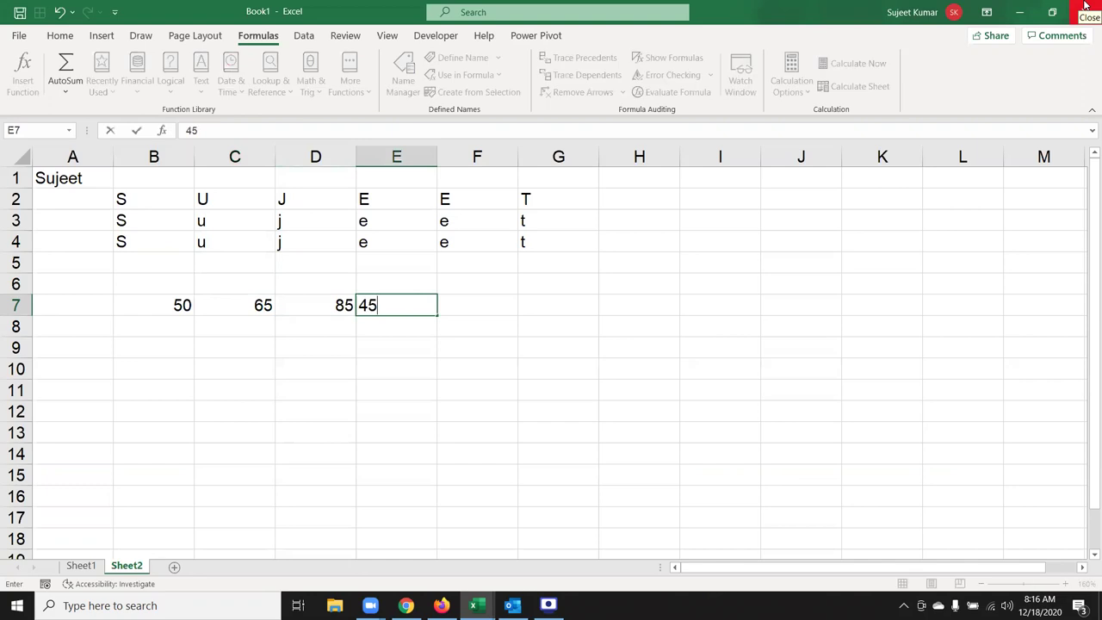
key("Tab")
type("85")
key("Tab")
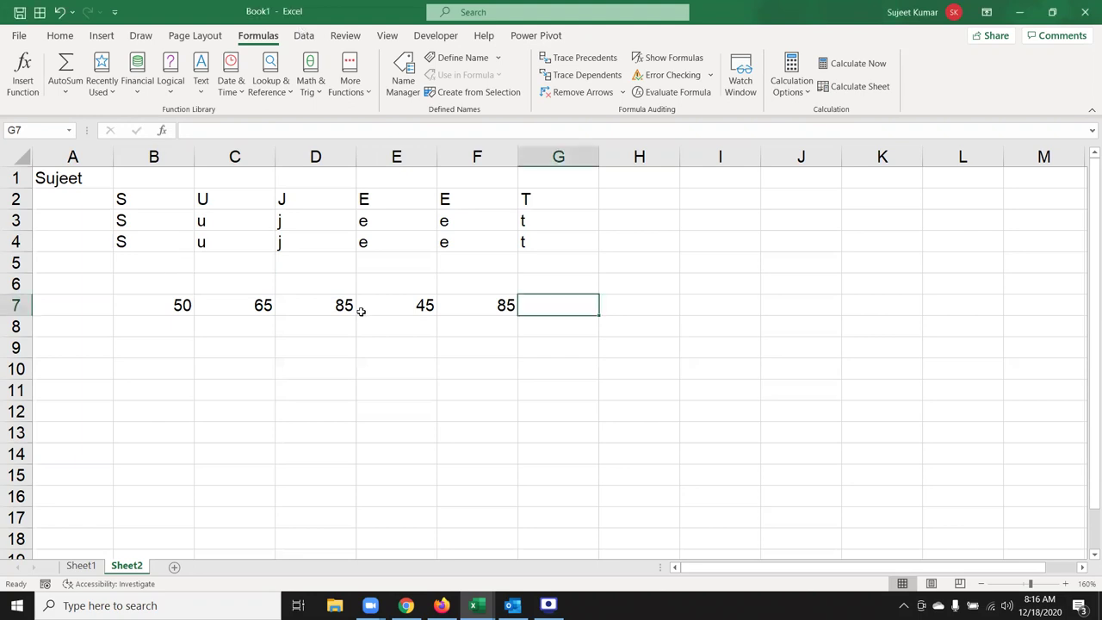
left_click(500, 325)
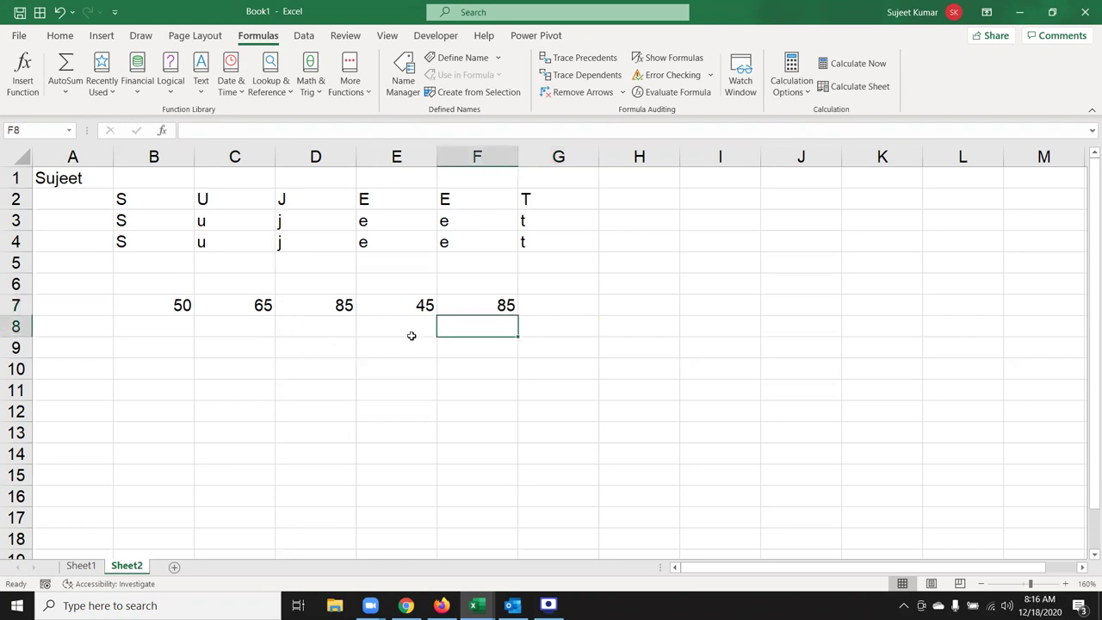
Type the text labels *15, /3, +50 and /4 into G8:G11, then begin =B7*15 in B8.
left_click(539, 319)
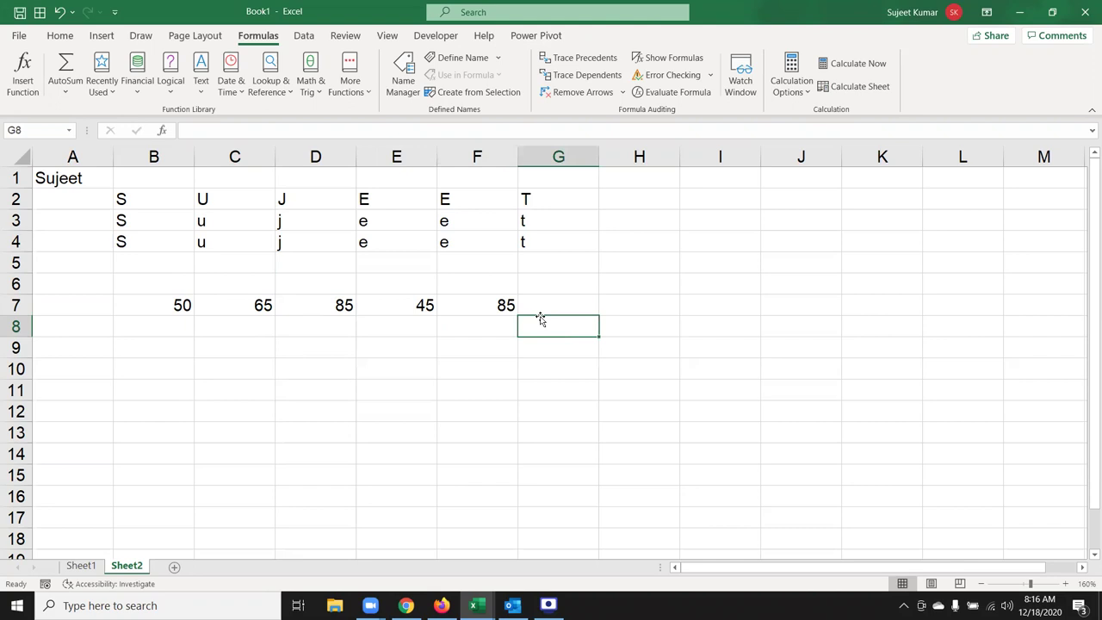
type("*15")
key("Return")
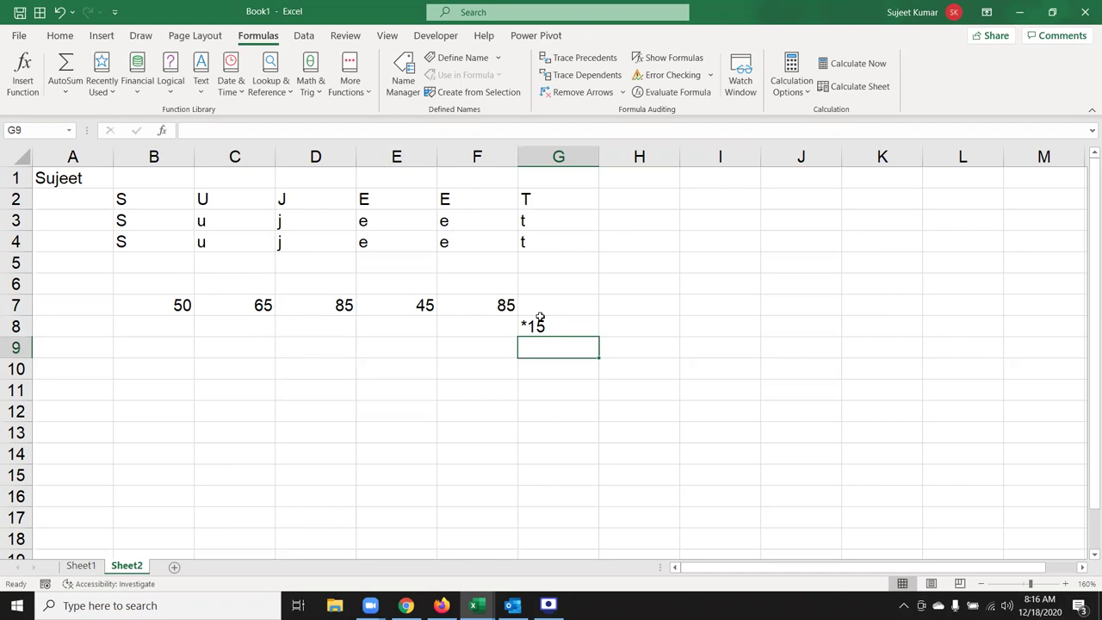
double_click(524, 347)
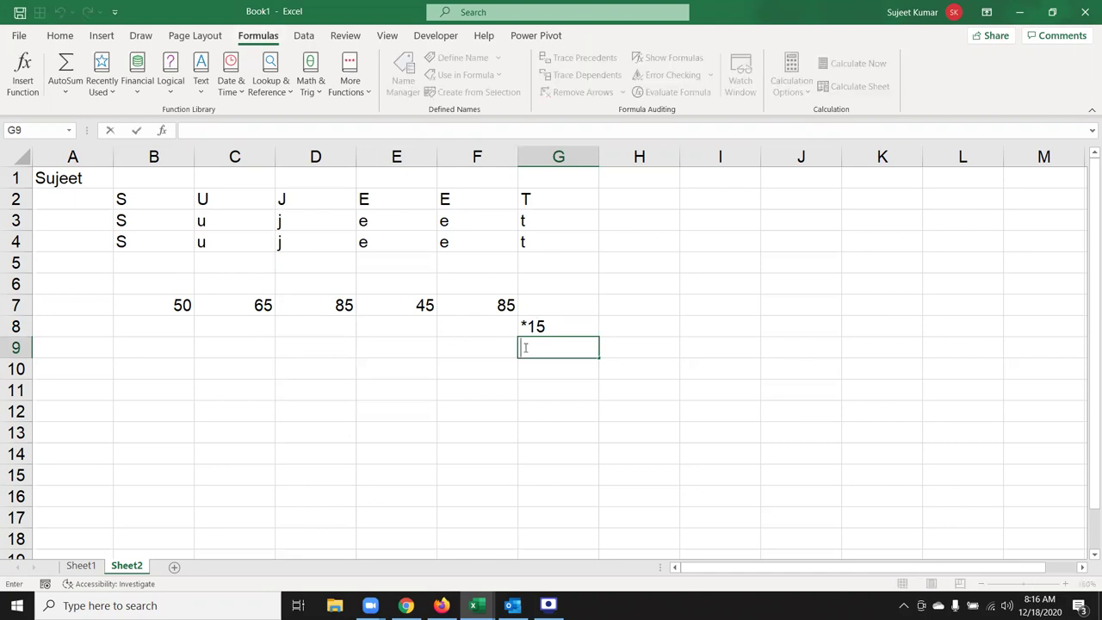
type("/3")
key("Return")
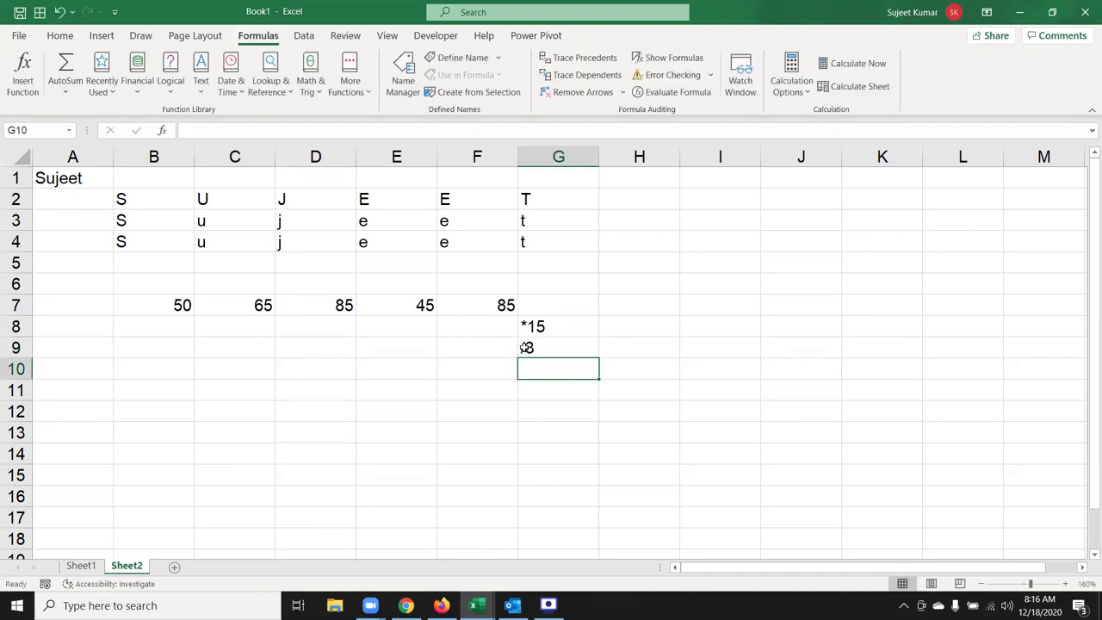
type("+")
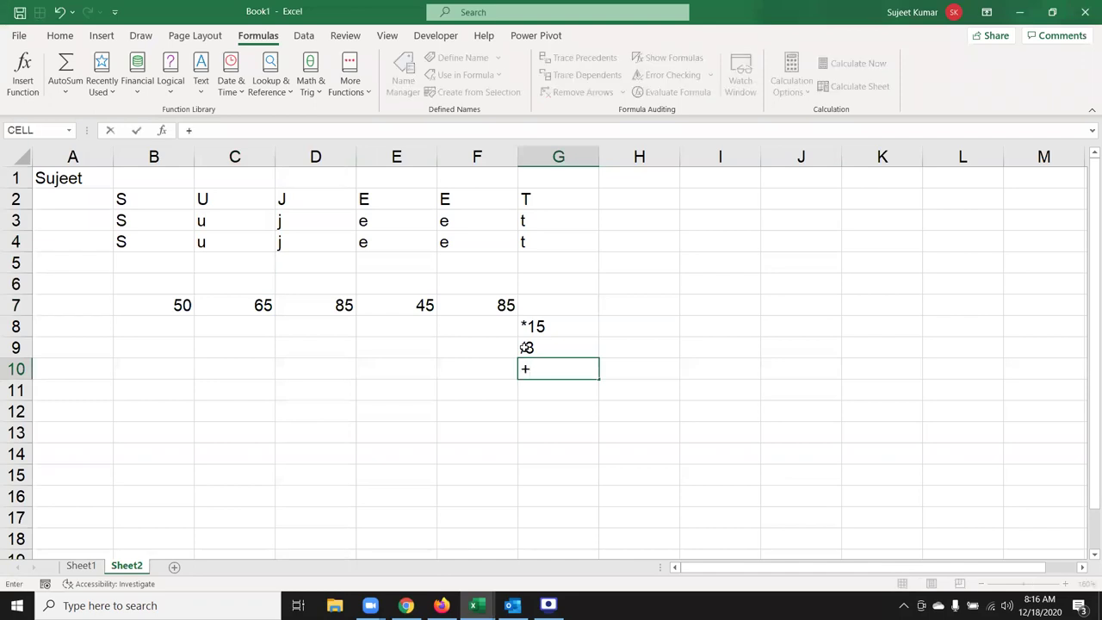
key("Home")
type("'")
type("50")
key("Return")
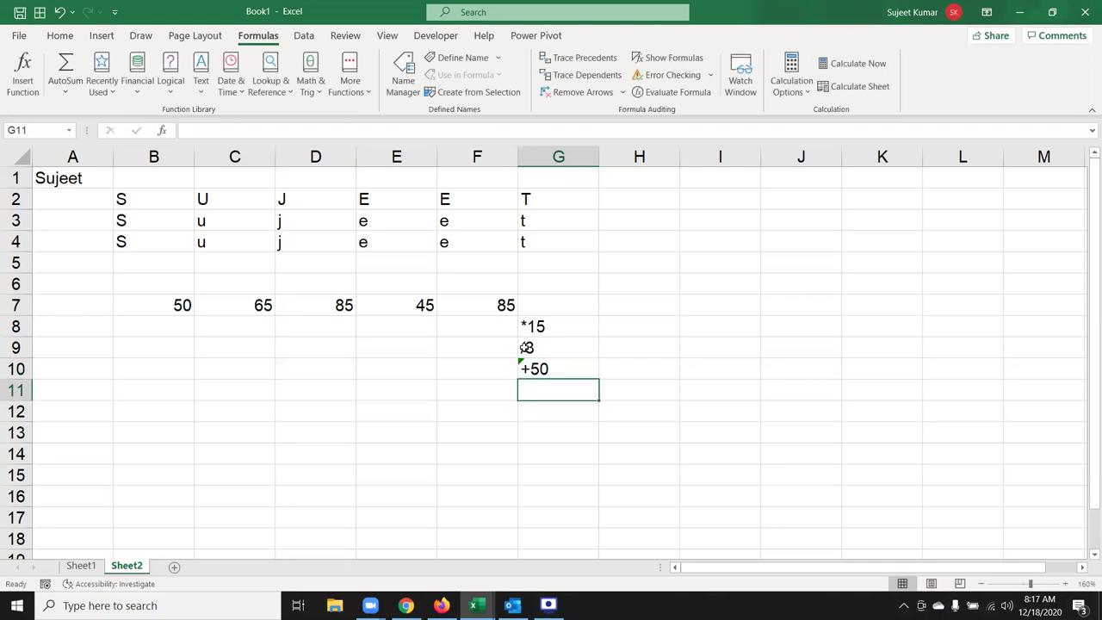
type("/")
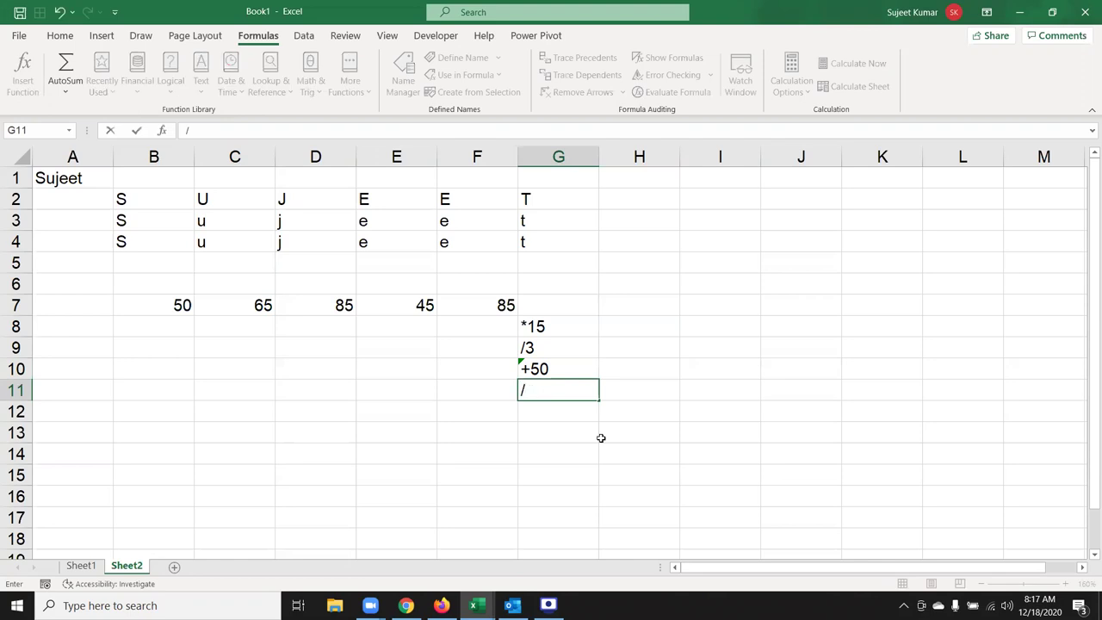
type("4")
key("Return")
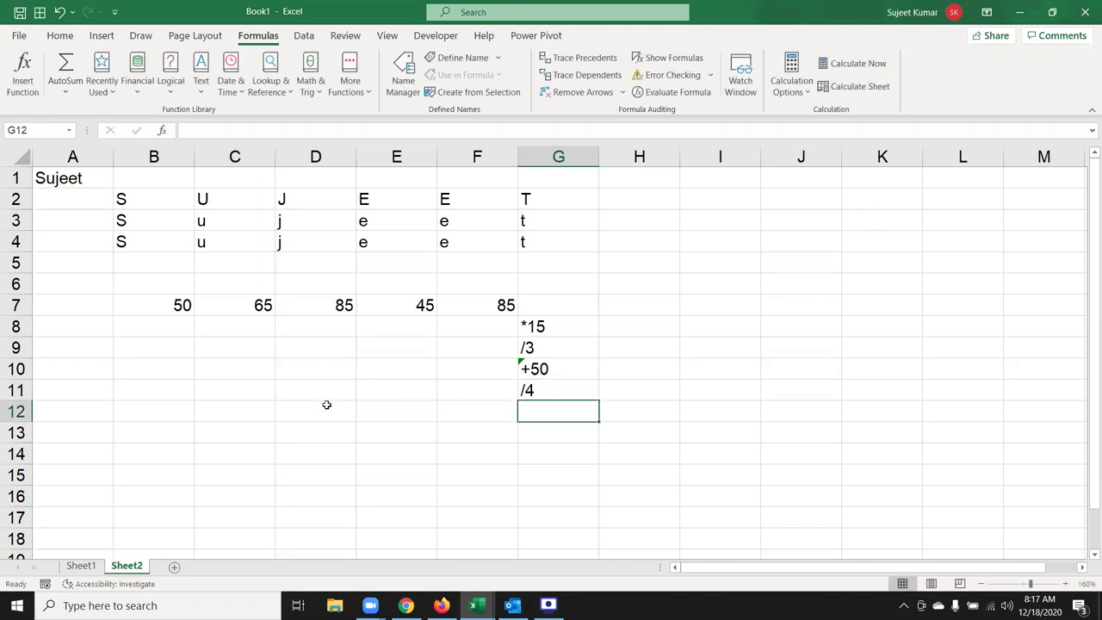
left_click(161, 318)
type("=B7*15")
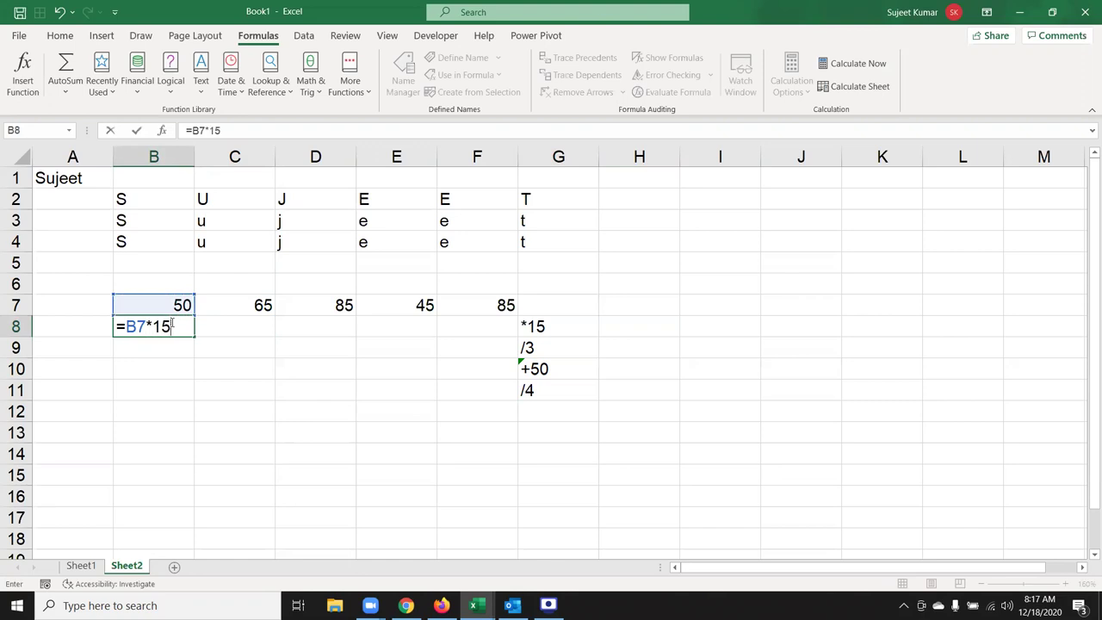
Fill B8:F8 with =B7*15 and enter =B8/3 in B9 for row 9.
key("Return")
left_click_drag(170, 329, 462, 320)
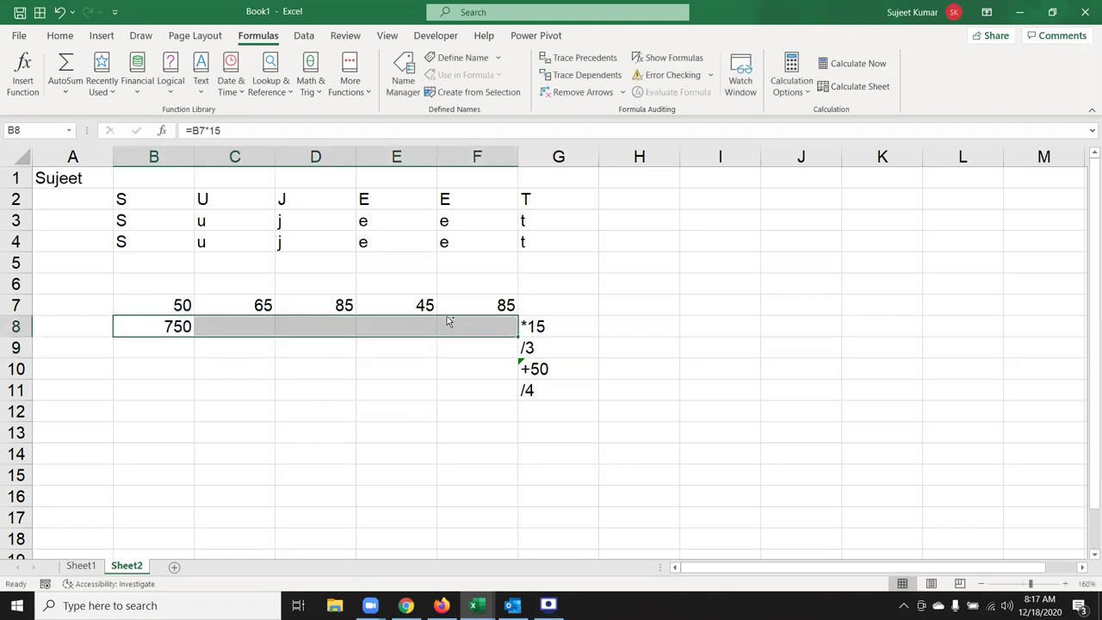
key("ctrl+r")
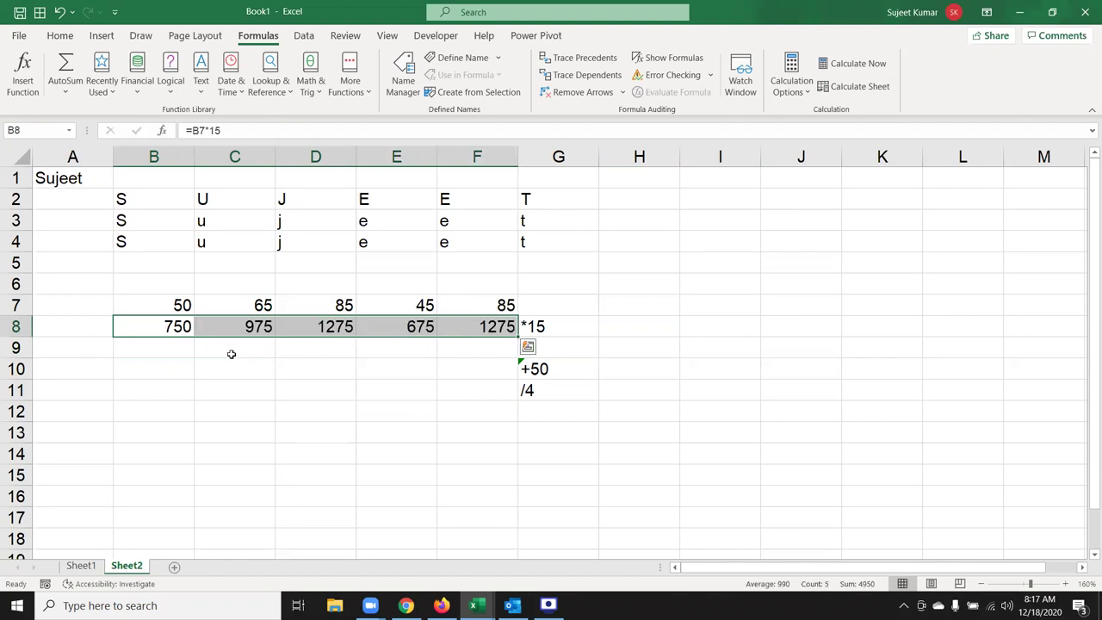
left_click(185, 343)
type("=")
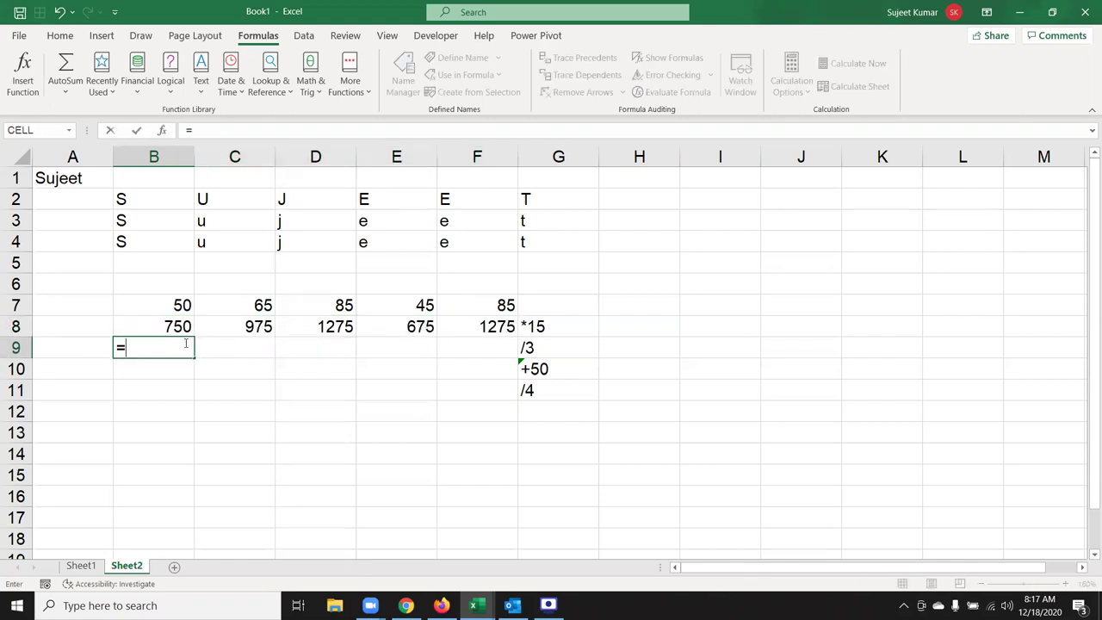
key("Up")
type("/3")
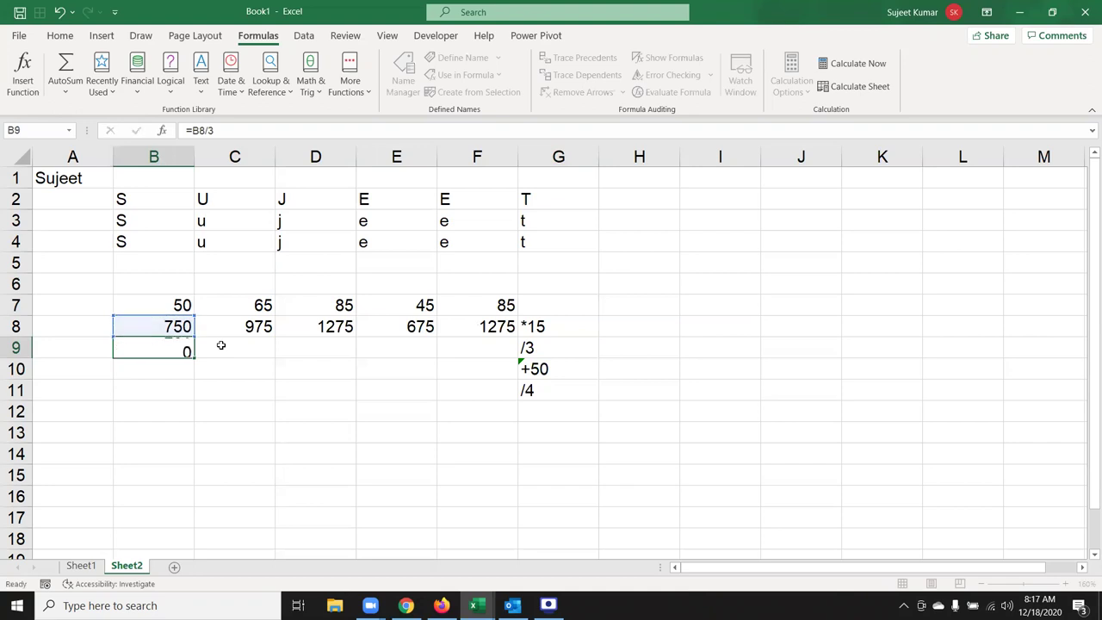
key("Return")
mouse_move(155, 348)
left_mouse_down()
mouse_move(351, 359)
mouse_move(448, 340)
left_mouse_up()
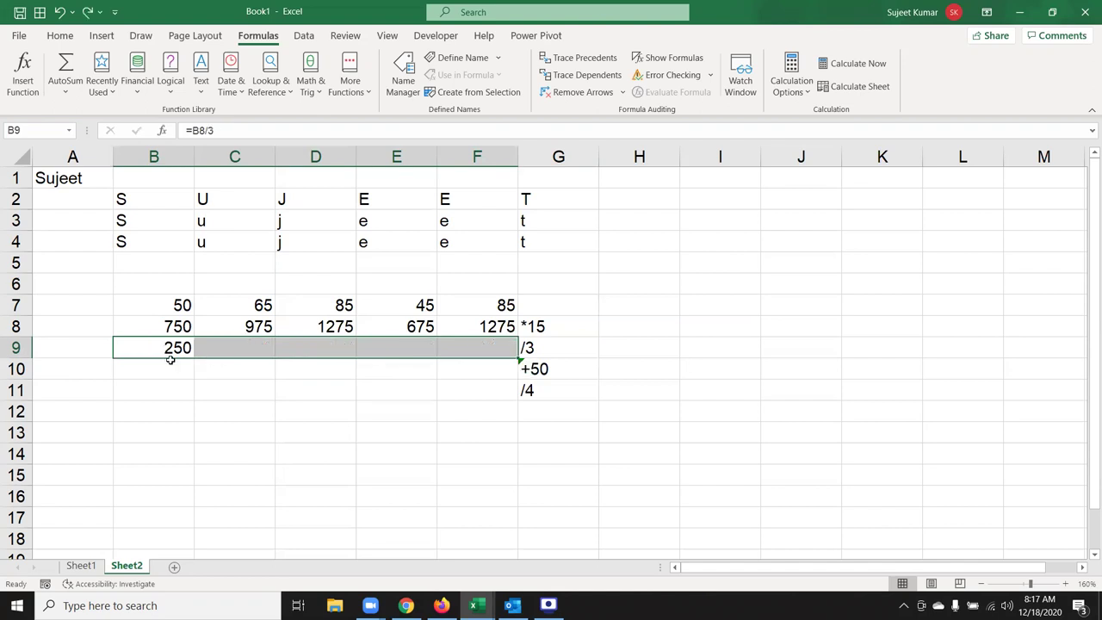
Fill row 10 across B10:F10 with the =B9+50 results.
left_click(169, 365)
type("=")
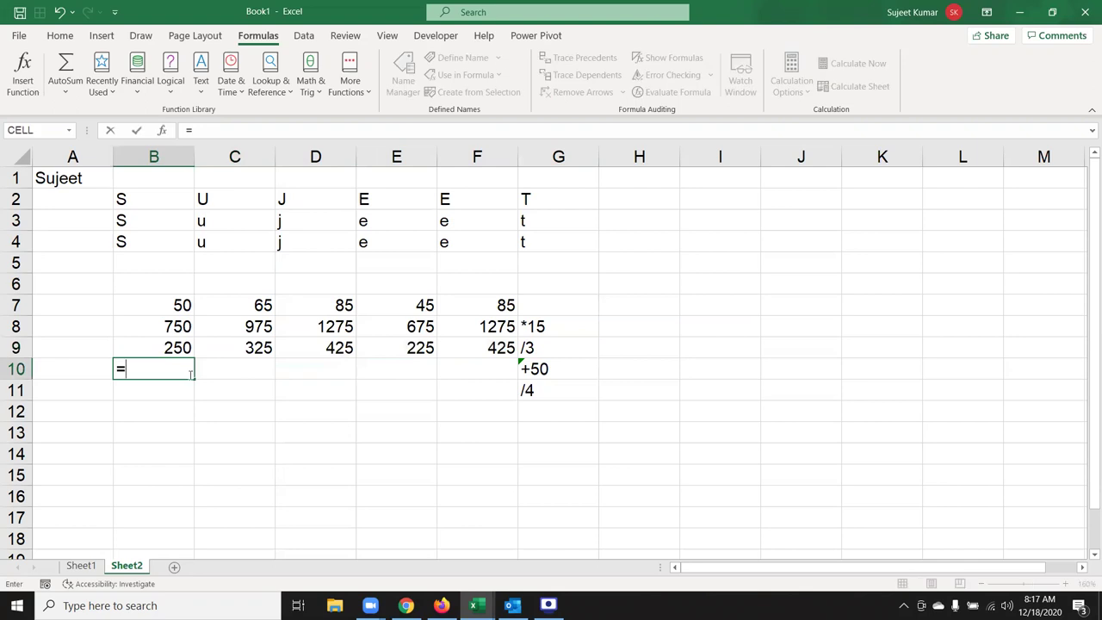
key("Up")
type("+50")
key("Return")
left_click(186, 369)
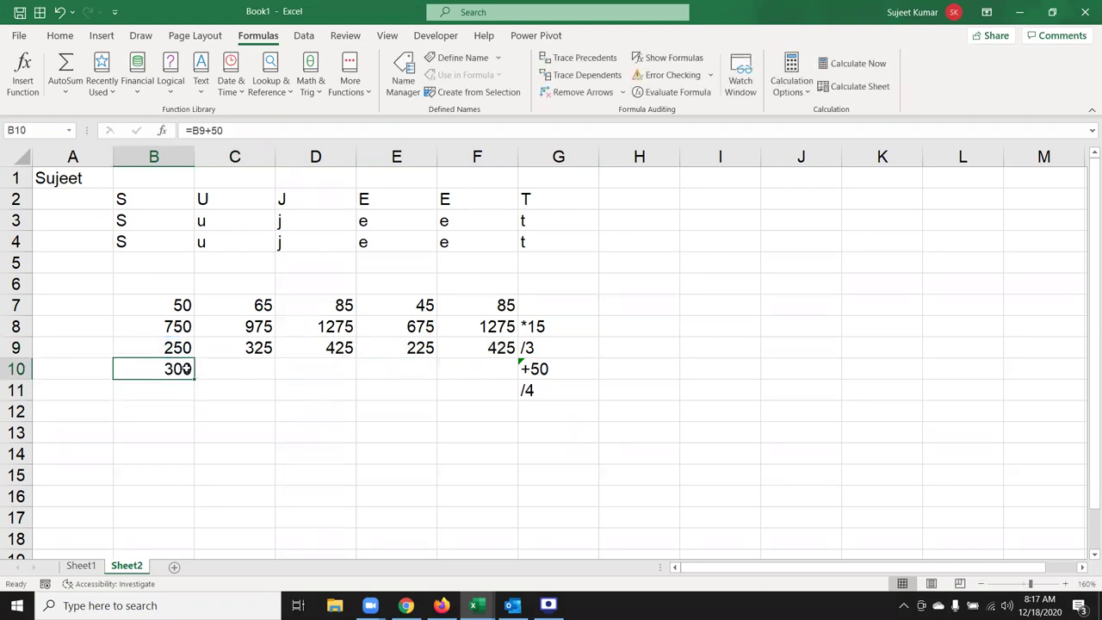
left_click_drag(186, 369, 484, 374)
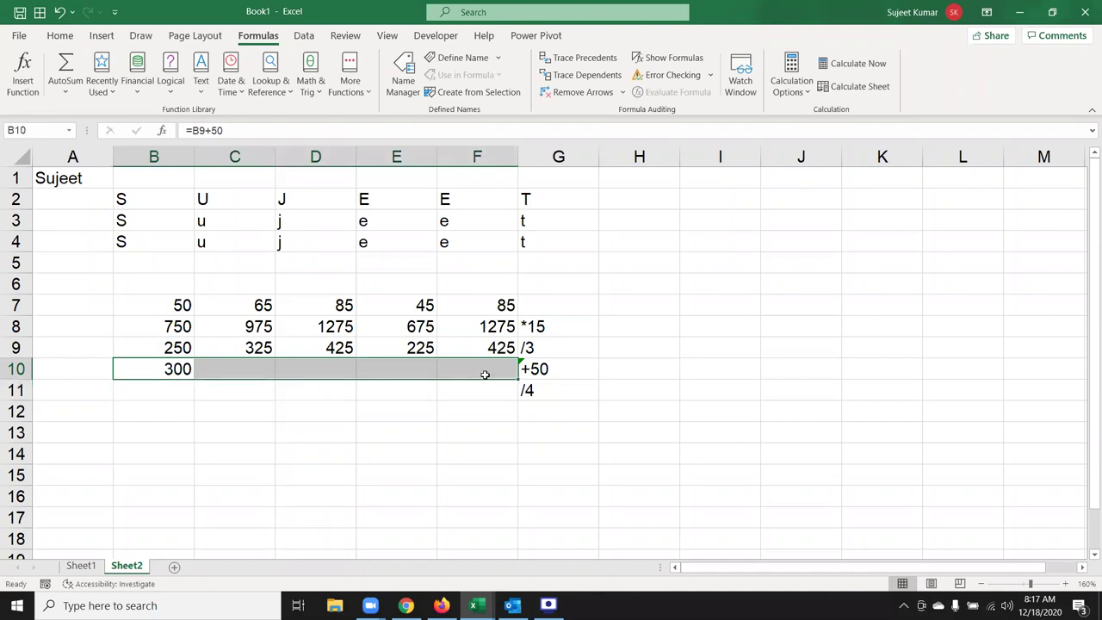
type("=B9/3")
key("ctrl+Return")
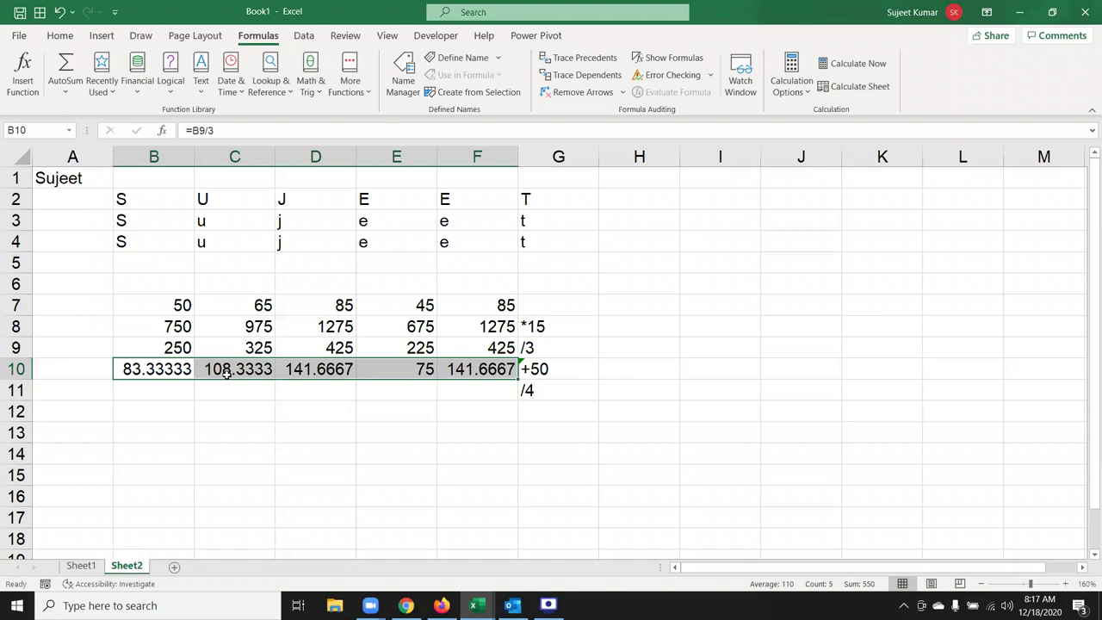
key("ctrl+z")
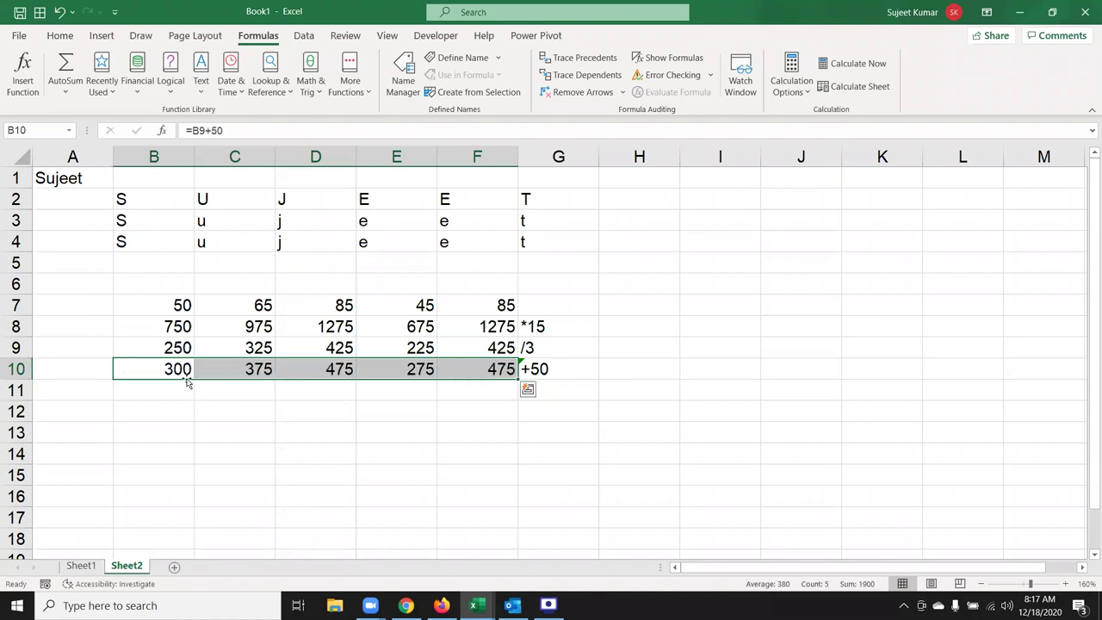
Fill B11:F11 with =B10/4, giving 75, 93.75, 118.75, 68.75 and 118.75.
left_click(179, 387)
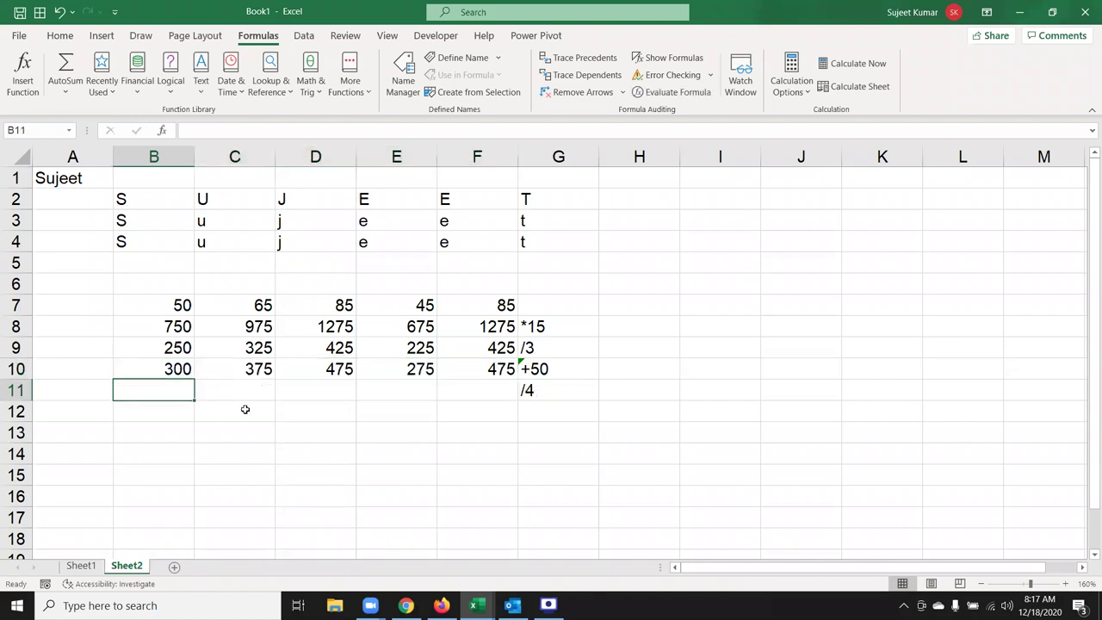
type("=")
key("Up")
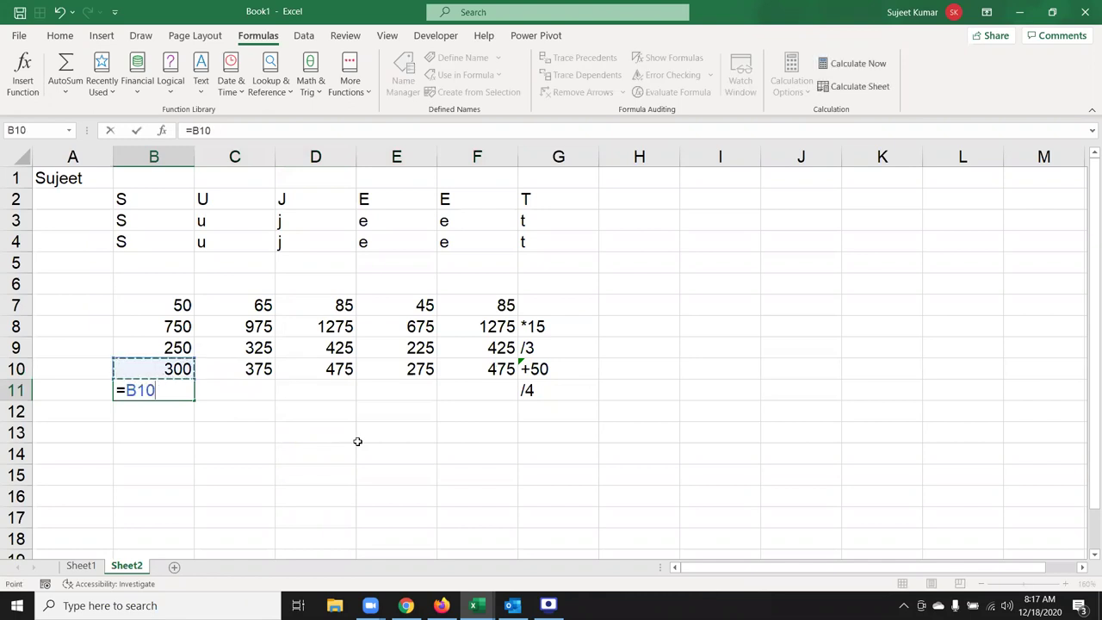
type("/4")
key("Return")
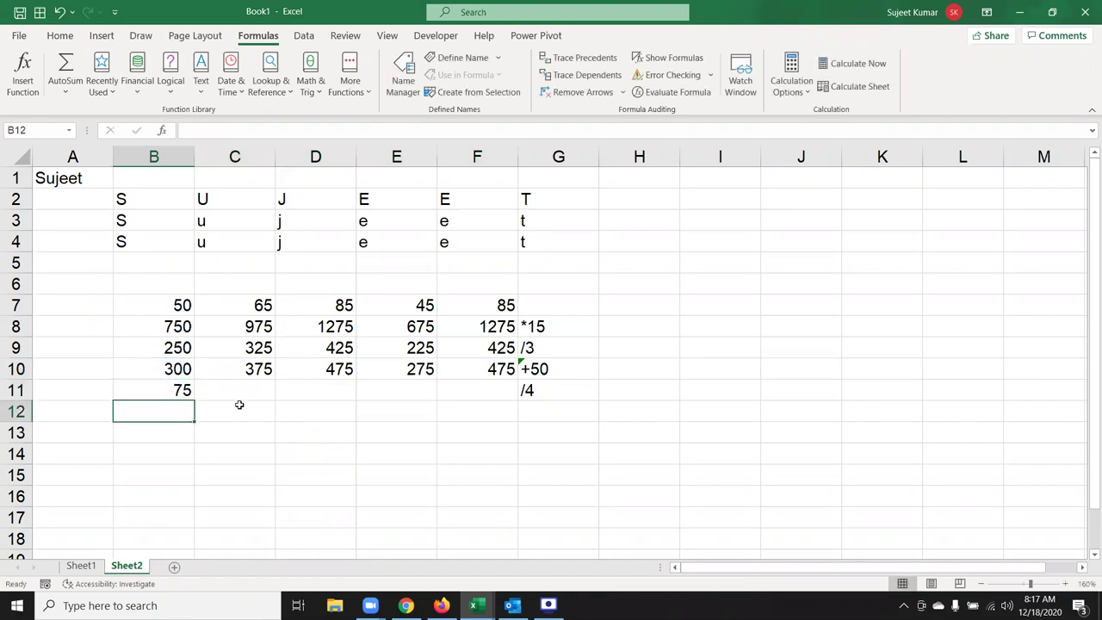
left_click_drag(160, 387, 453, 385)
key("ctrl+v")
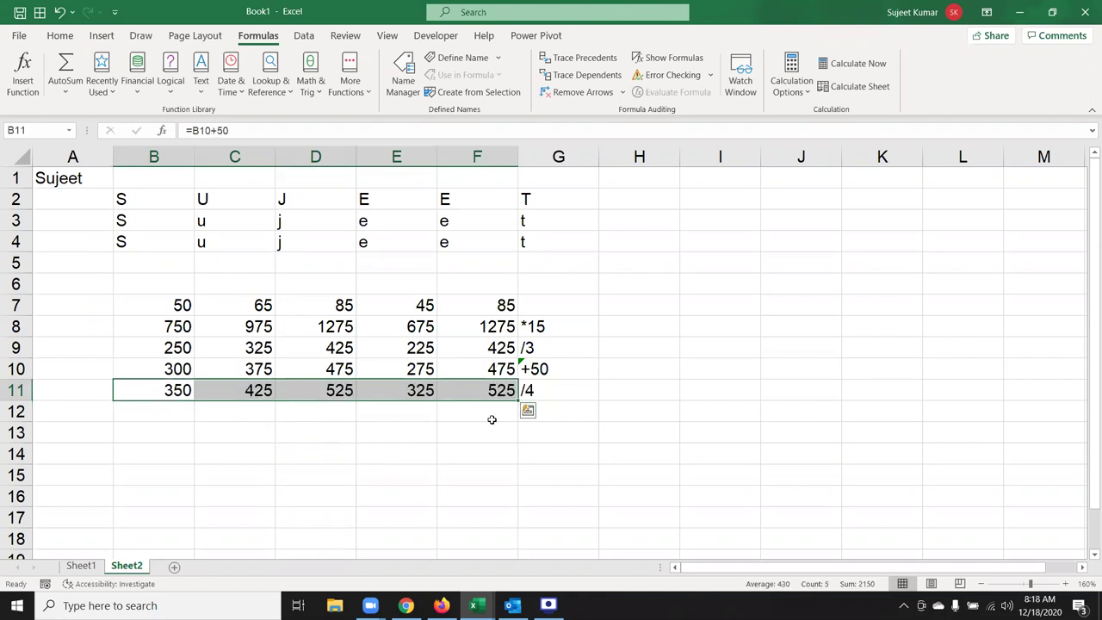
type("=B10/4")
key("ctrl+Return")
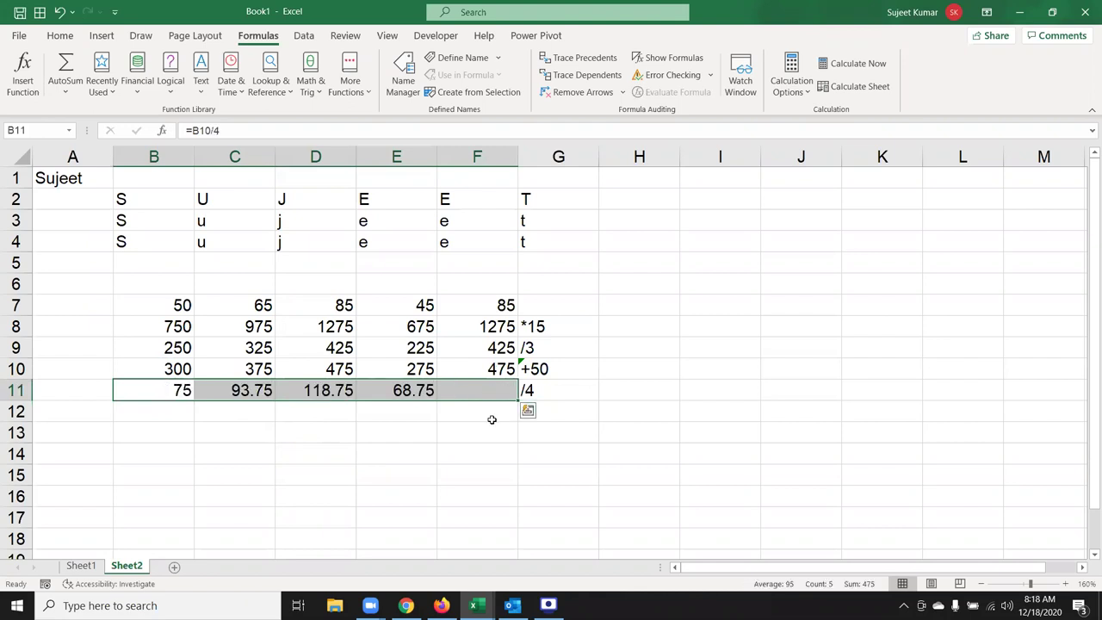
left_click(499, 413)
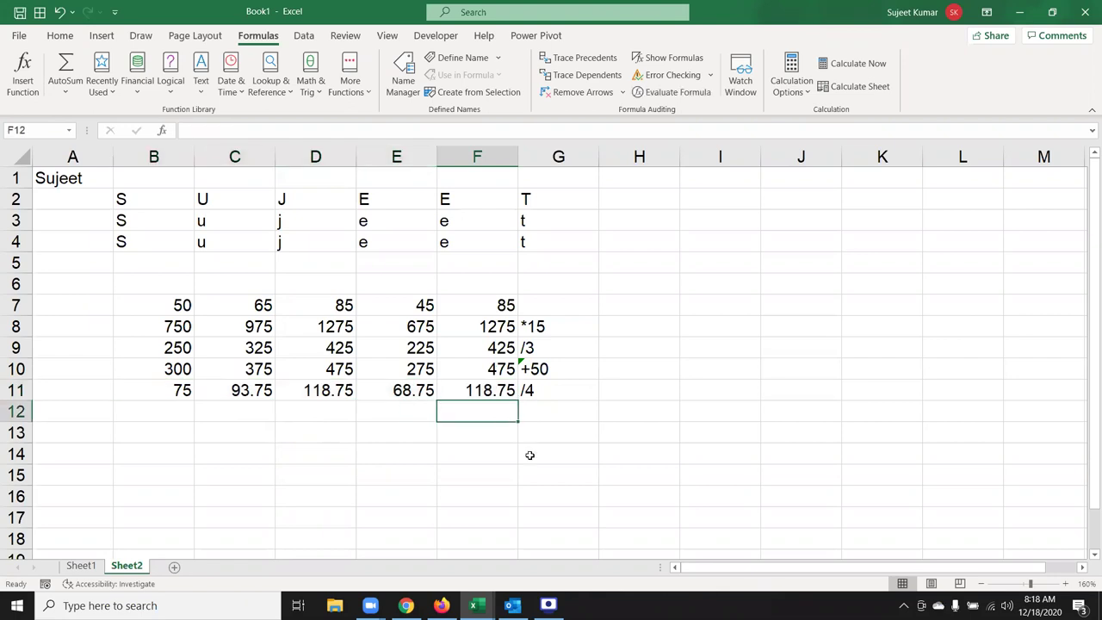
Enter =SUM(B11:F11) in F12 so it totals the row-11 values to 475.
type("=so,")
key("BackSpace")
key("BackSpace")
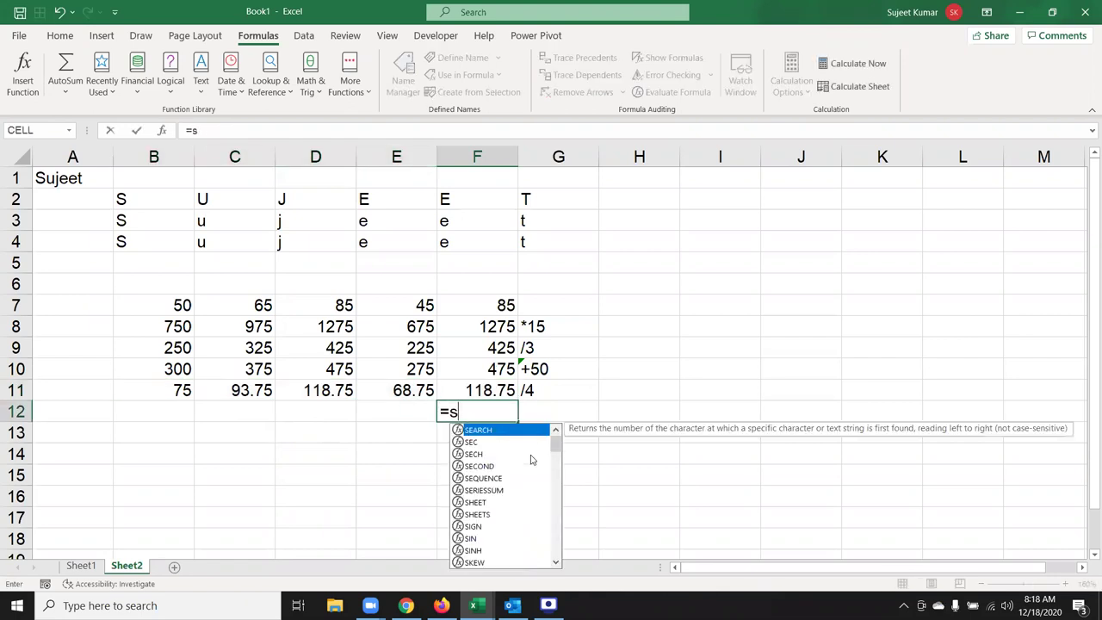
type("um")
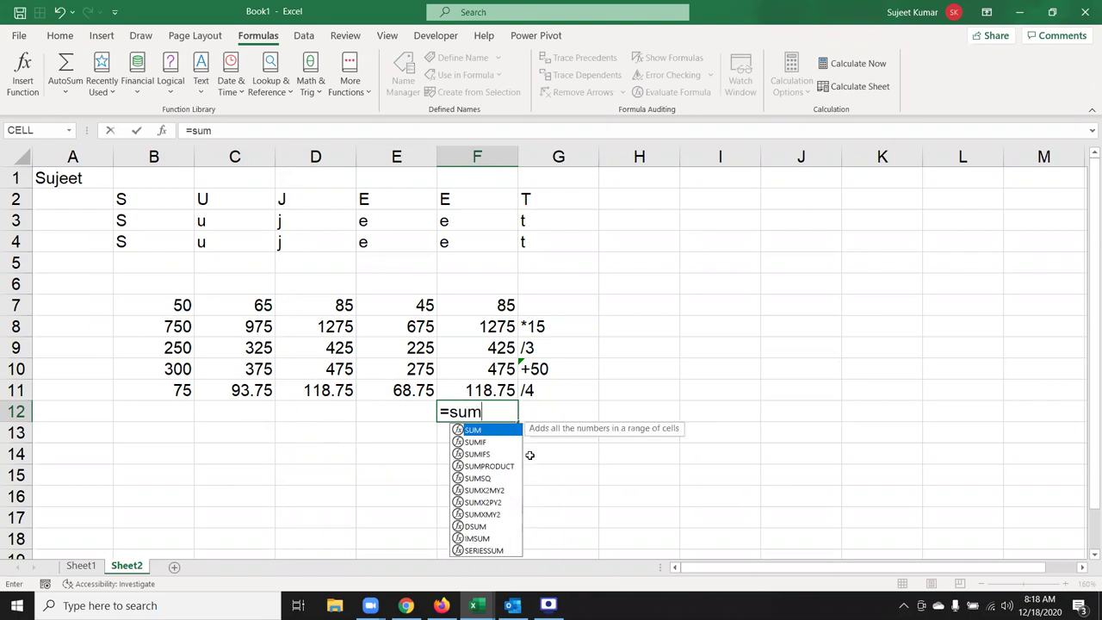
type("(")
key("Up")
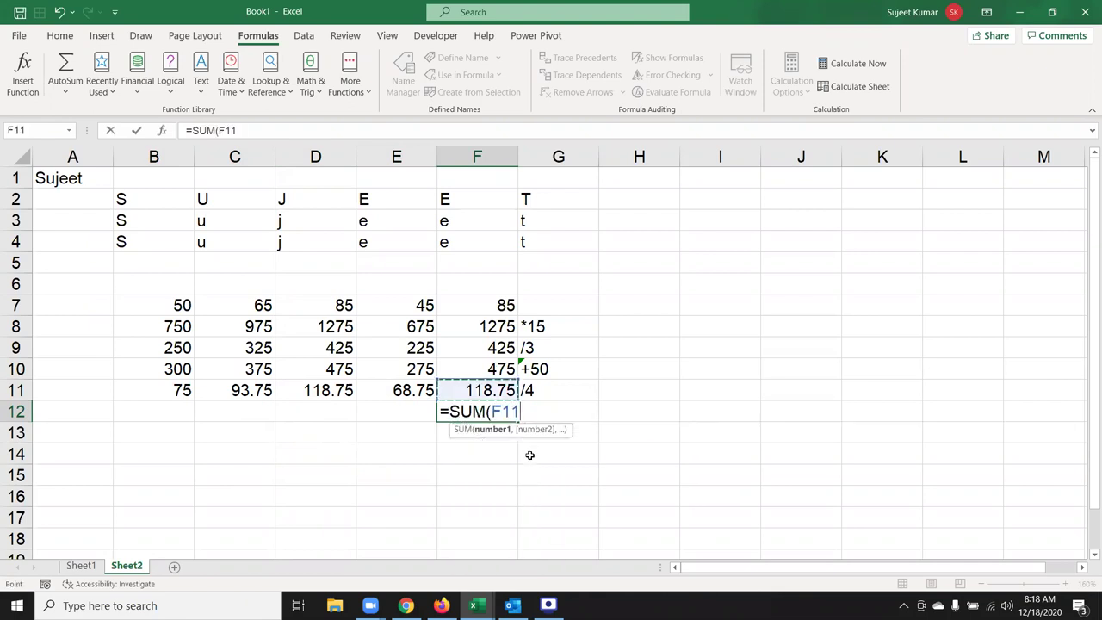
key("shift+Left")
key("shift+Left")
key("shift+Left")
key("shift+Left")
key("Return")
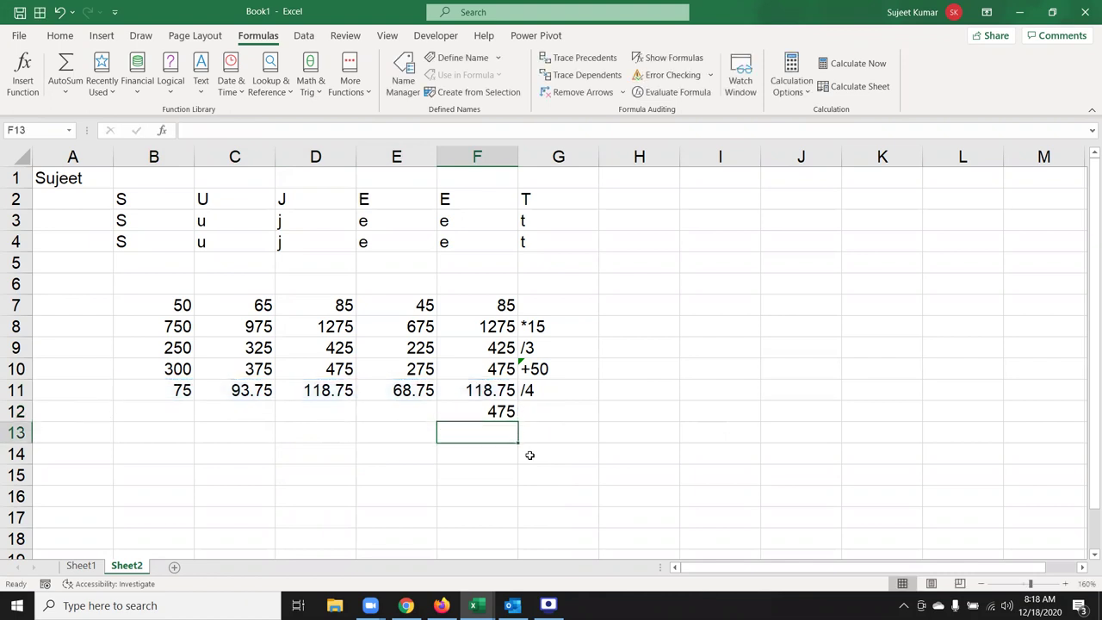
key("Up")
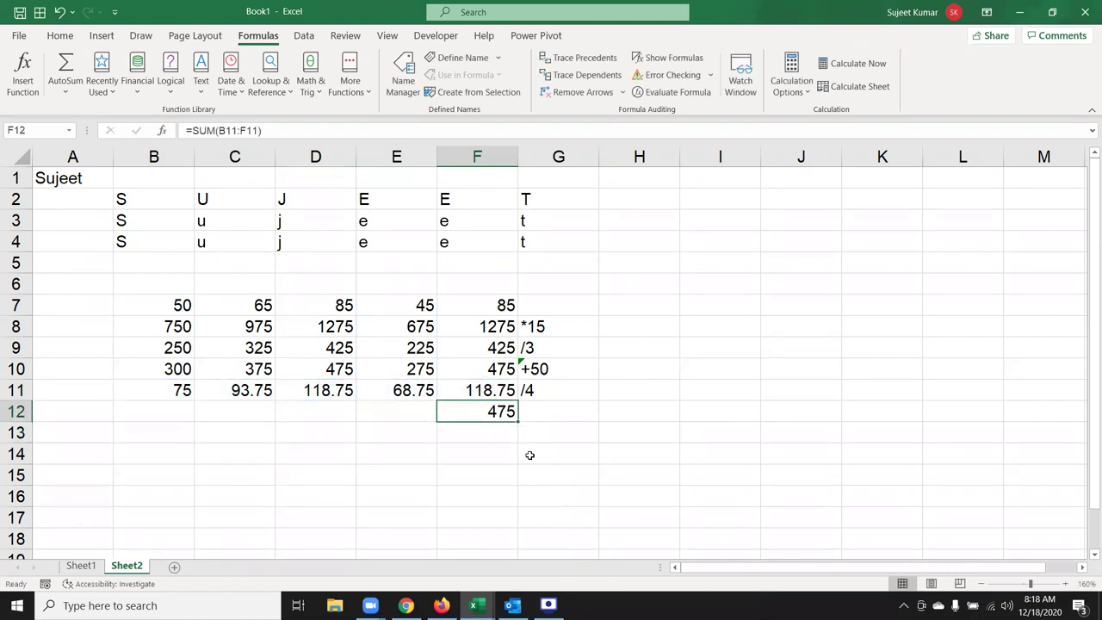
mouse_move(535, 390)
left_mouse_down()
mouse_move(178, 321)
mouse_move(189, 322)
left_mouse_up()
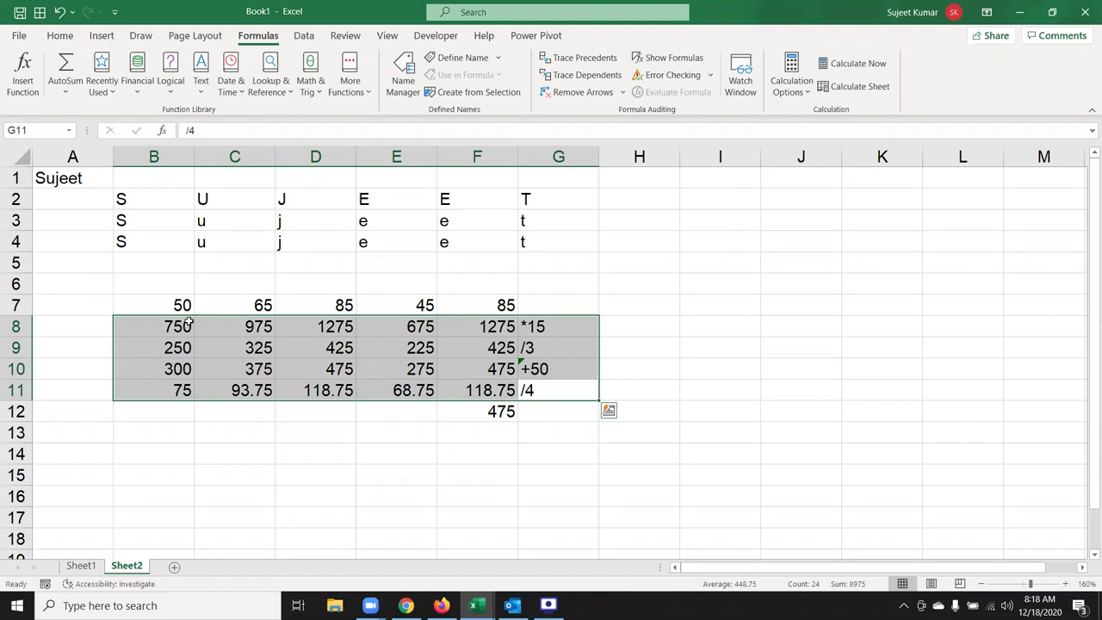
Start a SUM formula in G7 over B7:F7, multiplying by 15 and dividing by 3.
left_click(553, 303)
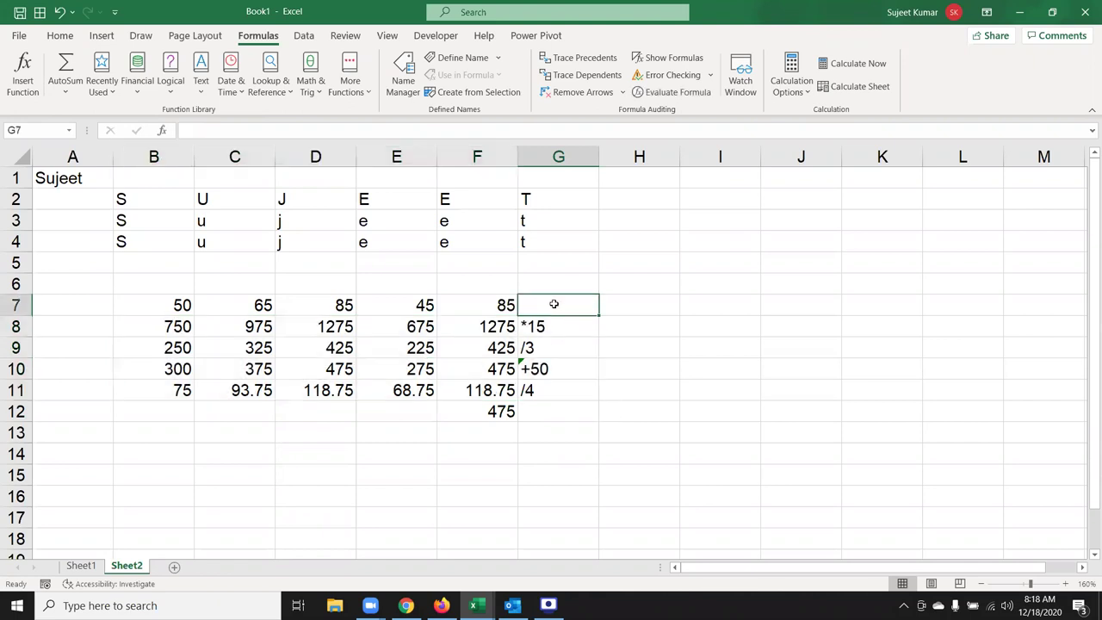
type("=sum")
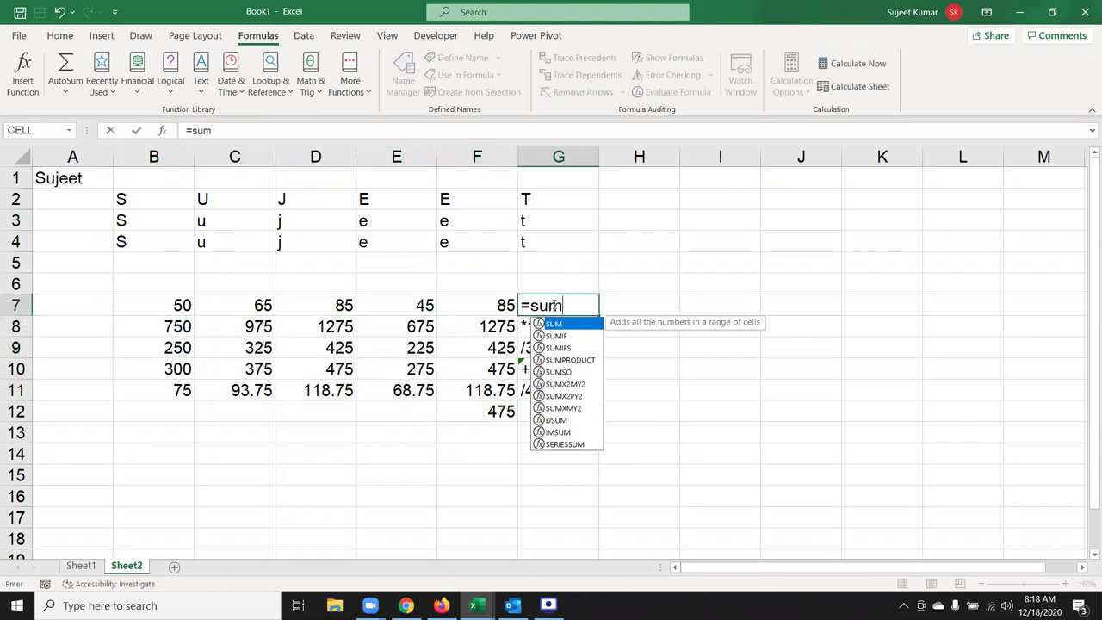
key("Tab")
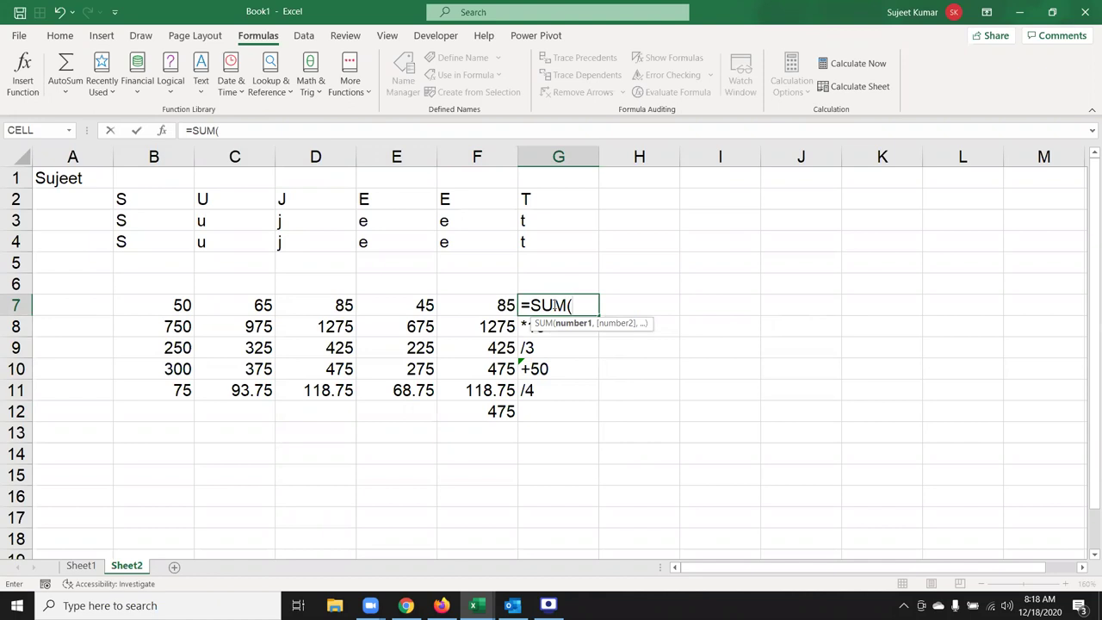
type("(")
left_click(155, 305)
left_click_drag(156, 304, 452, 298)
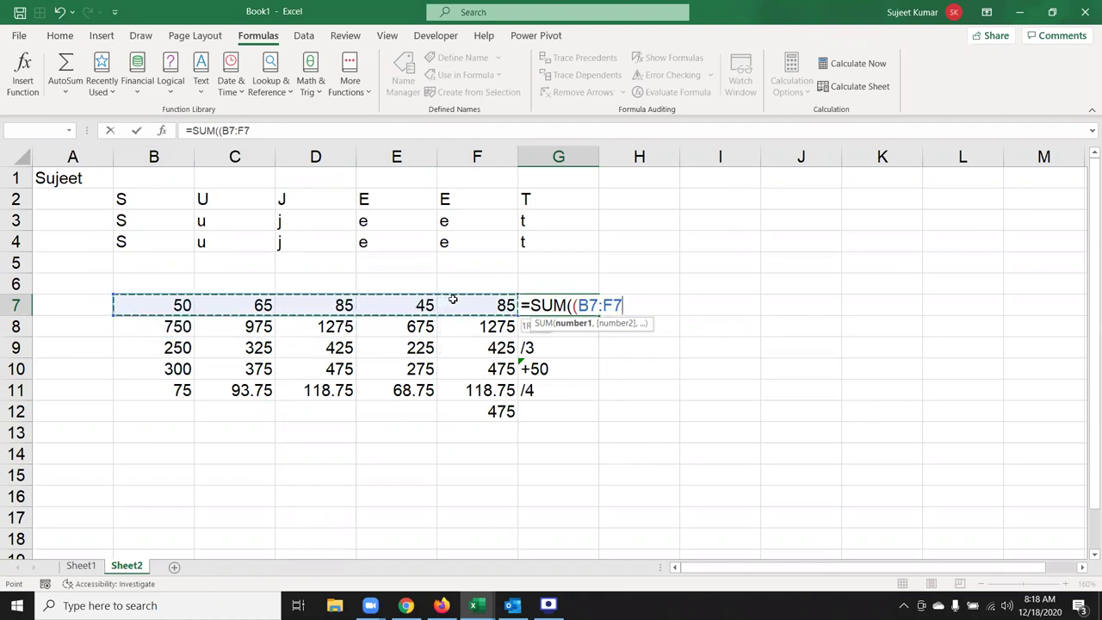
type(")")
key("BackSpace")
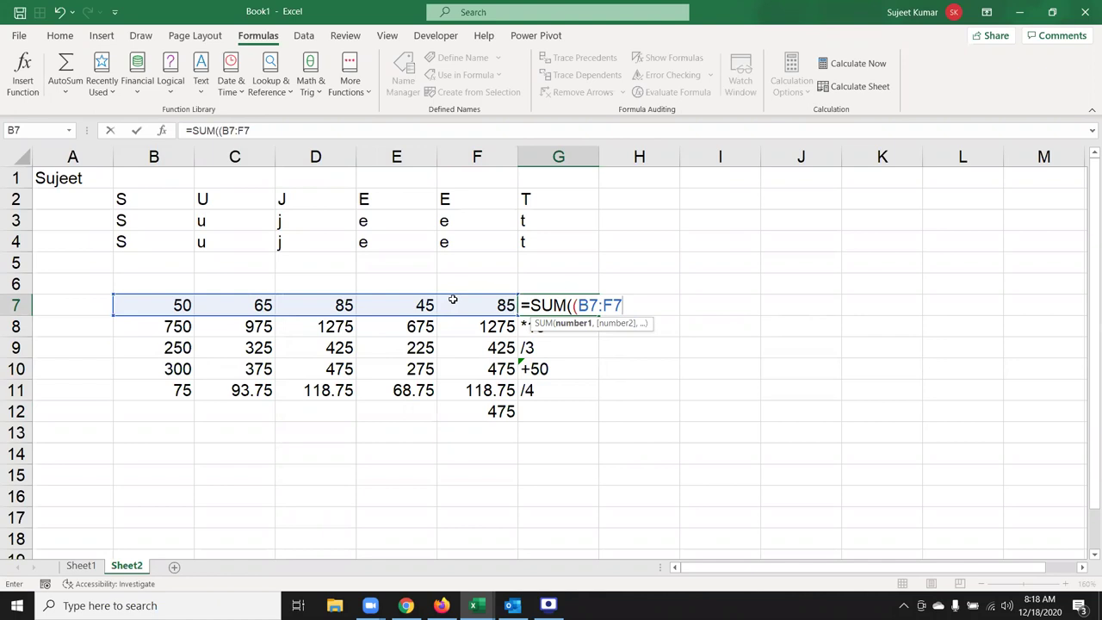
type(")*15")
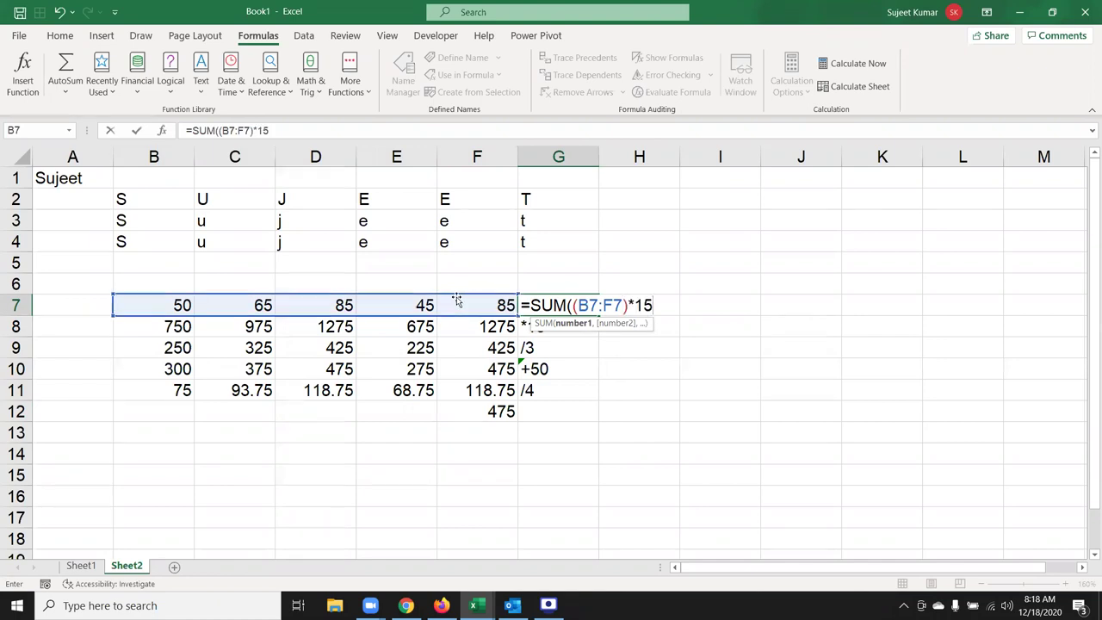
left_click(576, 305)
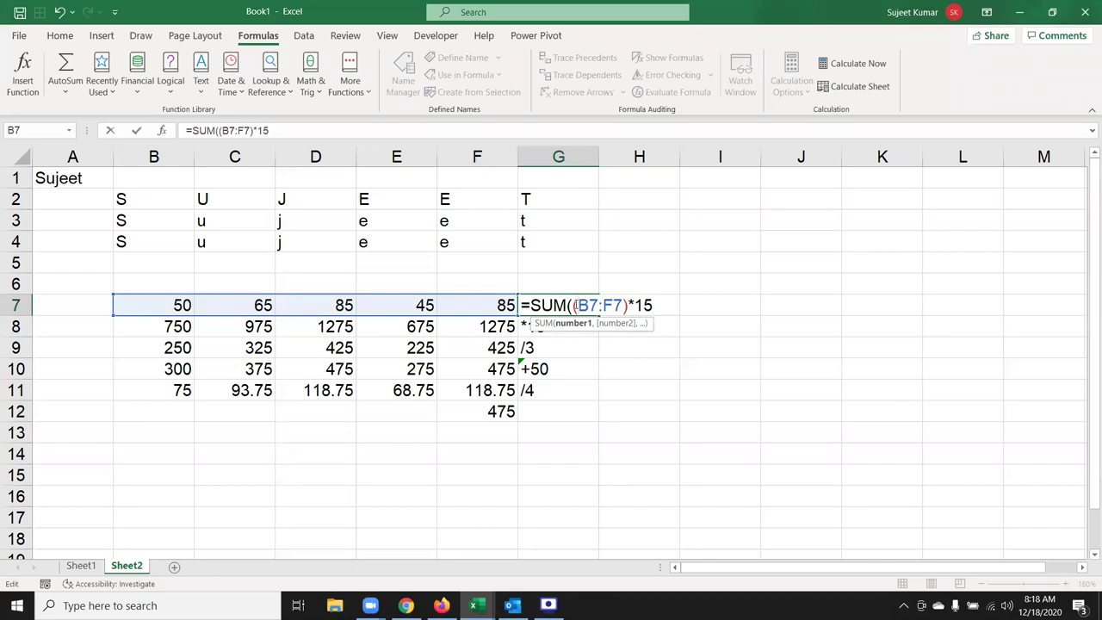
type("(")
left_click(658, 305)
type(")")
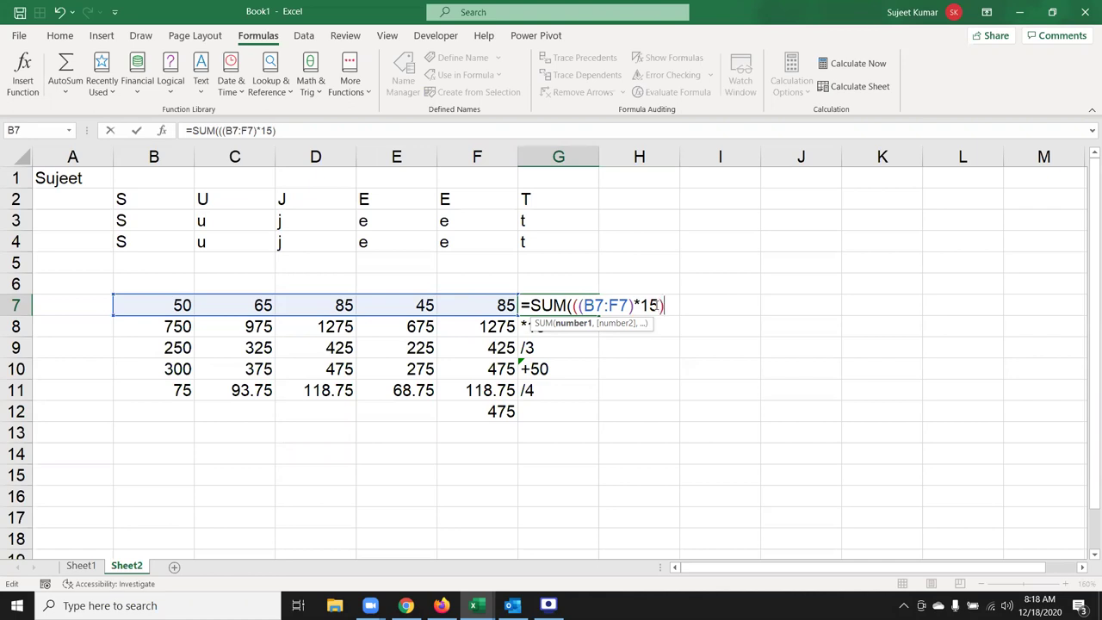
type("/3")
Complete G7's formula by adding 50 and dividing, as =SUM(((((B7:F7)*15)/3)+50)/40).
left_click(575, 307)
type("(")
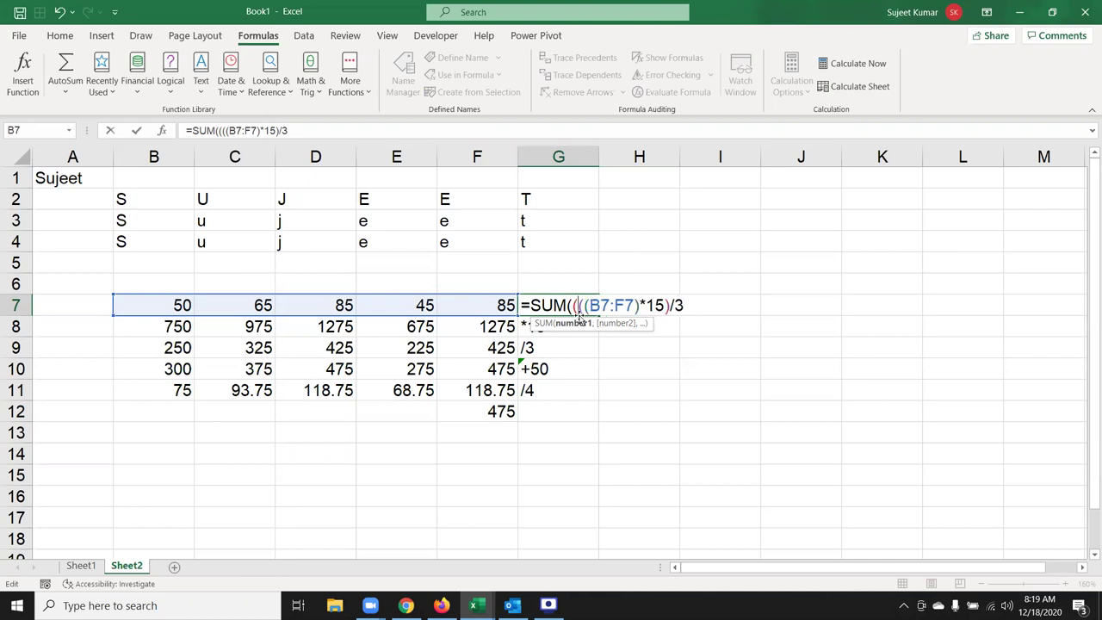
left_click(681, 305)
type(")")
type("+50")
left_click(580, 306)
type("(")
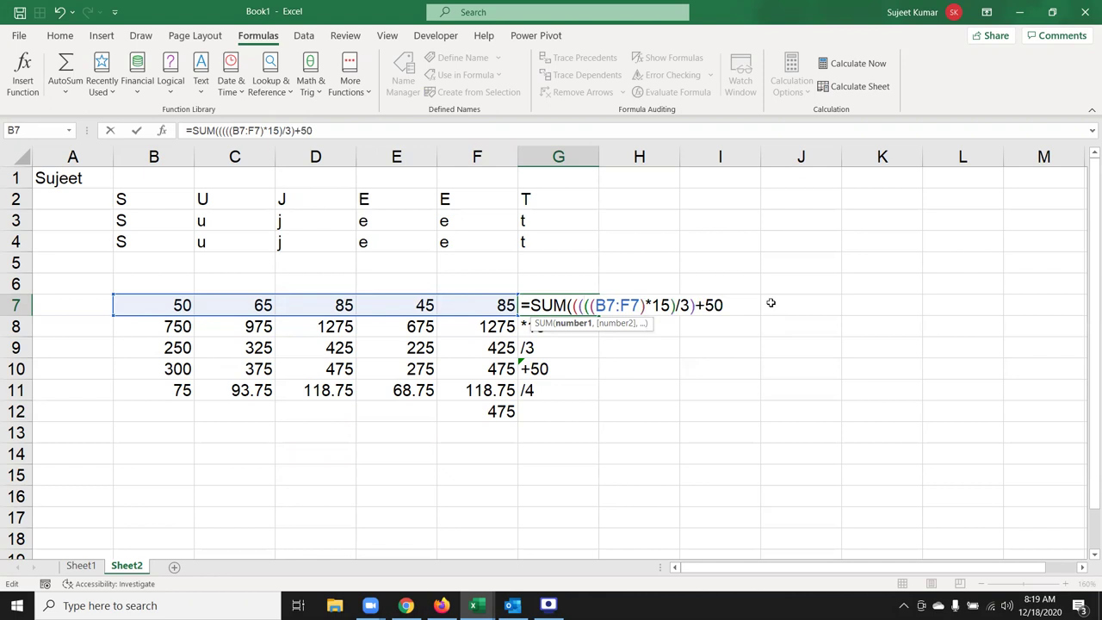
left_click(723, 305)
type(")/40")
type(")")
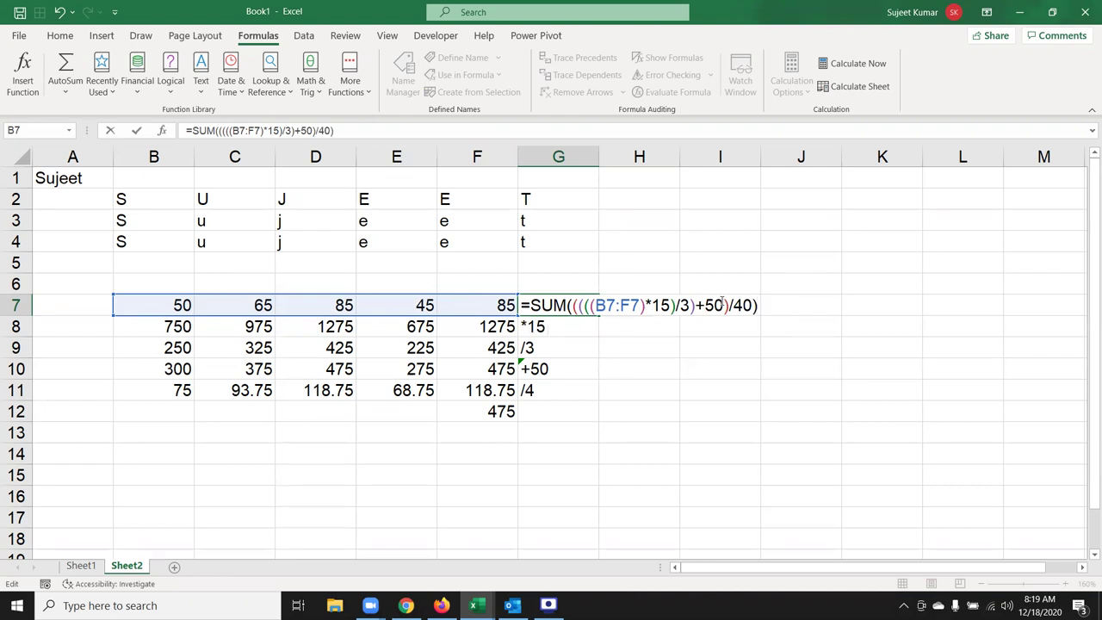
key("Return")
Correct G7's divisor from 40 to 4 so the formula returns 475.
key("Up")
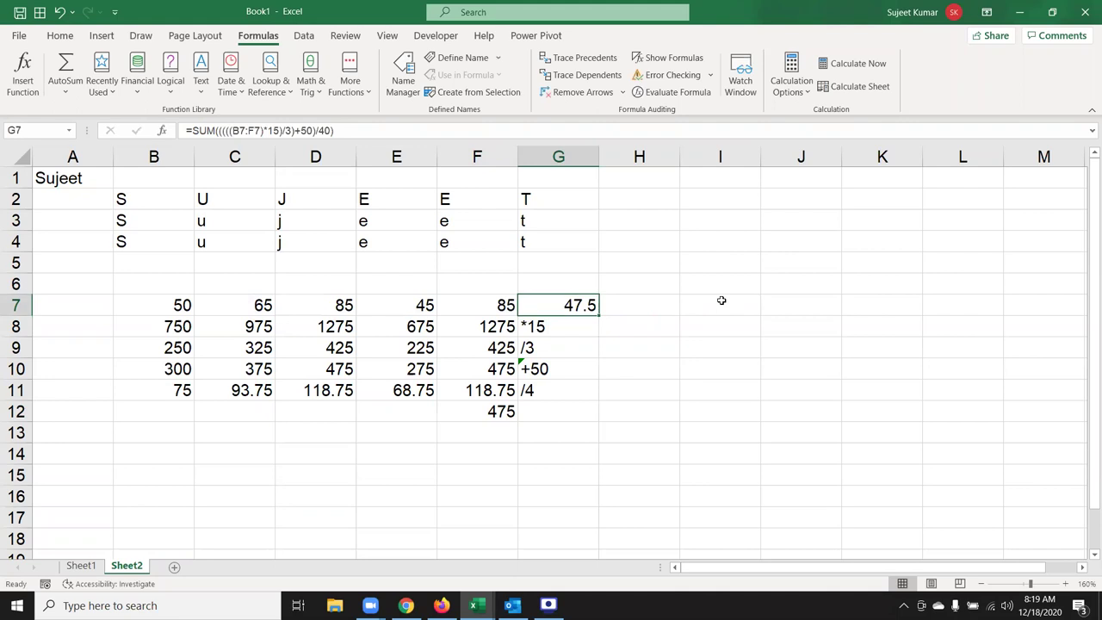
double_click(566, 305)
left_click(742, 307)
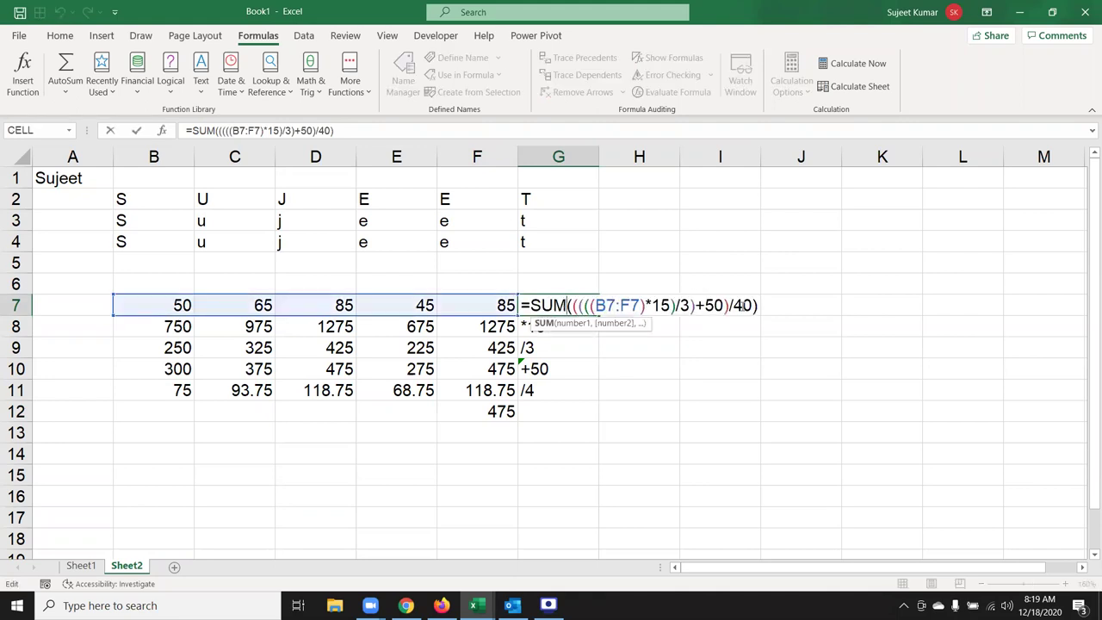
key("Delete")
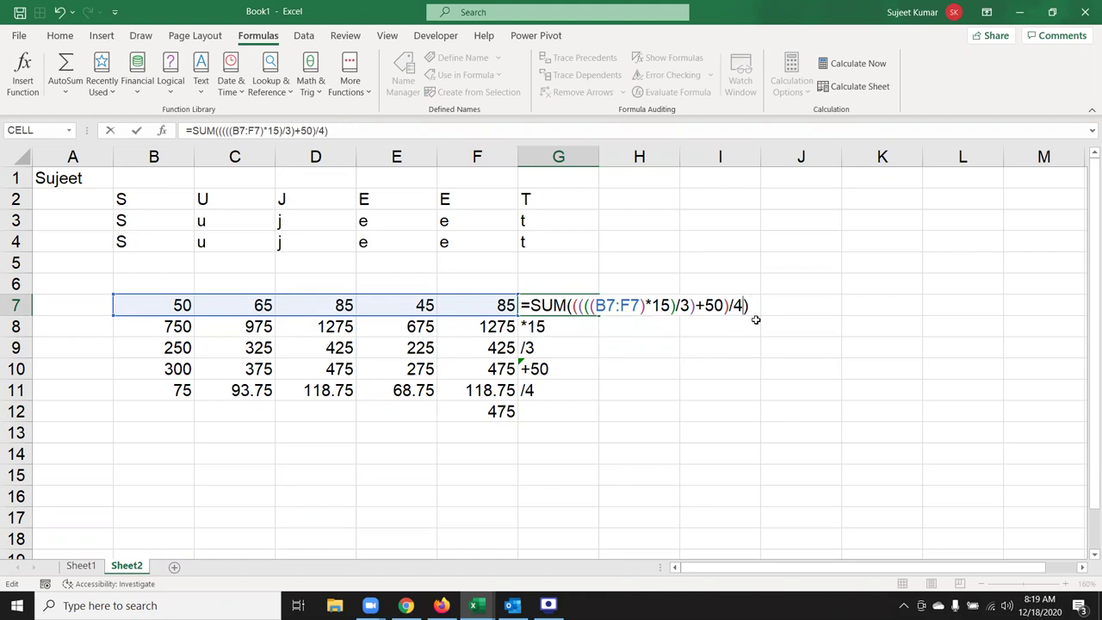
key("Return")
key("Up")
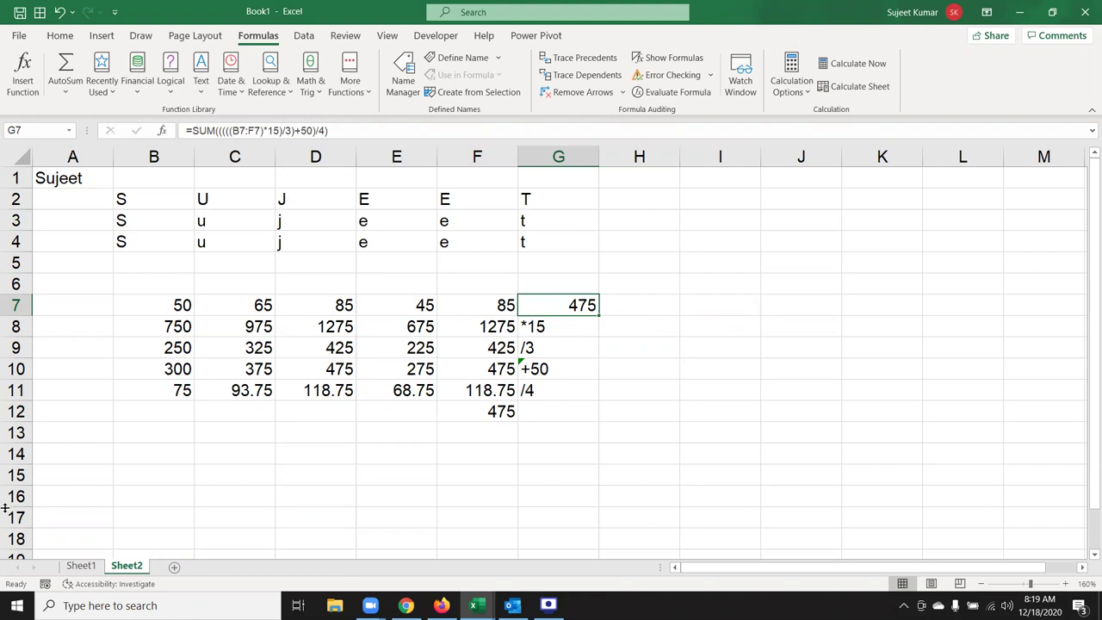
mouse_move(146, 327)
left_mouse_down()
mouse_move(508, 353)
mouse_move(508, 390)
left_mouse_up()
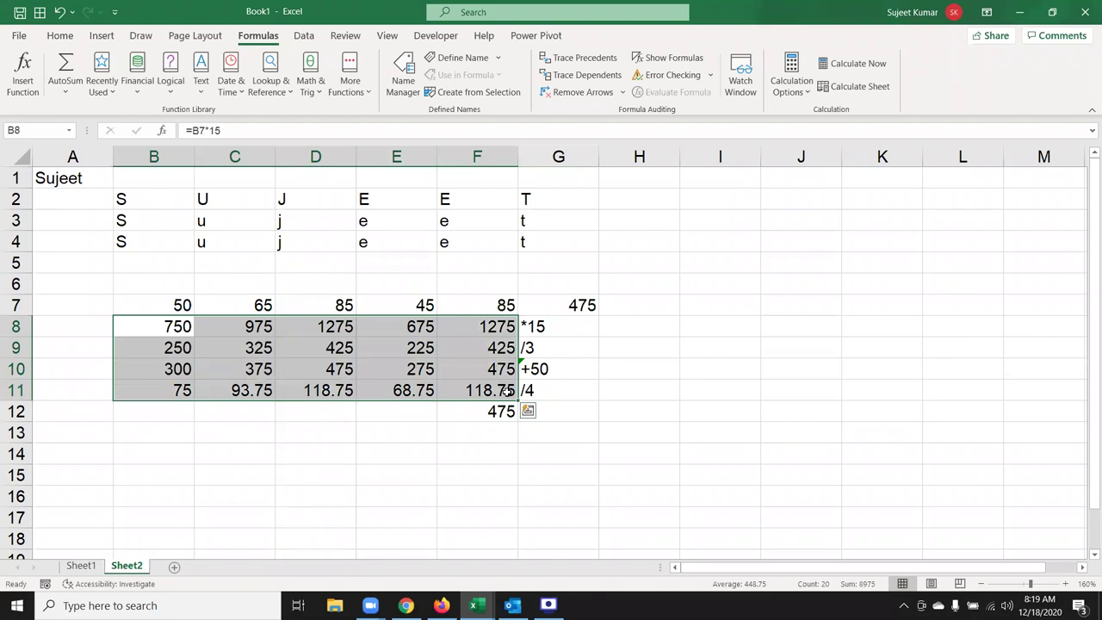
left_click(572, 308)
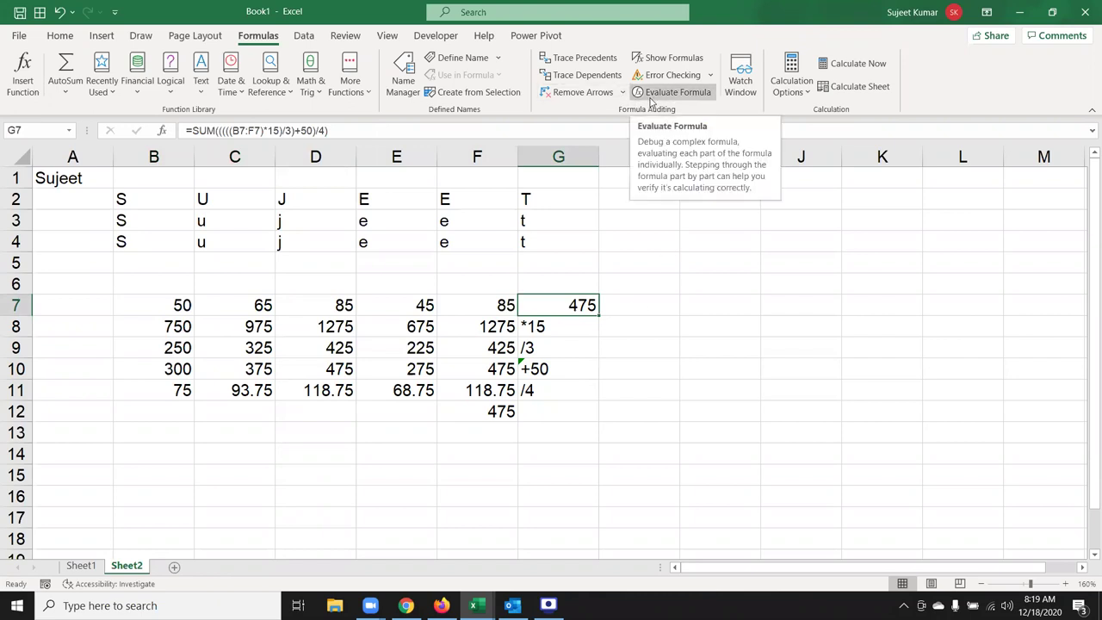
Evaluate G7's formula through *15, /3, +50 and /4 until it reaches 475, then close.
left_click(650, 96)
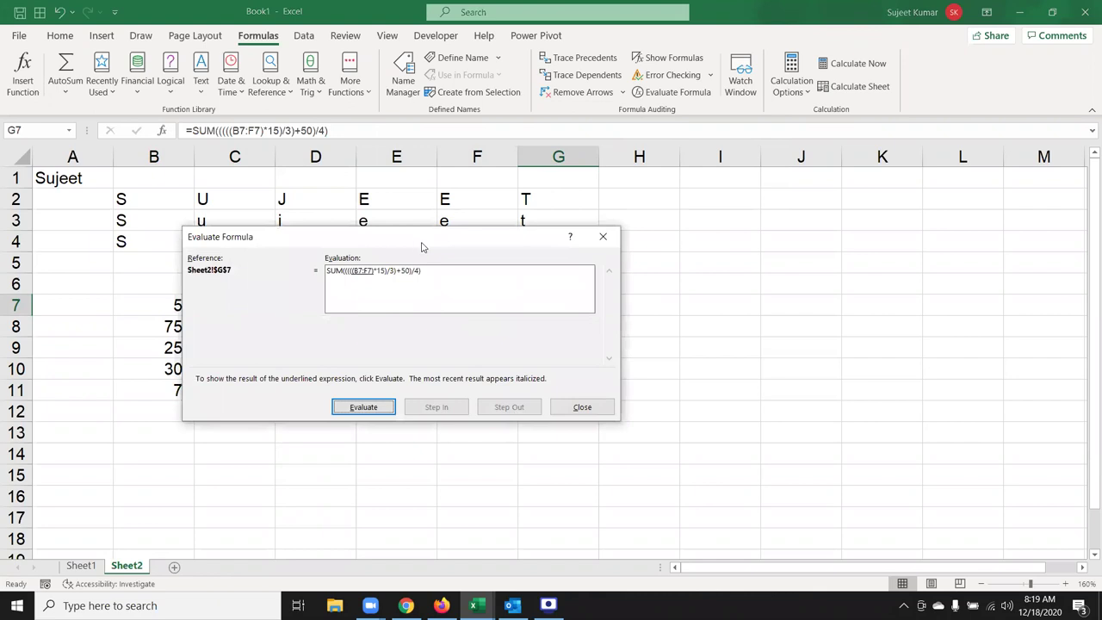
left_click_drag(421, 247, 815, 209)
left_click(763, 372)
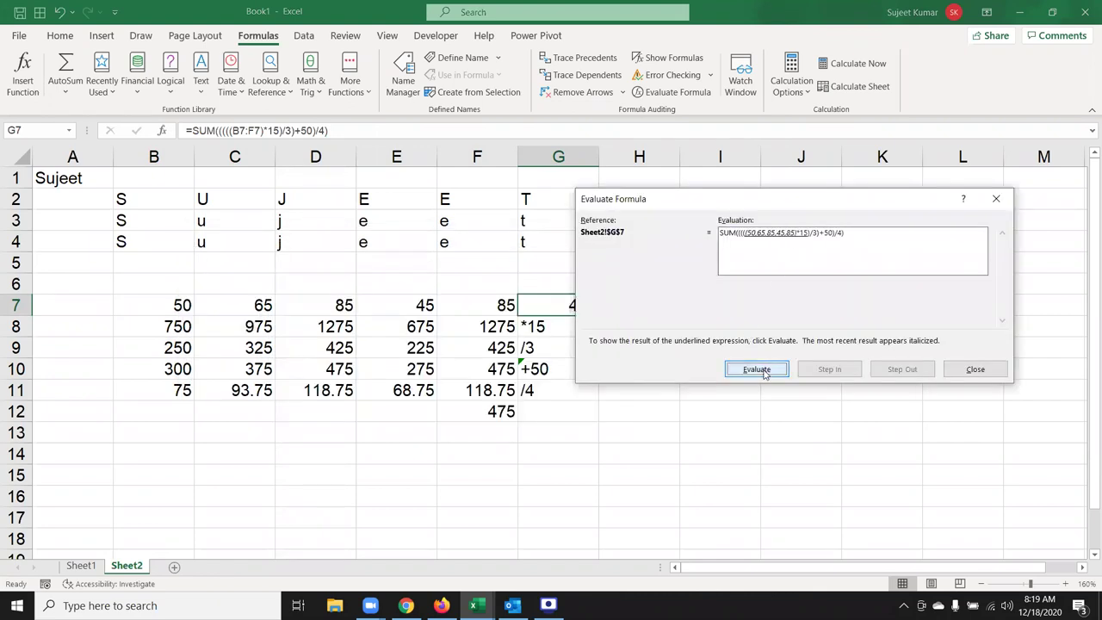
left_click(764, 373)
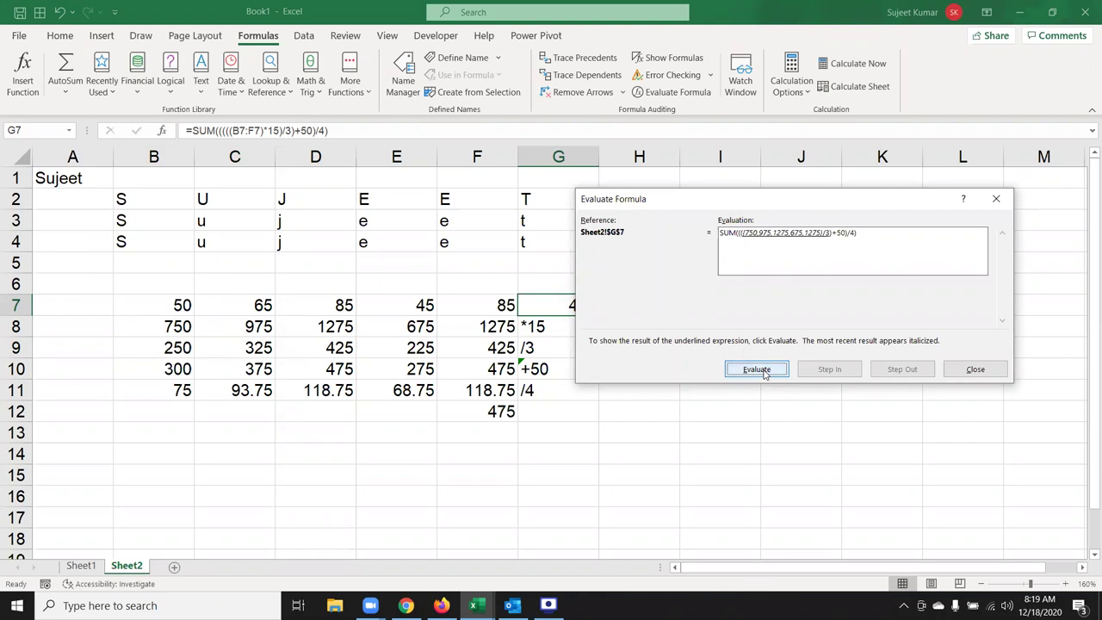
left_click(764, 373)
left_click(763, 372)
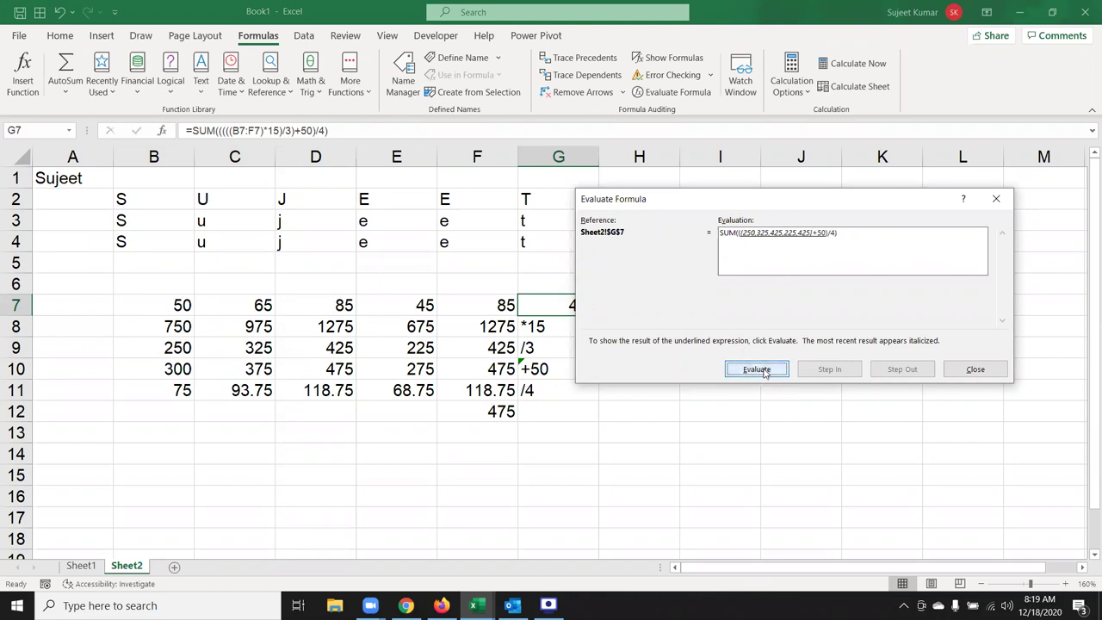
left_click(764, 373)
left_click(763, 372)
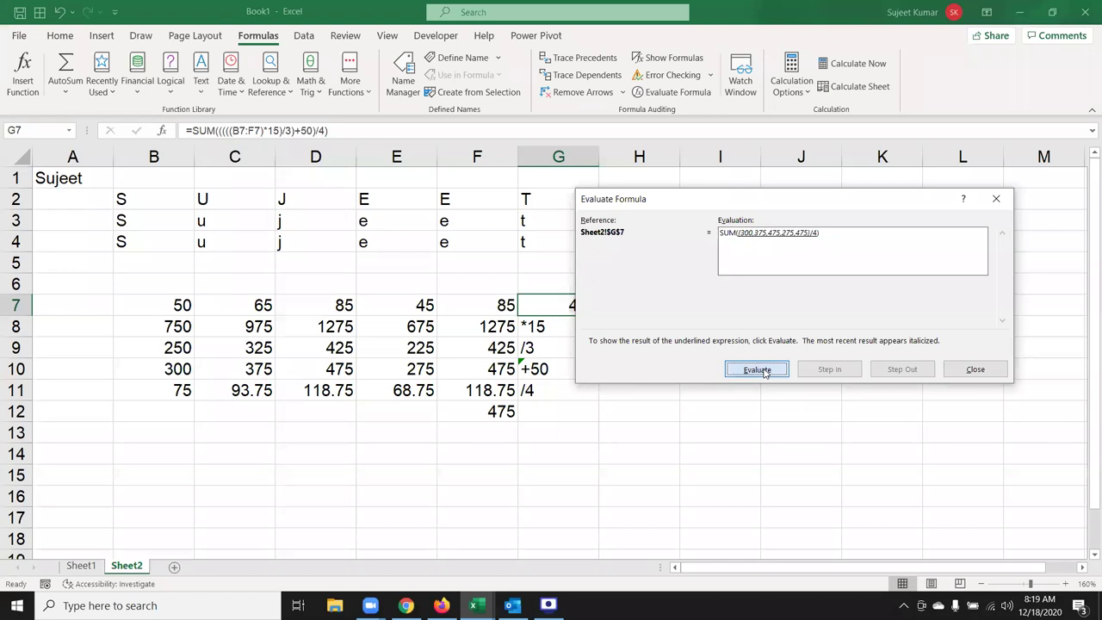
left_click(763, 373)
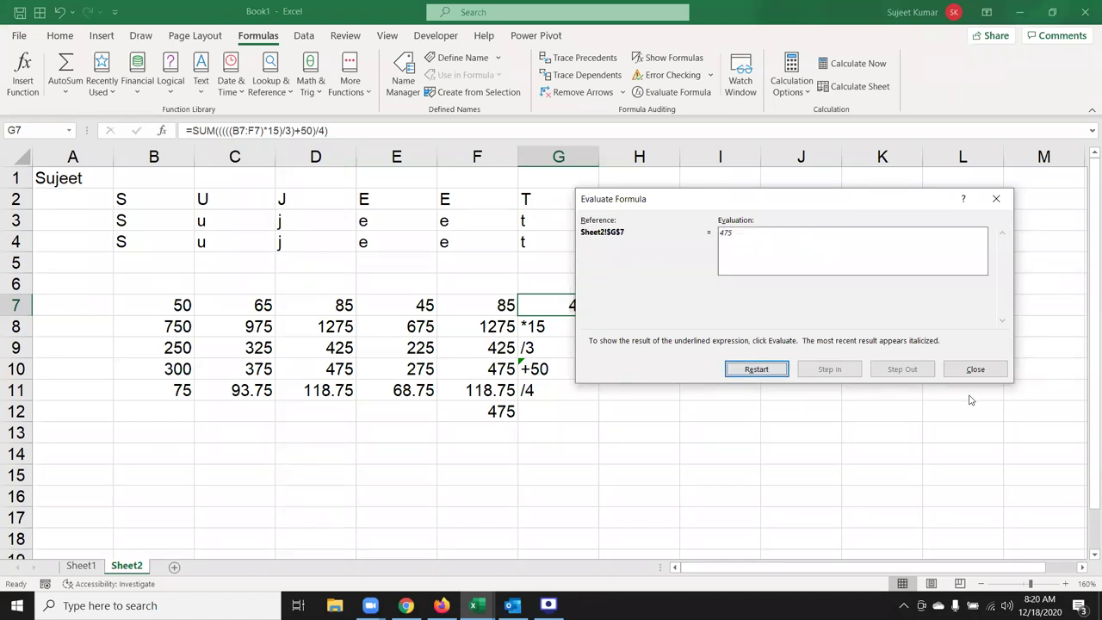
left_click(975, 368)
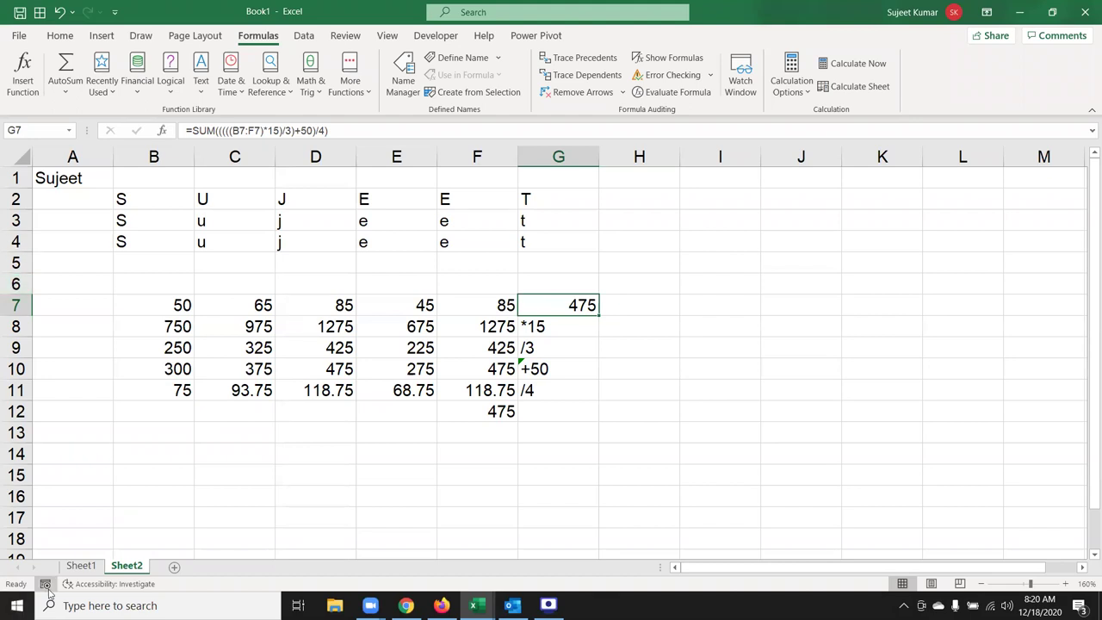
Add the headers Code and City in A15:B15 of Sheet2.
left_click(174, 568)
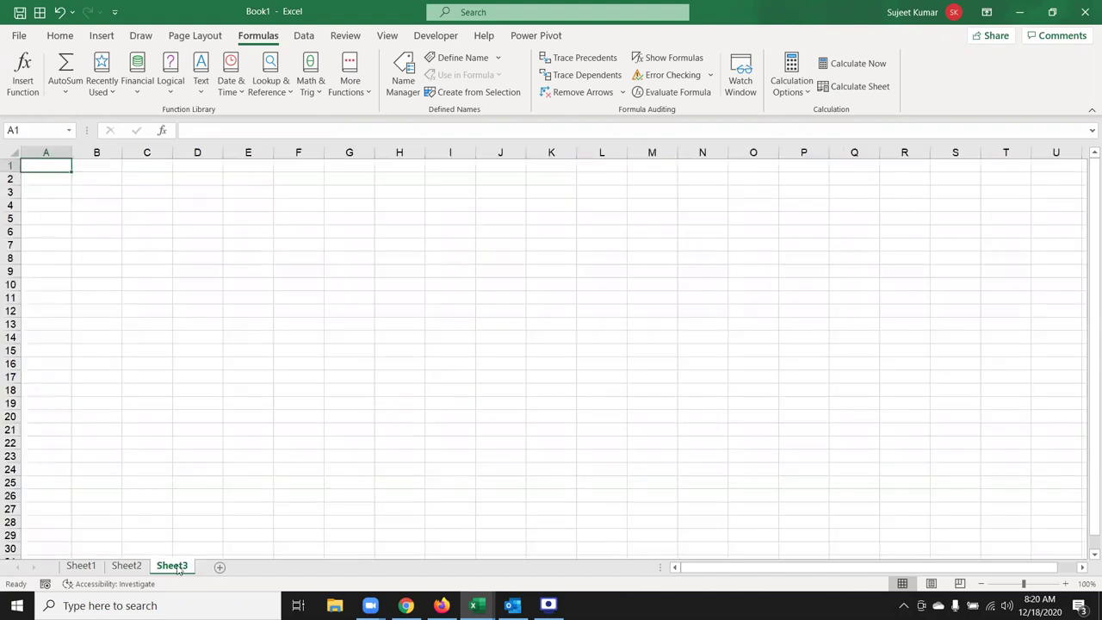
left_click(140, 572)
scroll(194, 509, "down", 1)
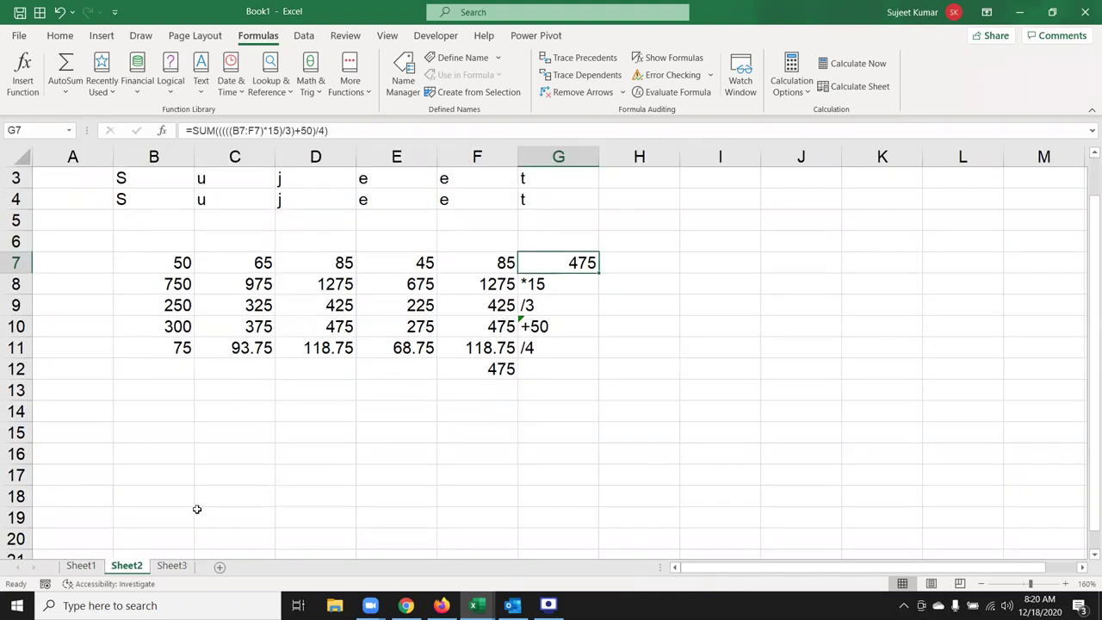
scroll(184, 467, "down", 3)
left_click(87, 215)
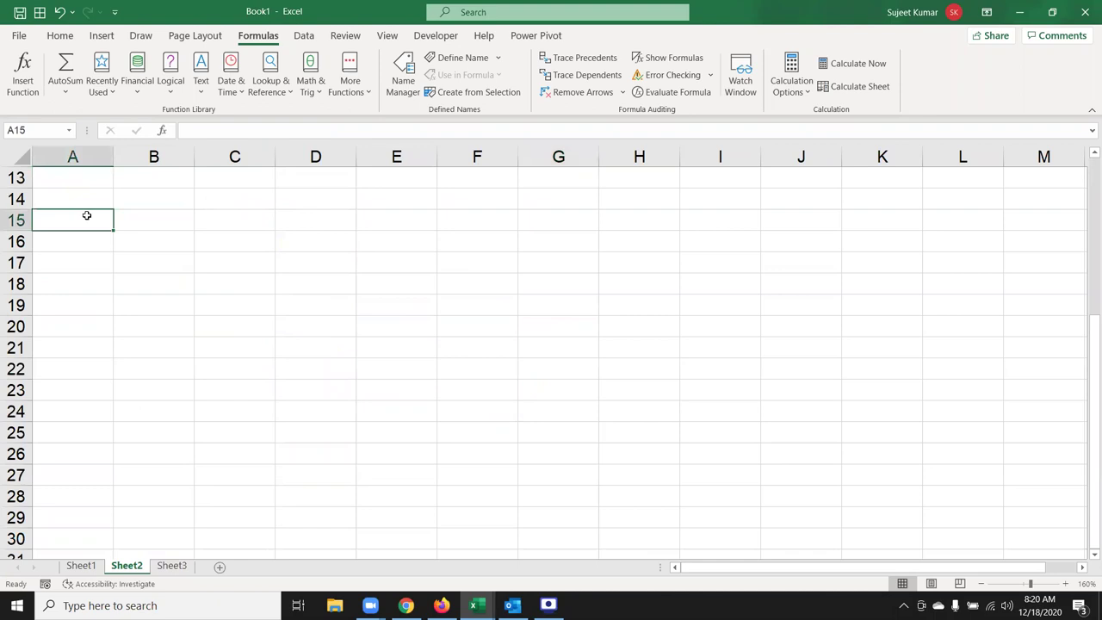
type("Code")
key("Tab")
type("City")
key("Tab")
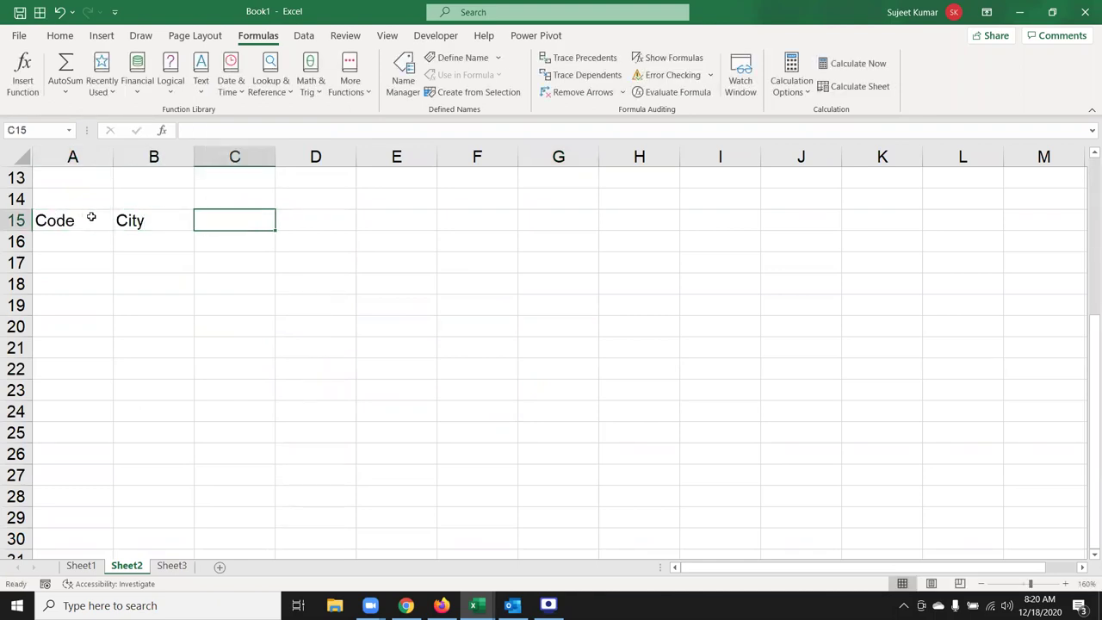
Enter the codes 11, 22, 33 and 44 in G16:G19.
left_click(562, 236)
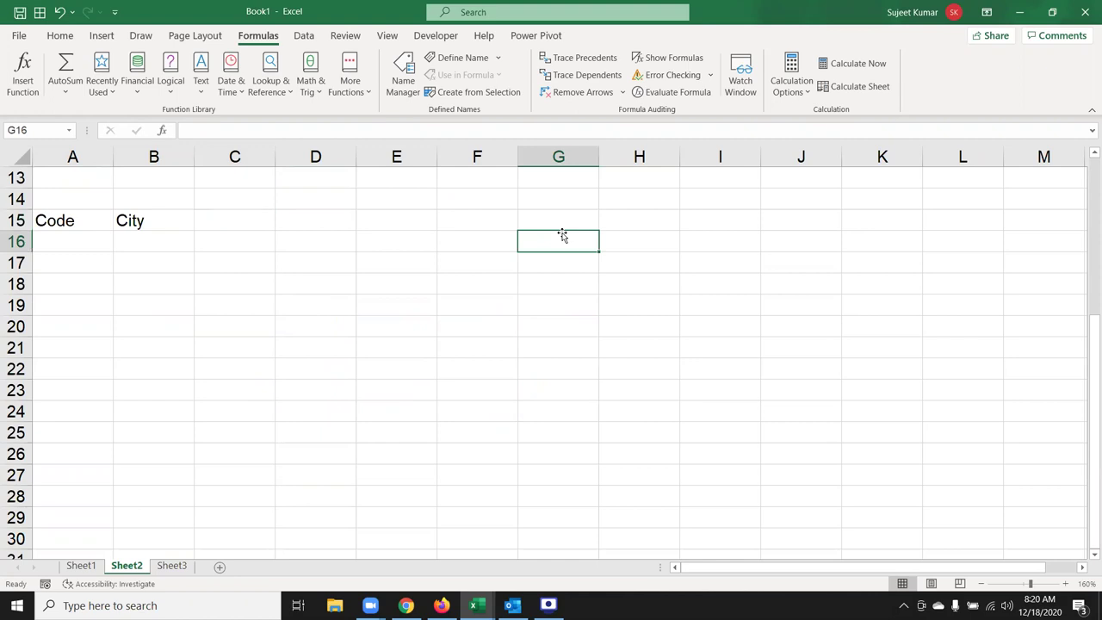
type("1")
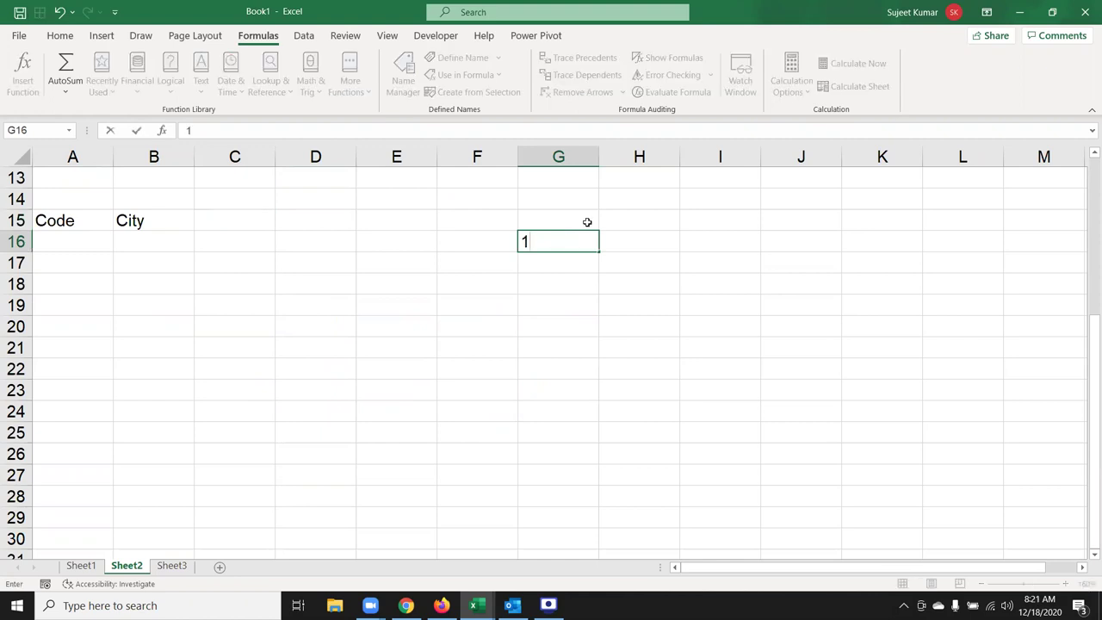
type("1")
key("Return")
type("22")
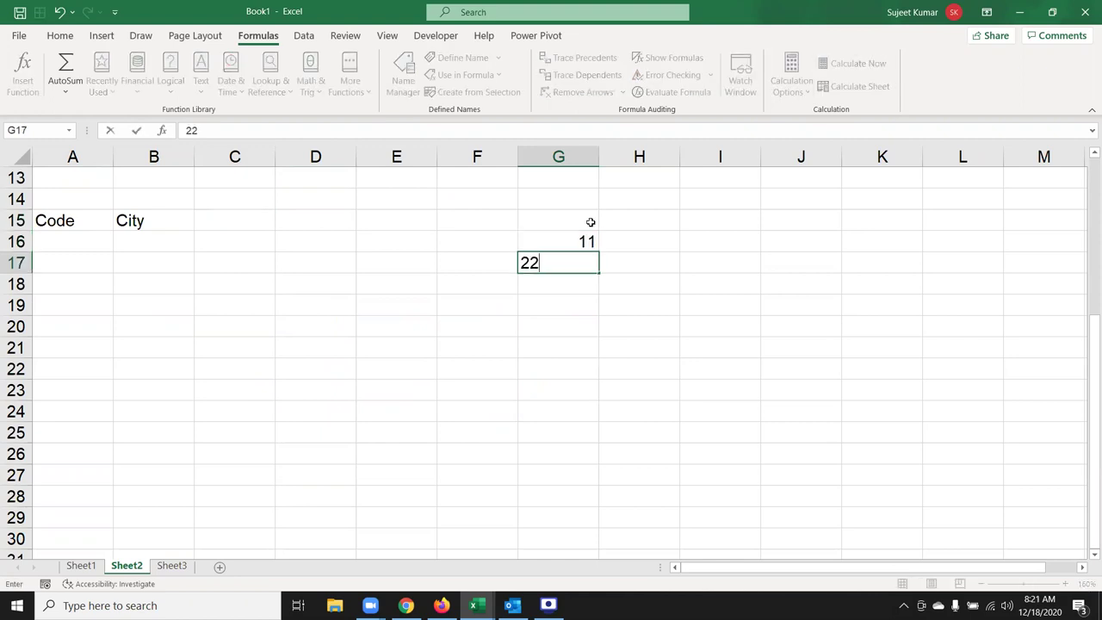
key("Return")
type("1")
key("Escape")
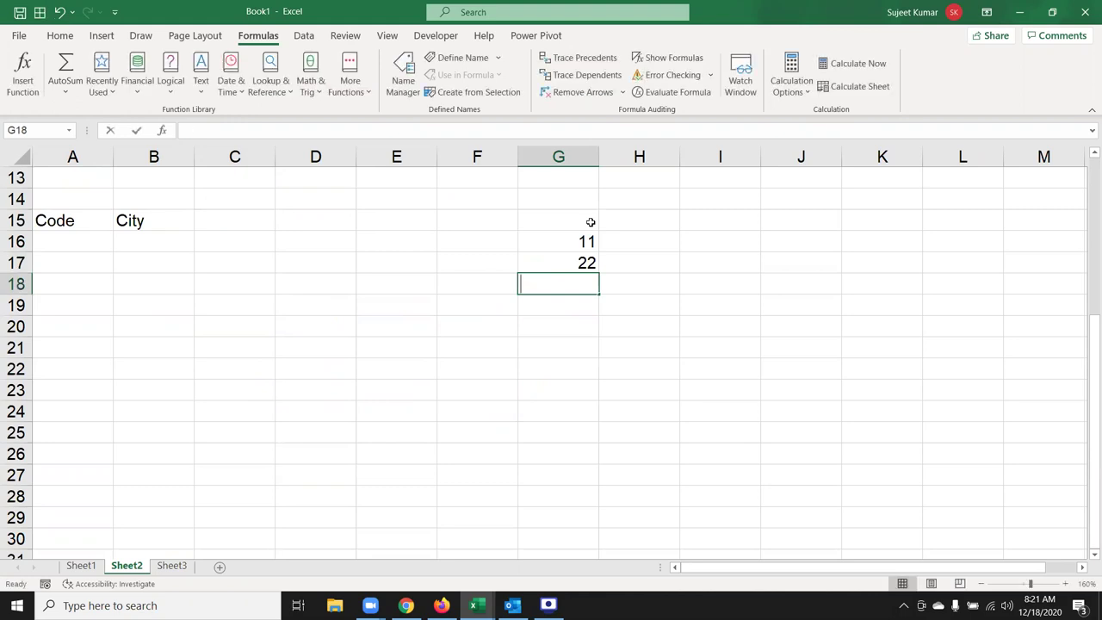
type("33")
key("Return")
type("44")
key("Return")
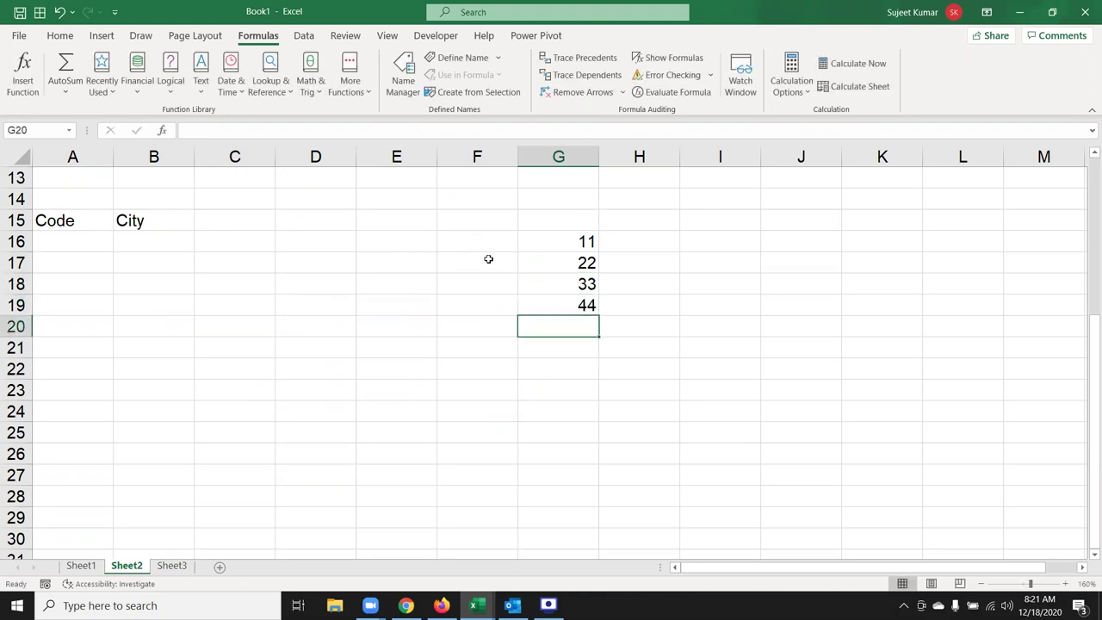
Enter the cities Delhi, Mumbai, Kolcuta and Chennai in H16:H19.
left_click(653, 241)
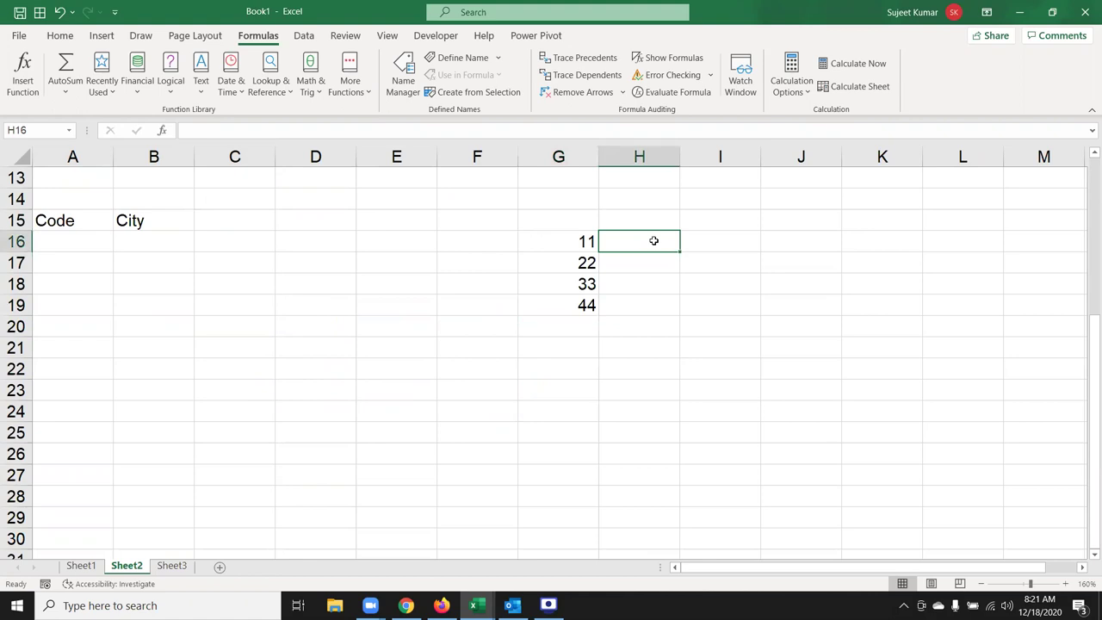
type("Delhi")
key("Return")
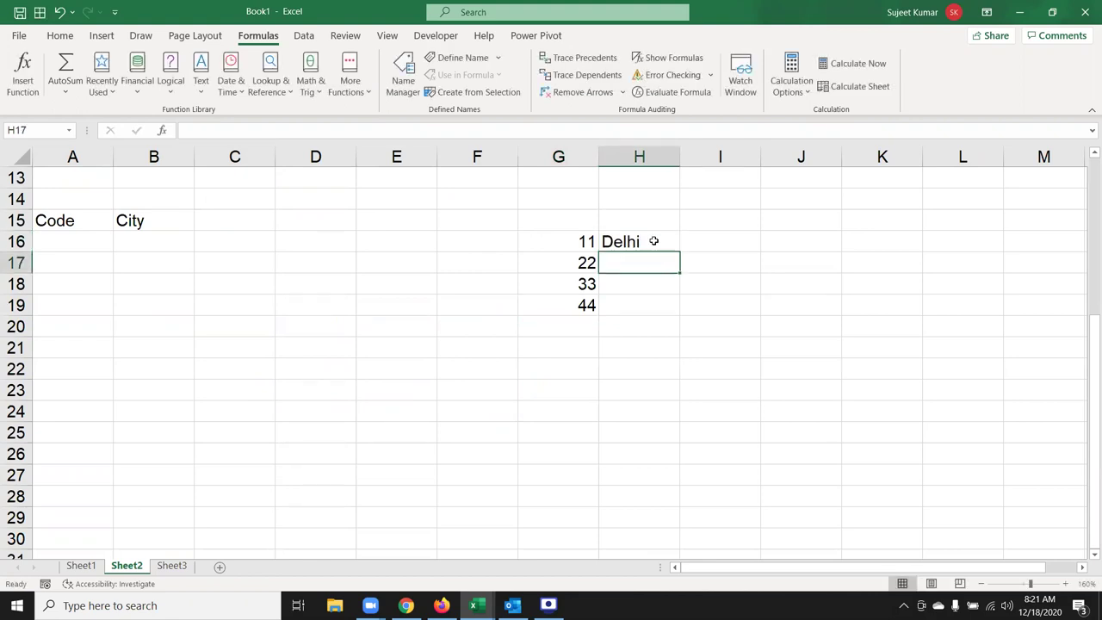
key("BackSpace")
type("Mi")
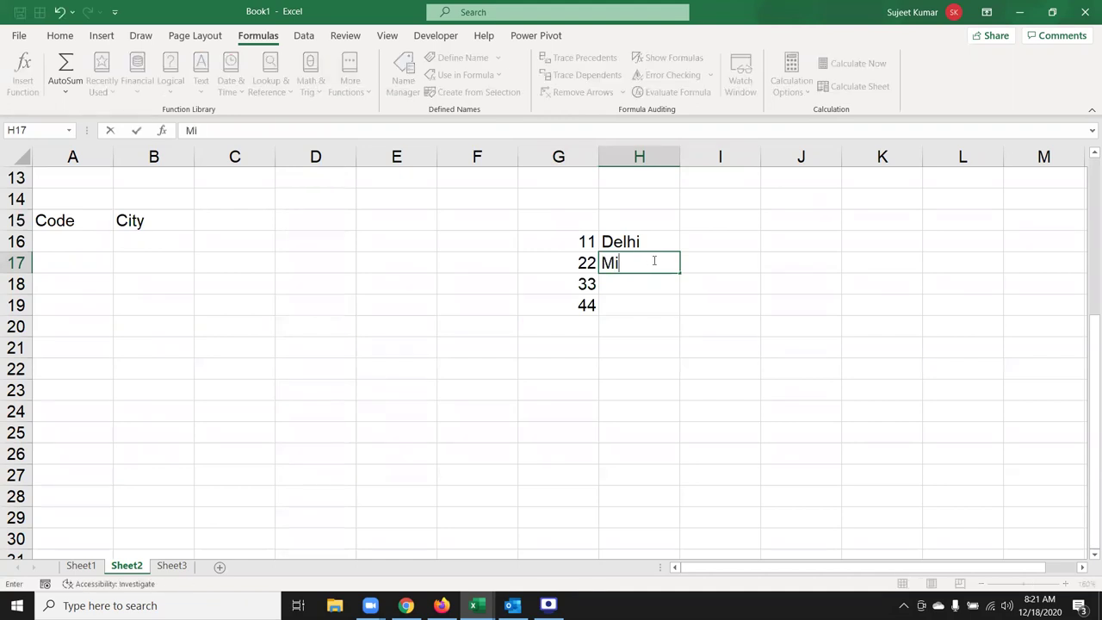
key("BackSpace")
type("u")
type("mbai")
key("ctrl+Return")
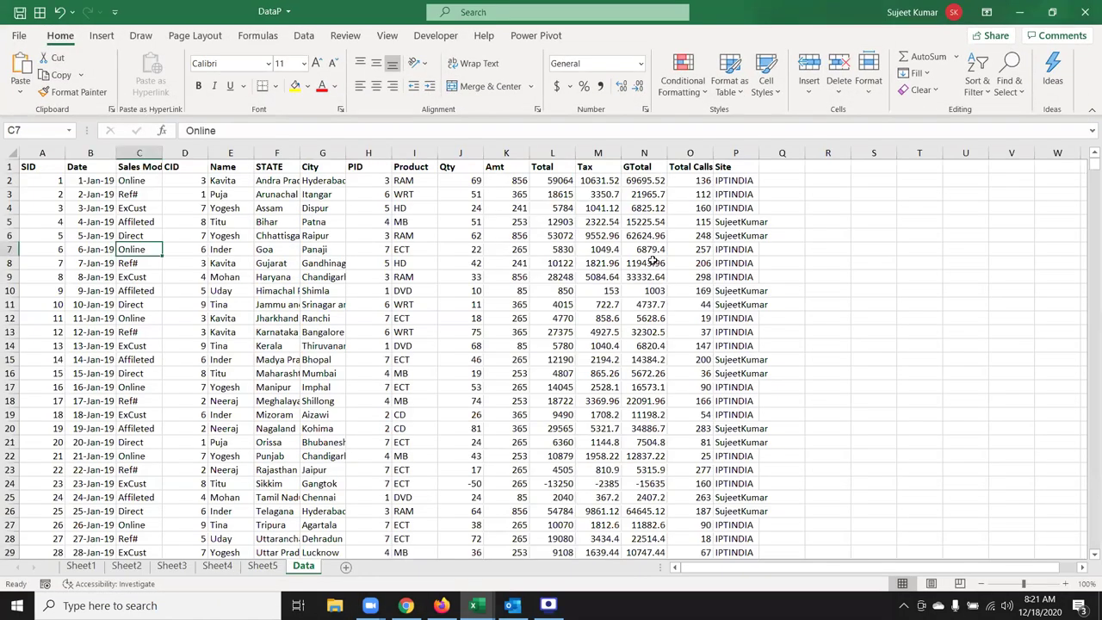
key("Down")
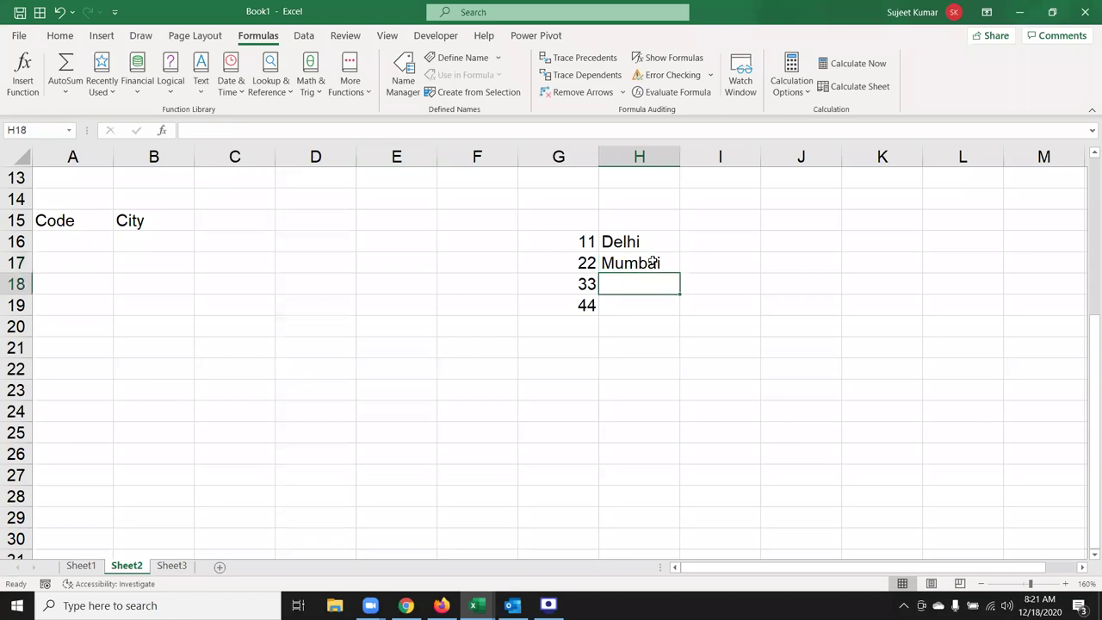
type("Kol")
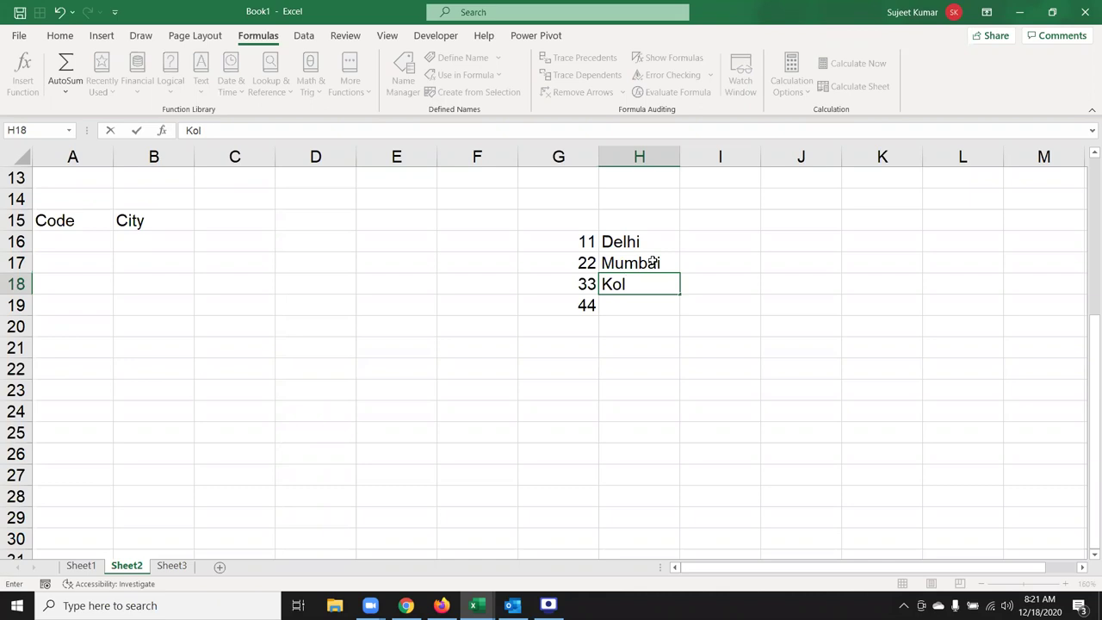
type("cuta")
key("Return")
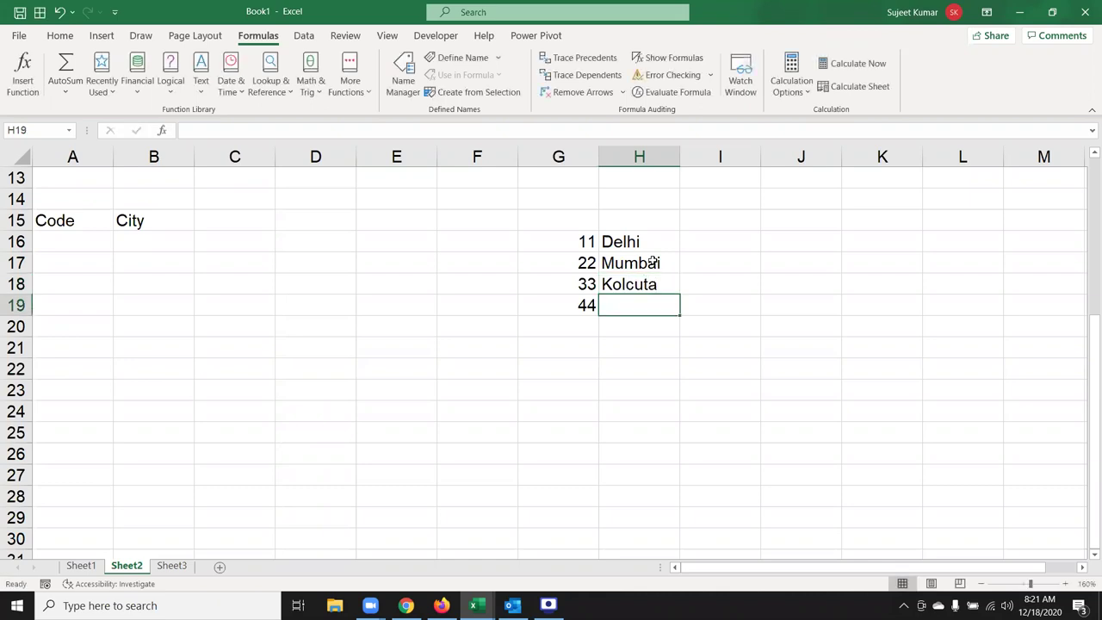
type("Chennai")
key("Return")
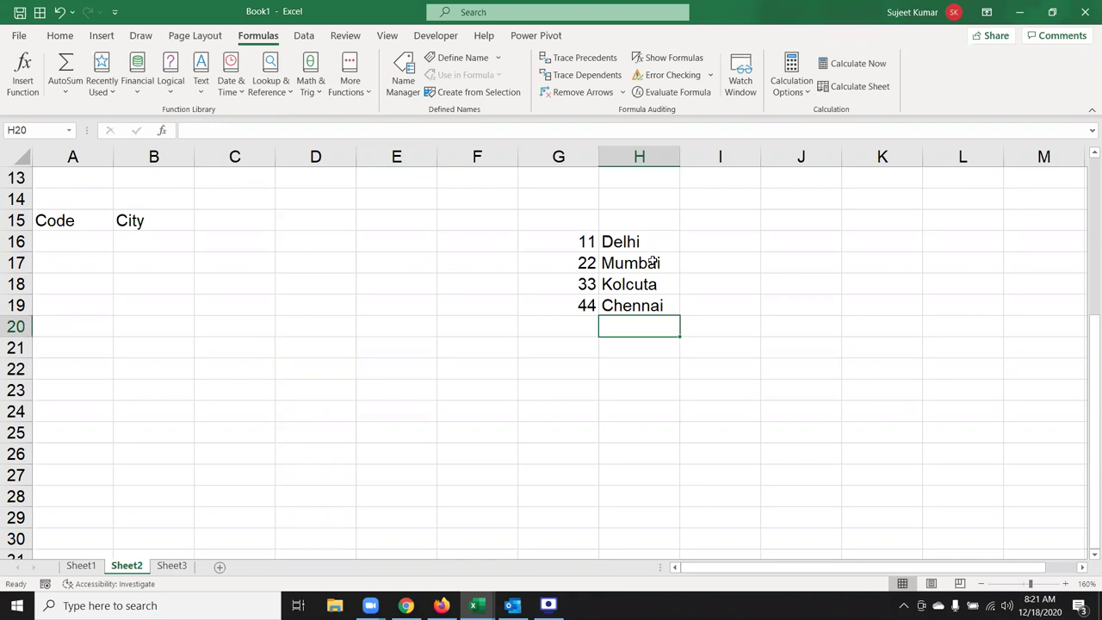
Enter lookup code 11 in cell A16.
left_click(71, 242)
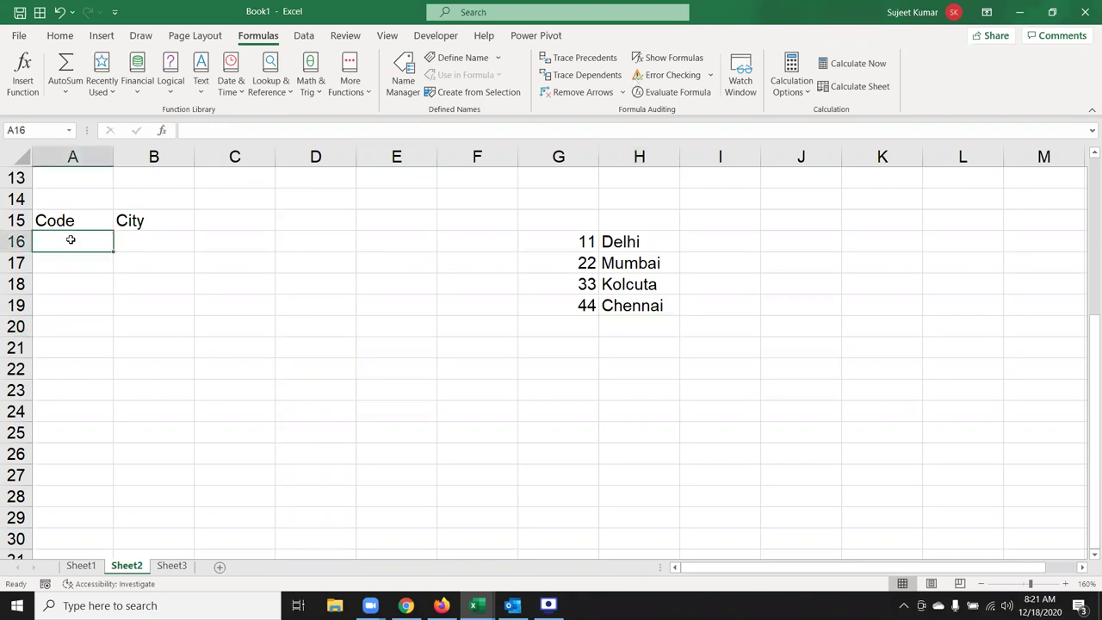
type("11")
key("Tab")
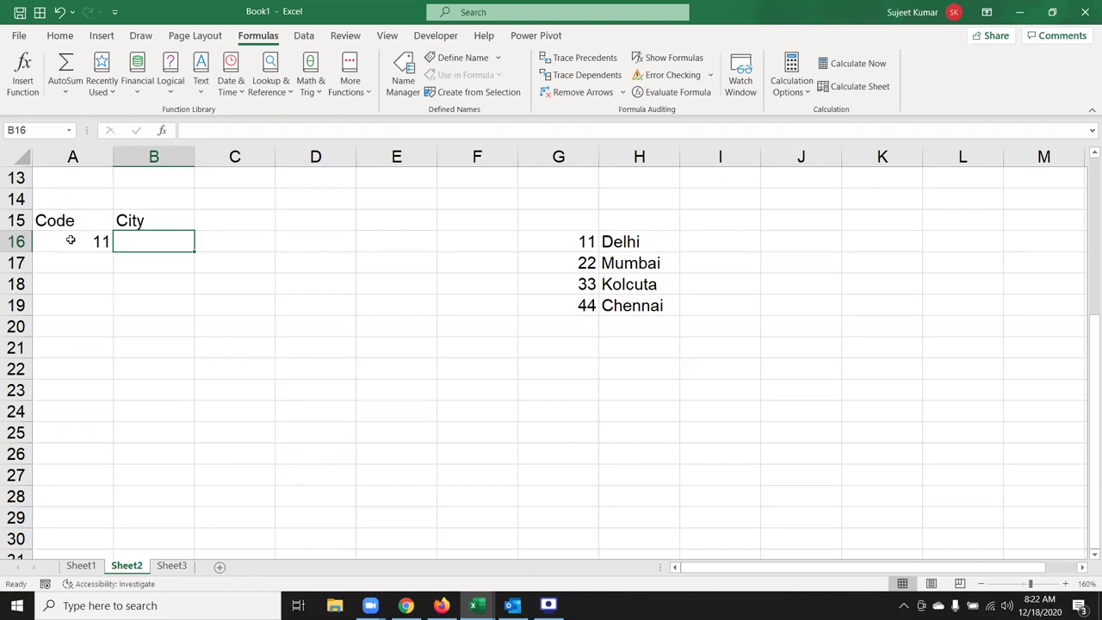
In B16 enter =VLOOKUP(A16,G16:H19,2,0) so it returns Delhi.
type("=vl")
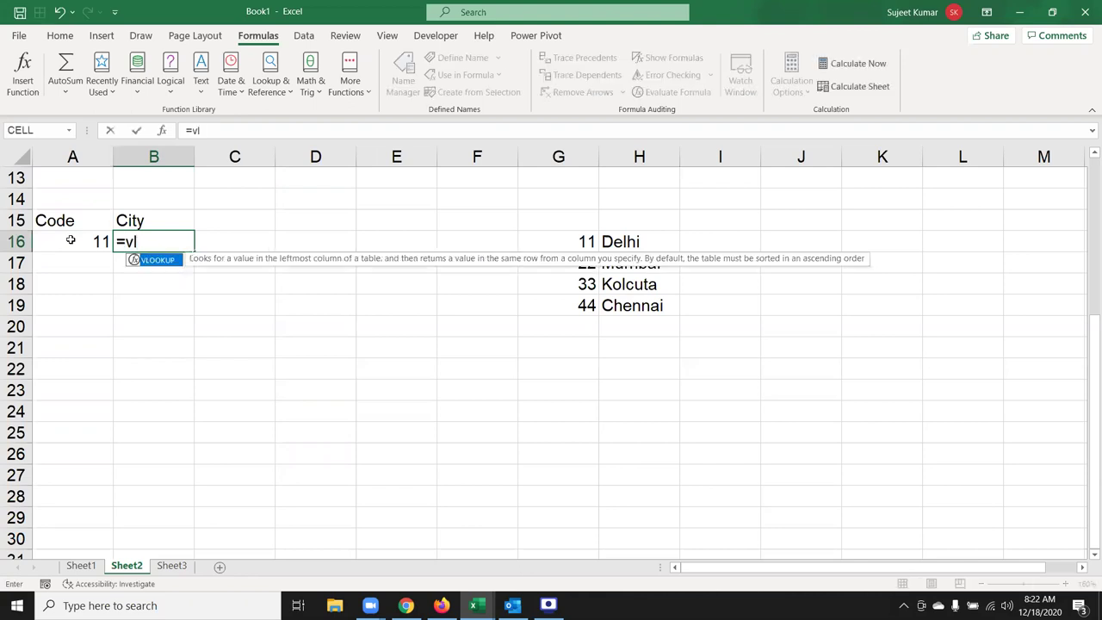
key("Tab")
left_click(71, 239)
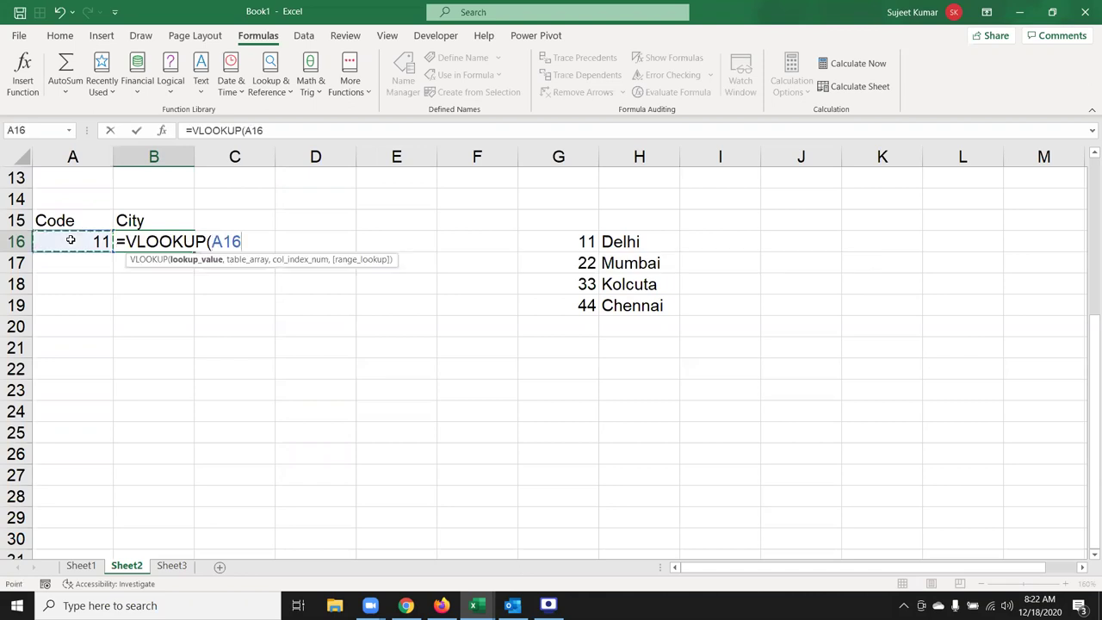
type(",")
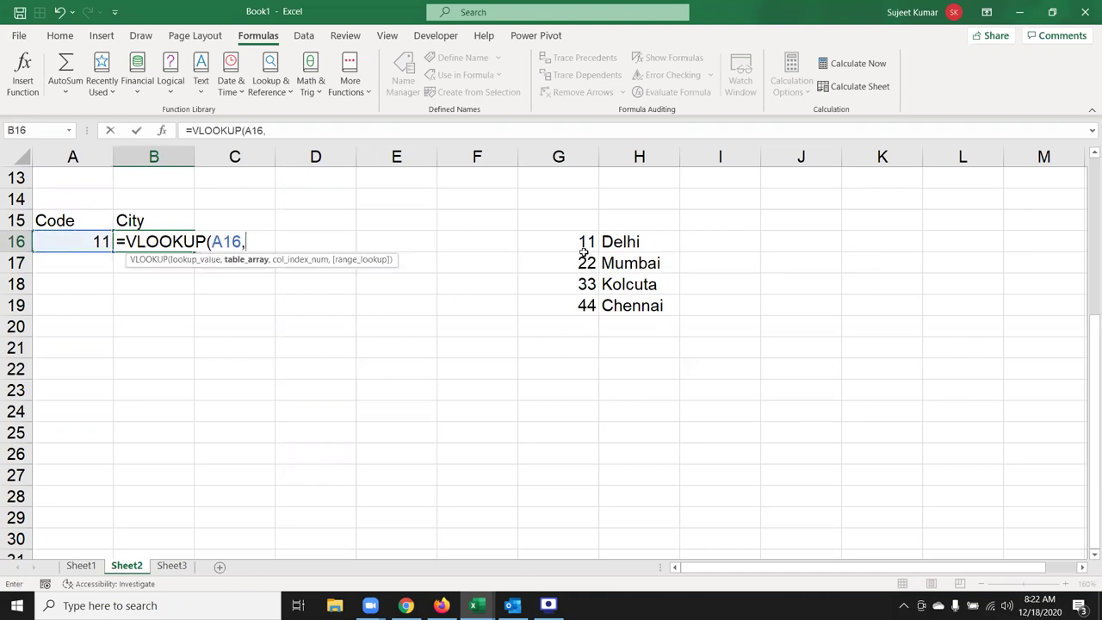
left_click_drag(584, 248, 641, 305)
type(",2,0")
key("Return")
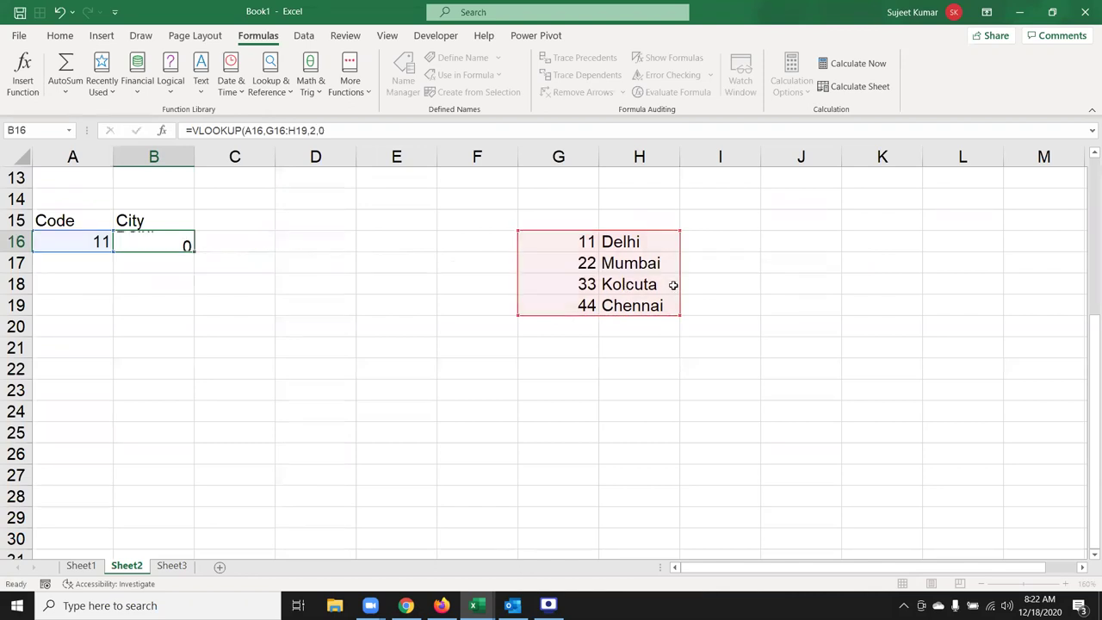
key("Return")
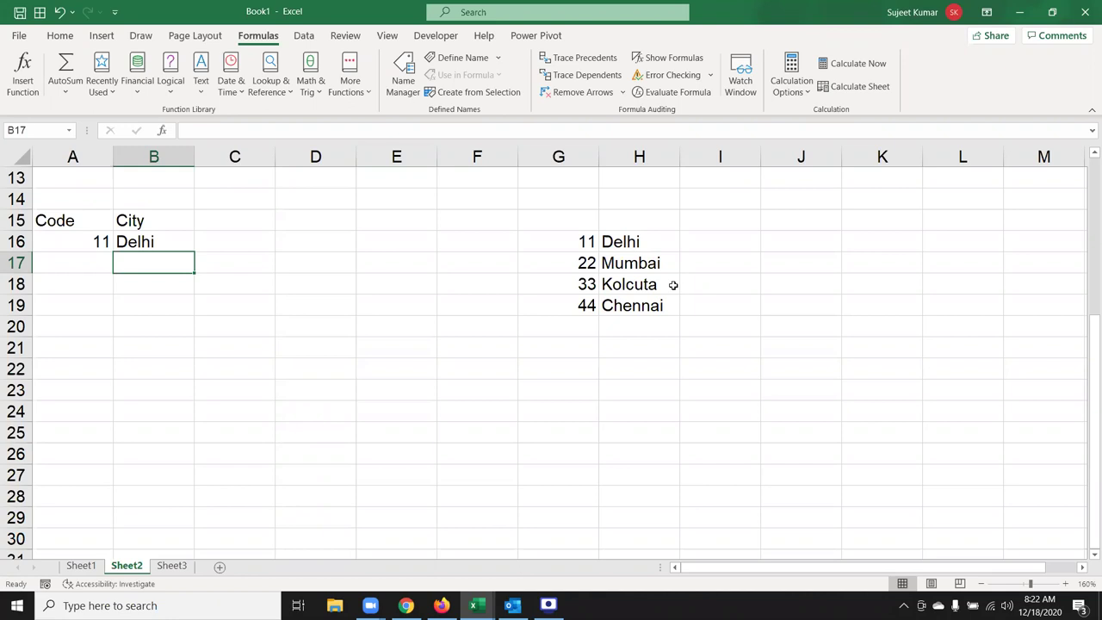
key("Left")
Enter code 22 in A17 under the Code column.
type("22")
key("Return")
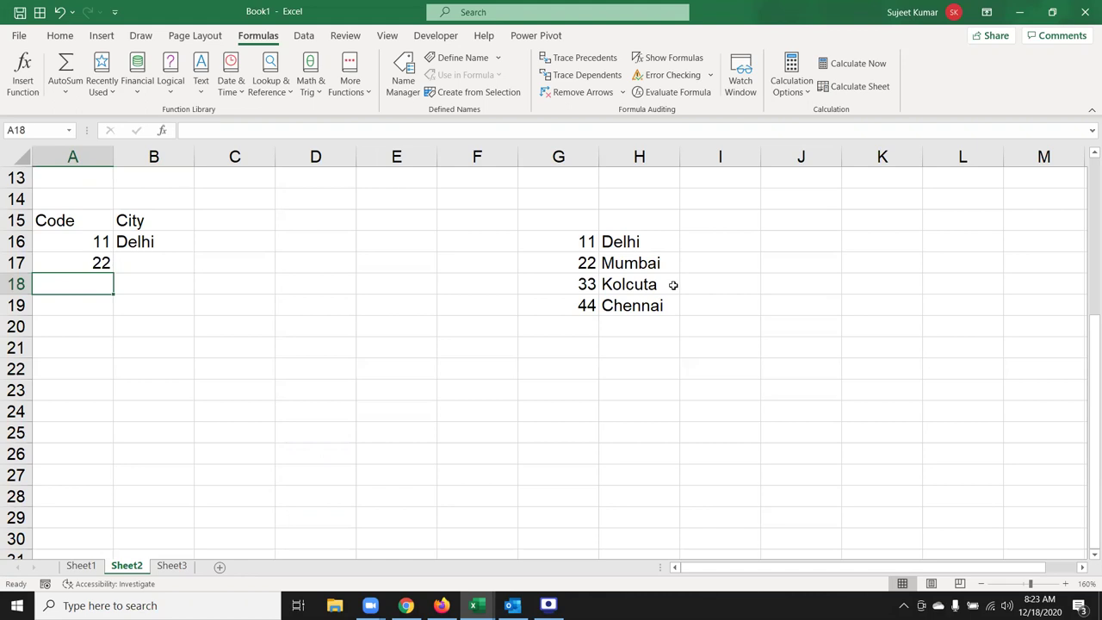
key("Up")
key("Right")
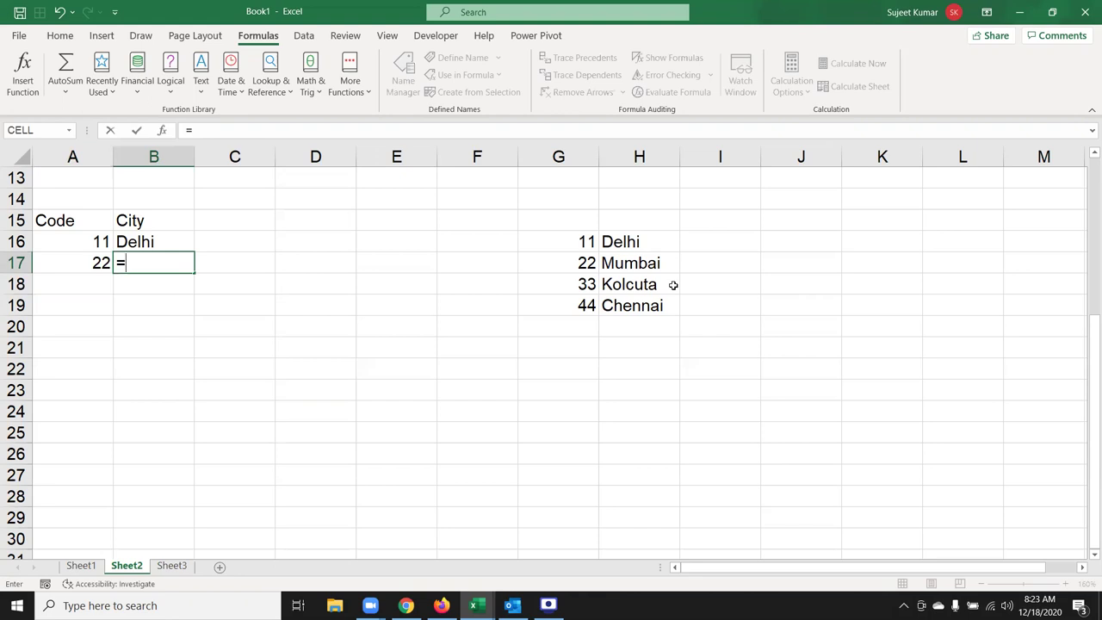
Start a VLOOKUP formula in B17, then discard it so B17 stays empty.
type("if")
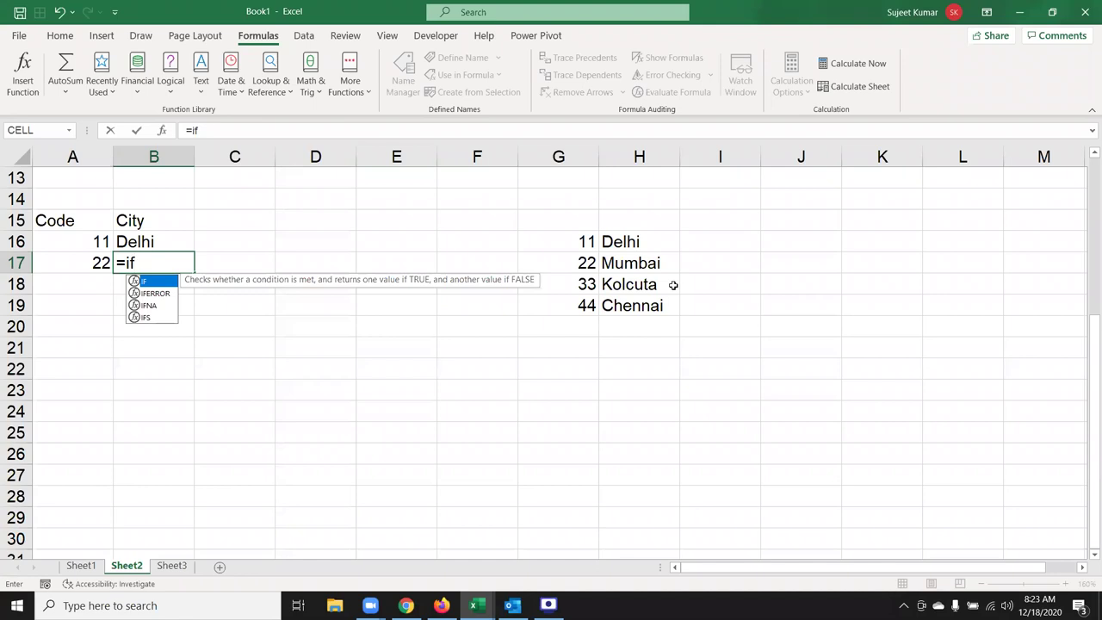
key("Tab")
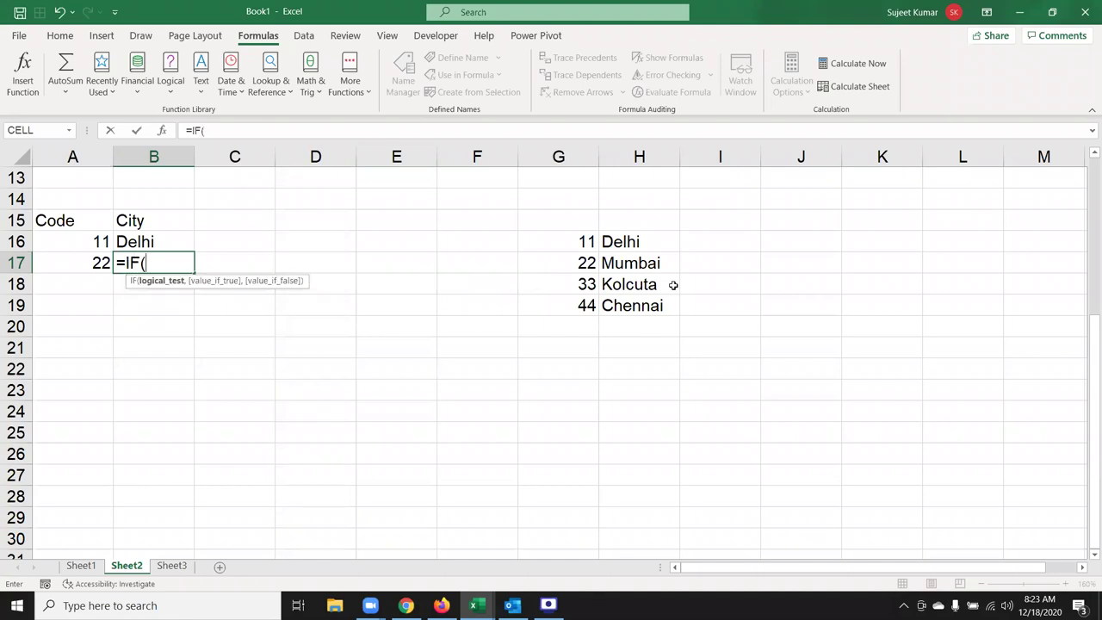
key("BackSpace")
key("BackSpace")
key("BackSpace")
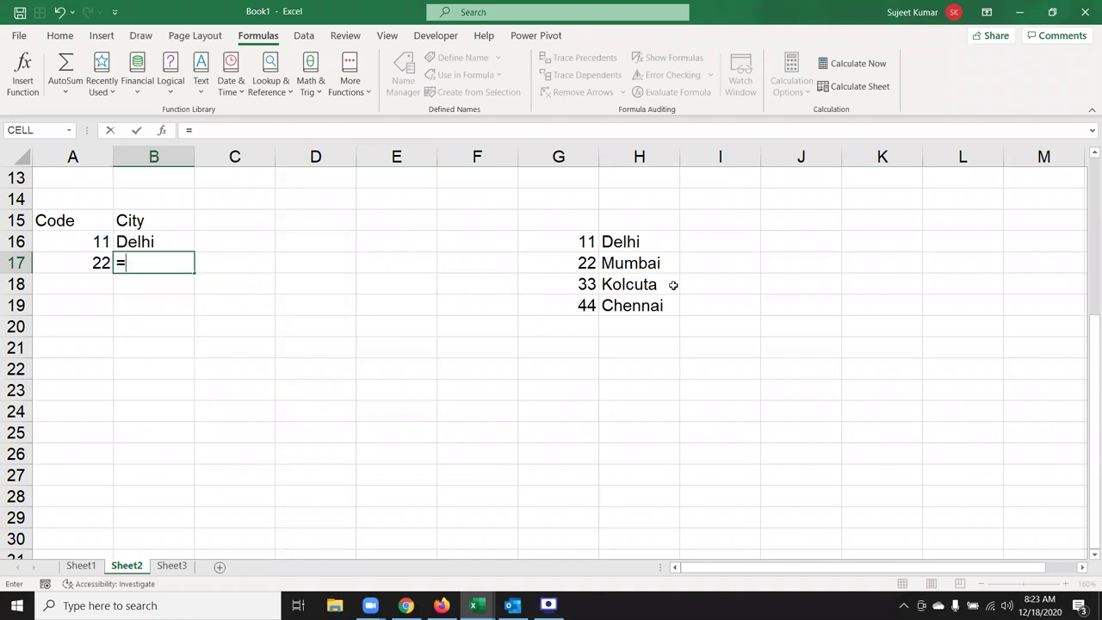
type("vl")
key("Tab")
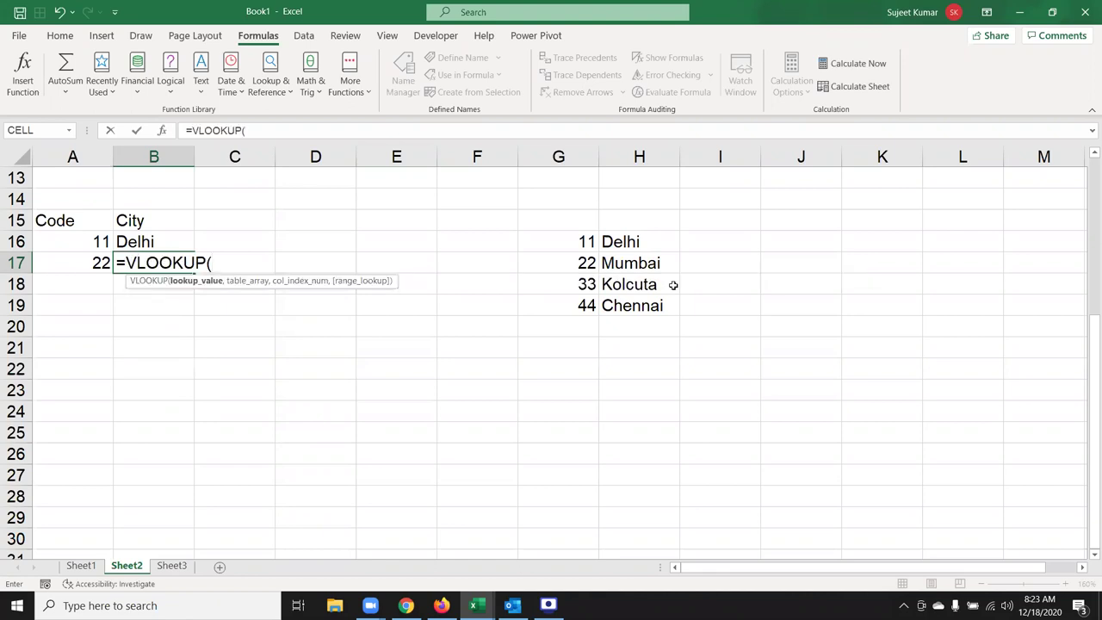
key("Left")
type(",")
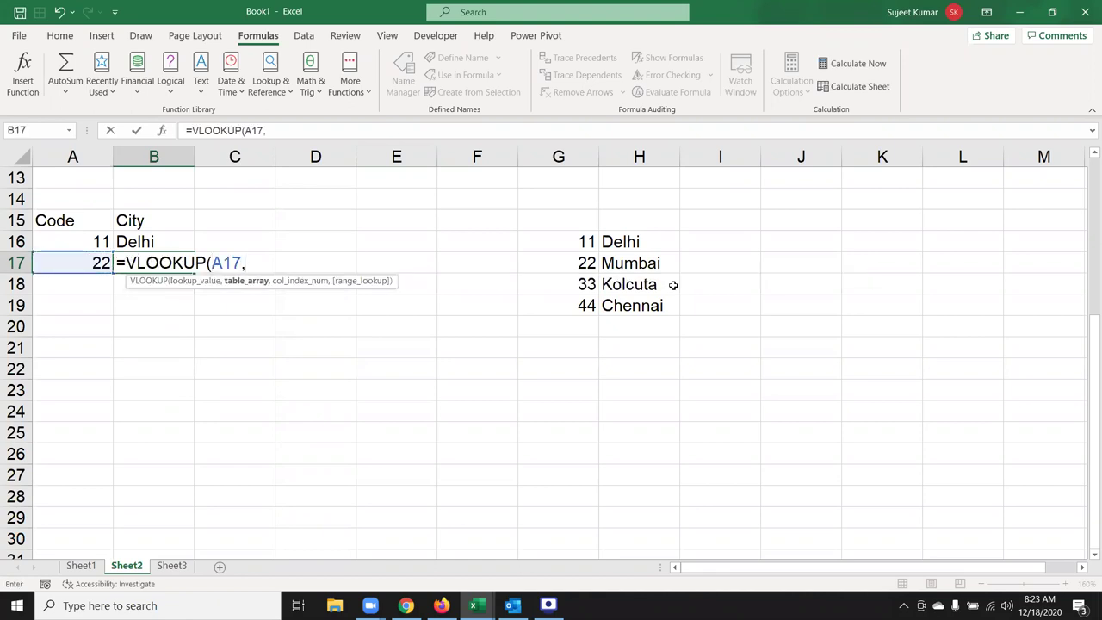
type("{")
type("`")
key("Escape")
Fill D13:H13 with the numbers 1, 2, 3, 4 and 5.
left_click(355, 179)
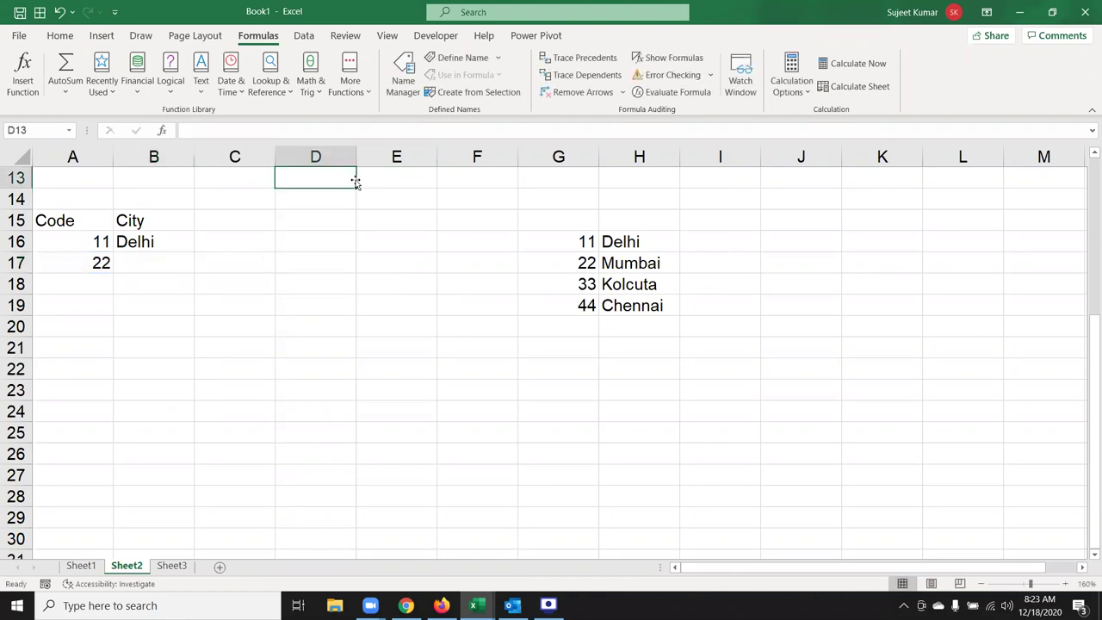
type("1")
key("Tab")
type("2")
key("Tab")
type("3")
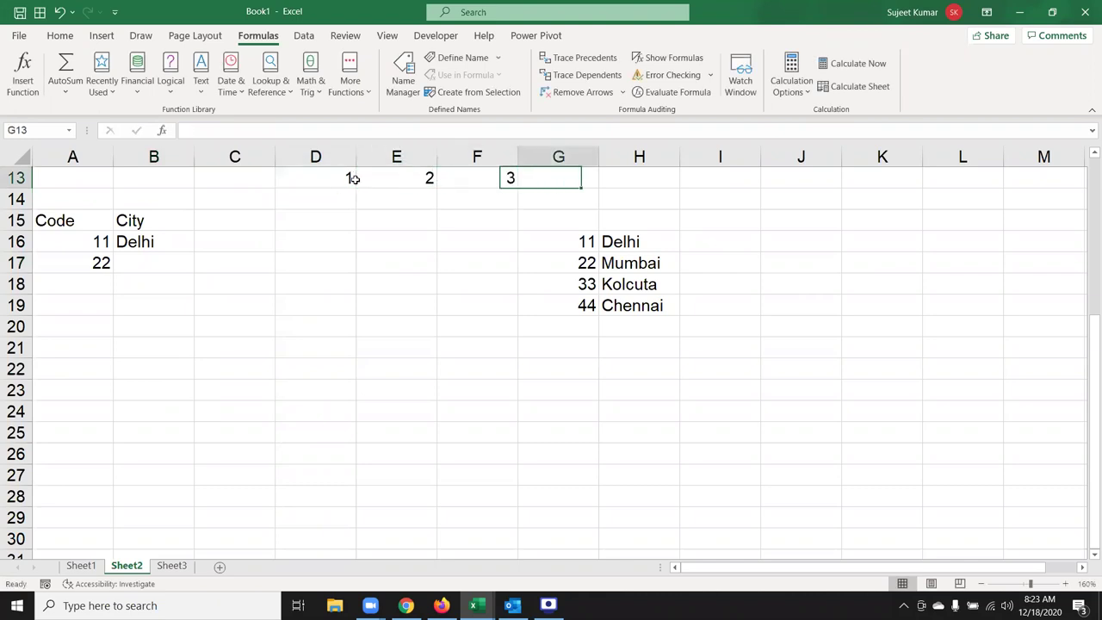
key("Tab")
type("4")
key("Tab")
type("5")
Enter ={1,2,3,4,5;6,7,8,9,10} in D14 so it spills into D14:H15.
left_click_drag(333, 185, 334, 197)
left_click(334, 197)
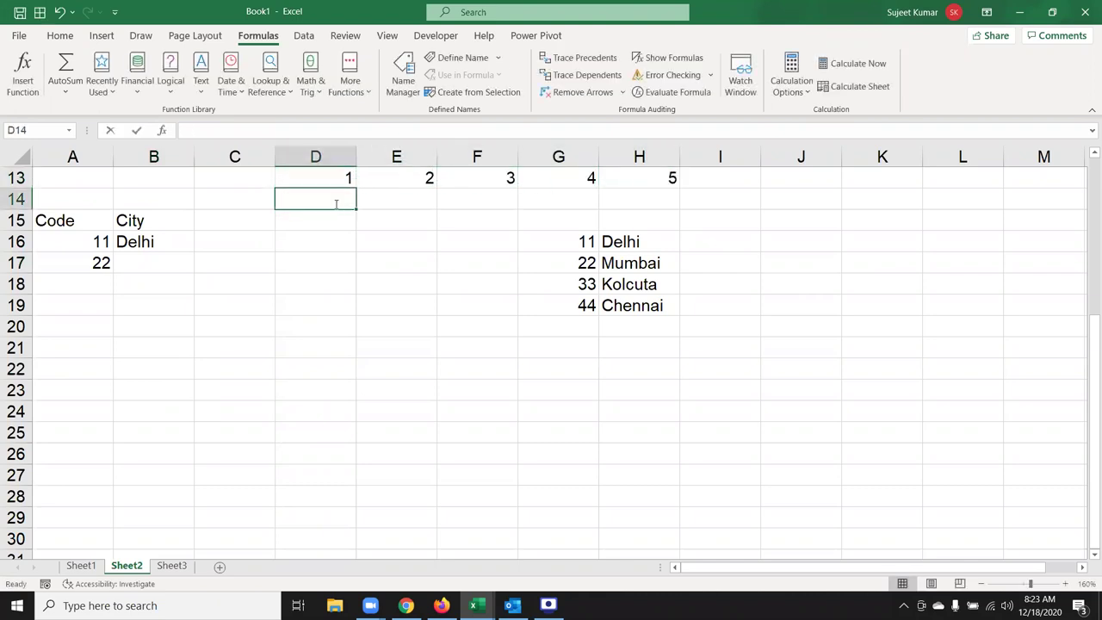
type("=")
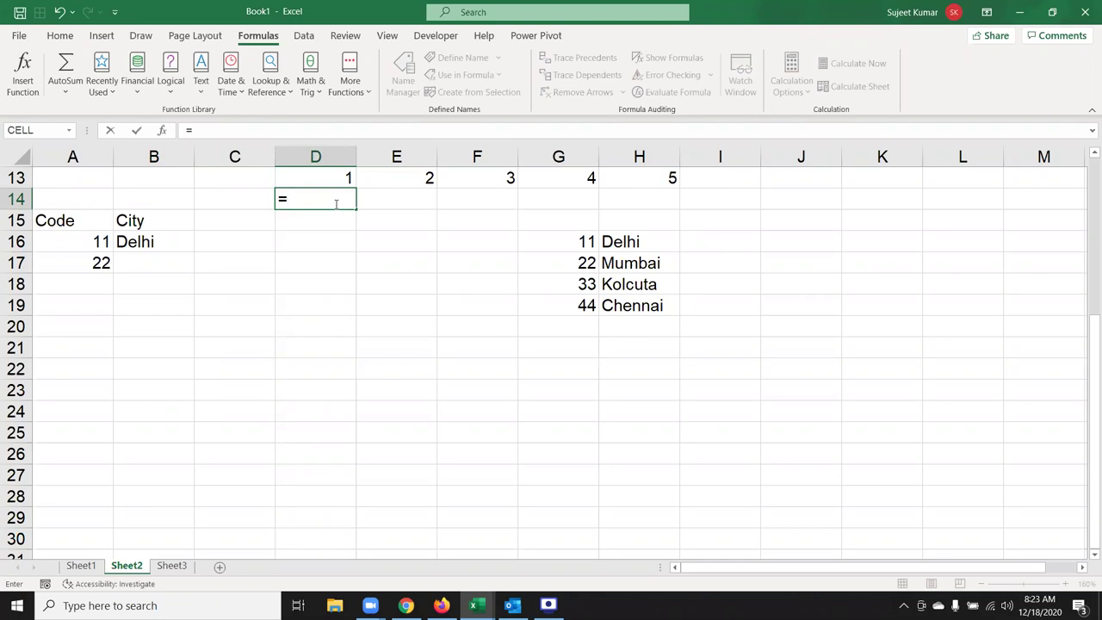
type("{1,2,3,4,5")
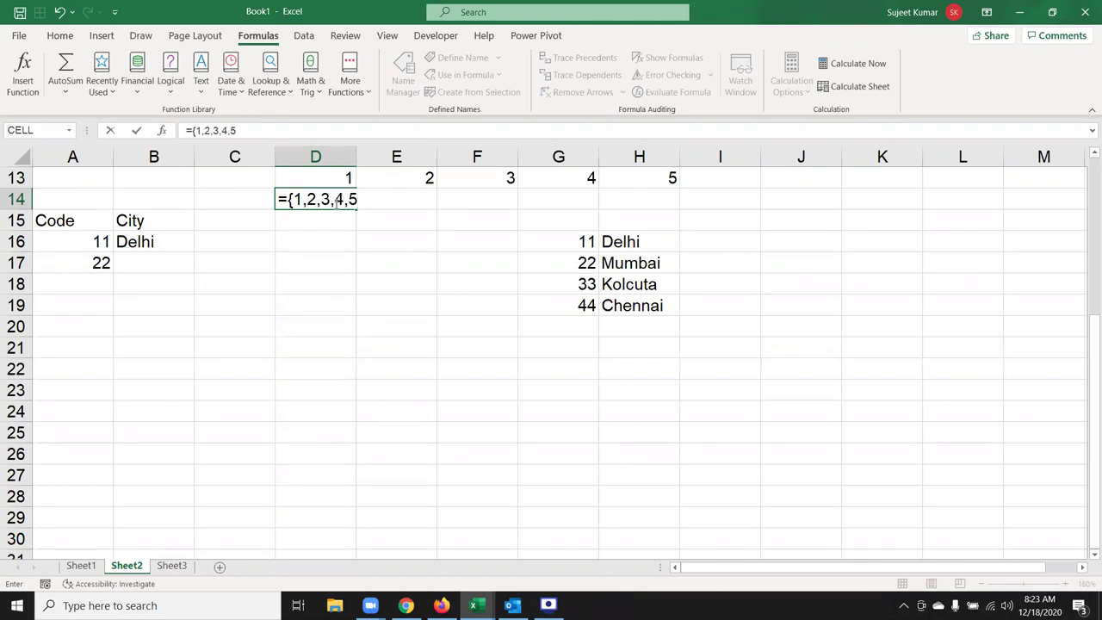
type(";6,7,8,9,10}")
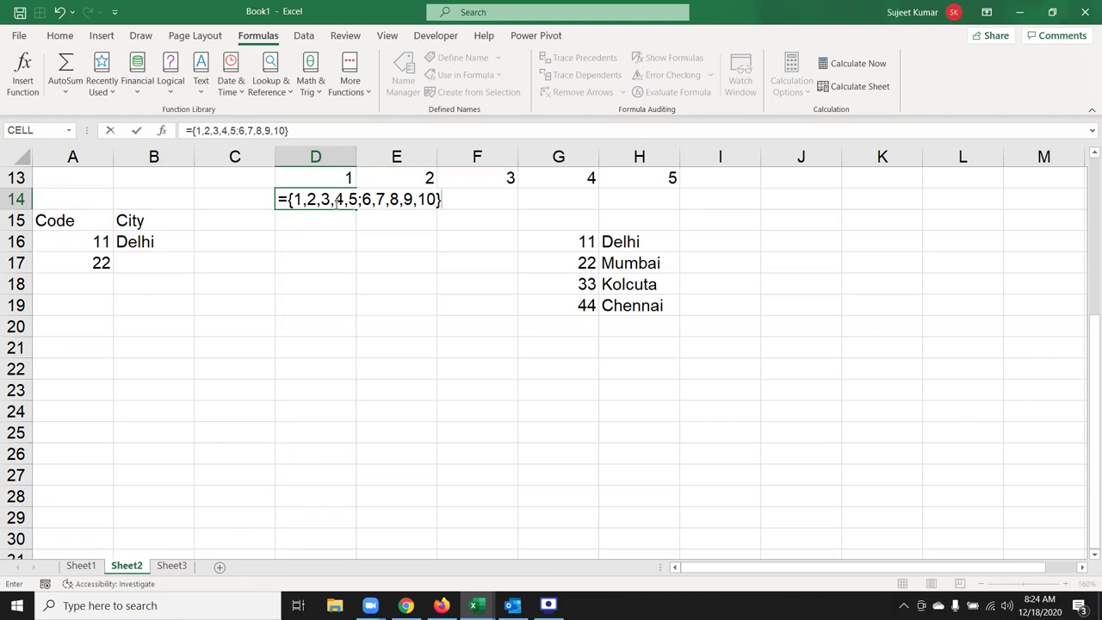
key("Return")
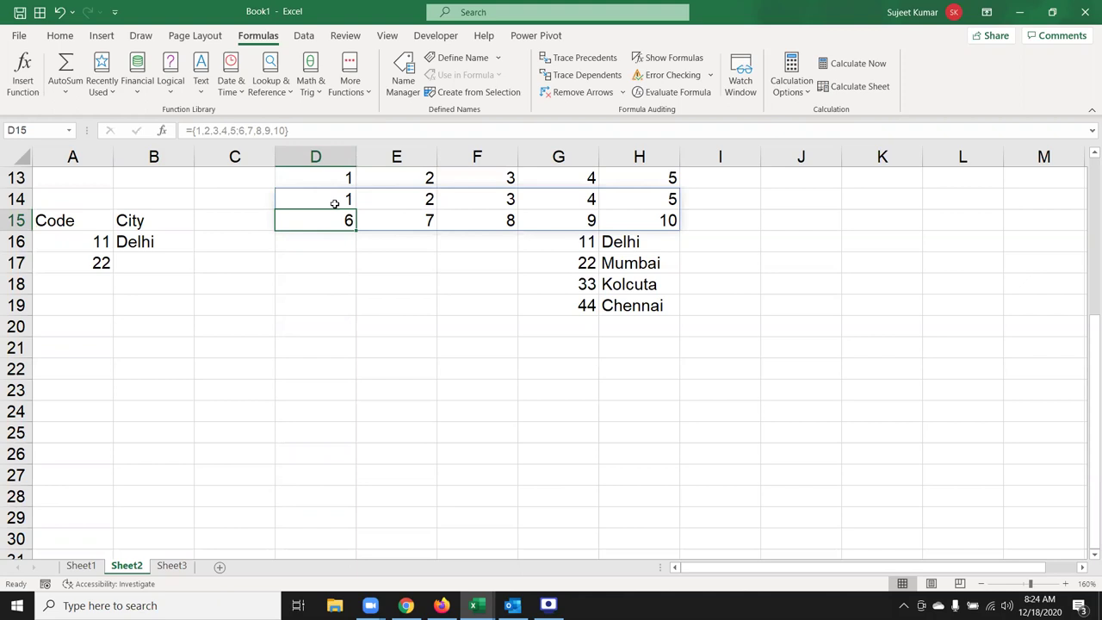
In B17 enter =VLOOKUP(A17,{11,"Delhi";22,"Mumbai";33,"Kolcuta"},2,0).
left_click(156, 265)
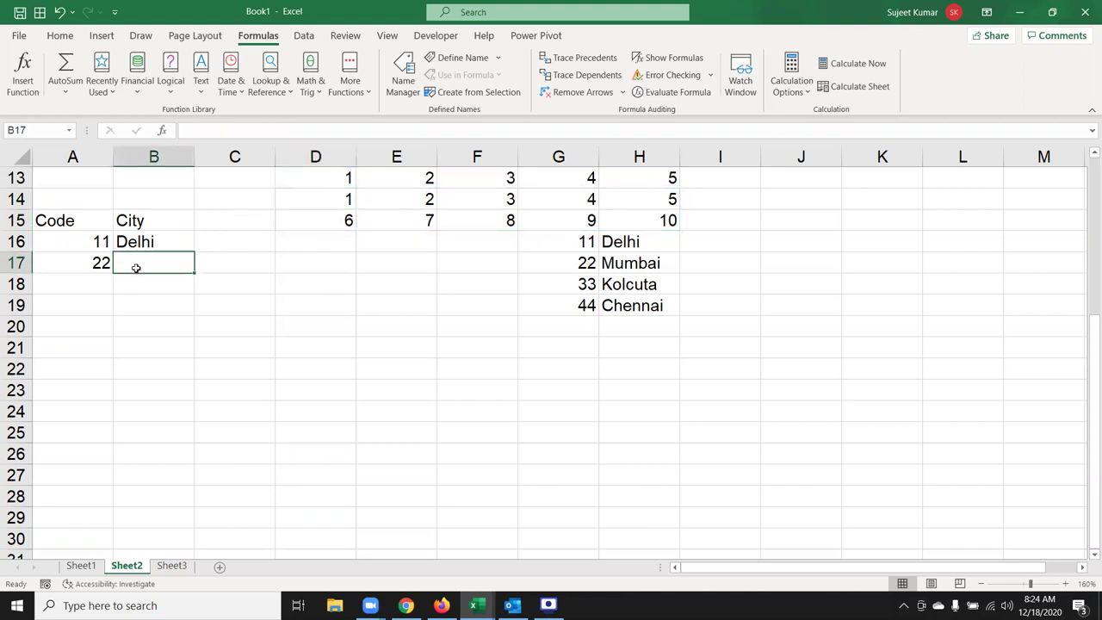
type("=vl")
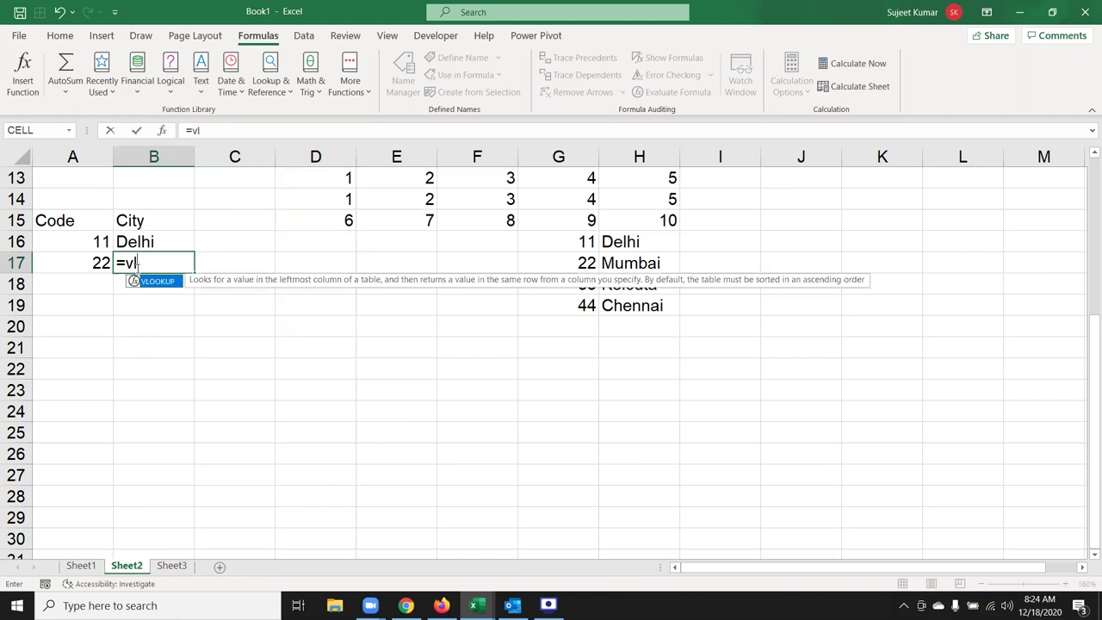
key("Tab")
key("Left")
type(",{")
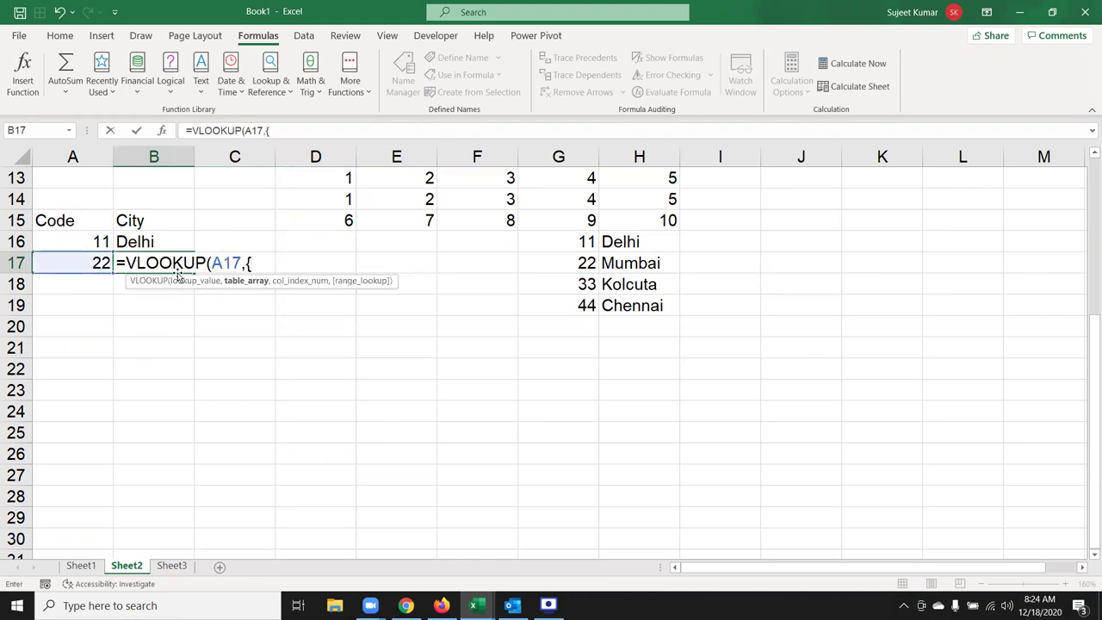
type("1")
type("1,\"Delhi\";22")
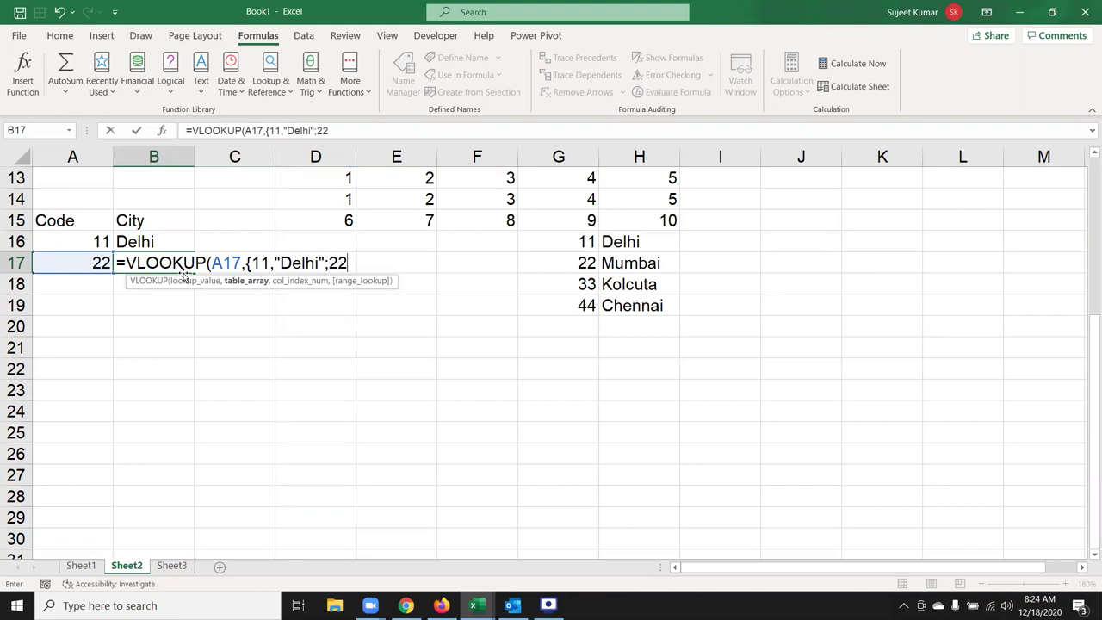
type(",\"Mumbai\"")
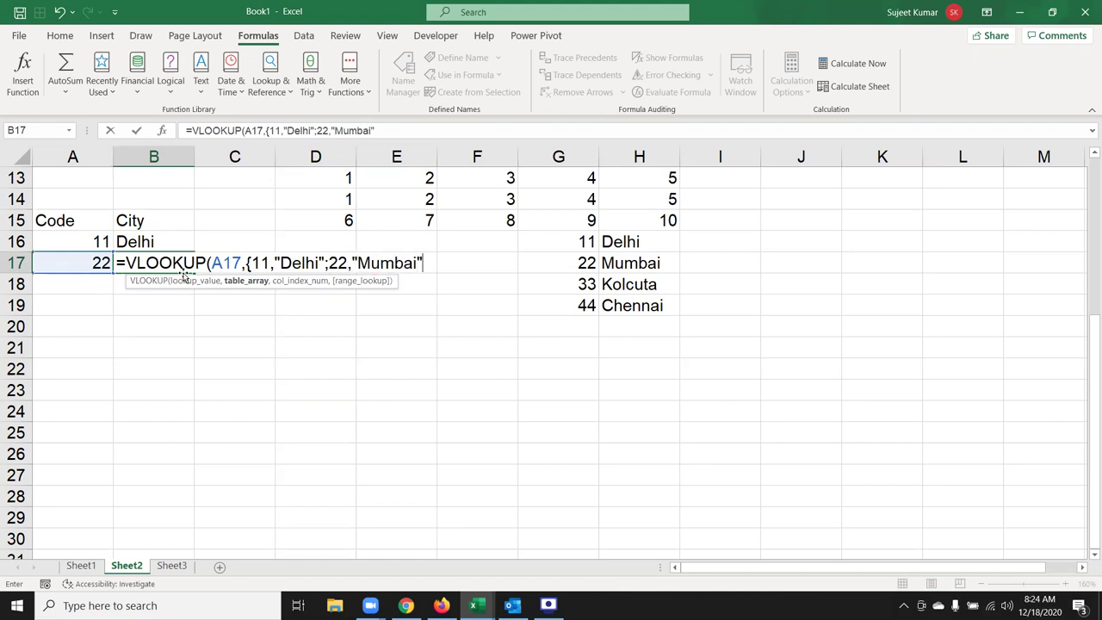
type(";")
type("33")
type(",")
type("\"")
type("K")
type("olcuta")
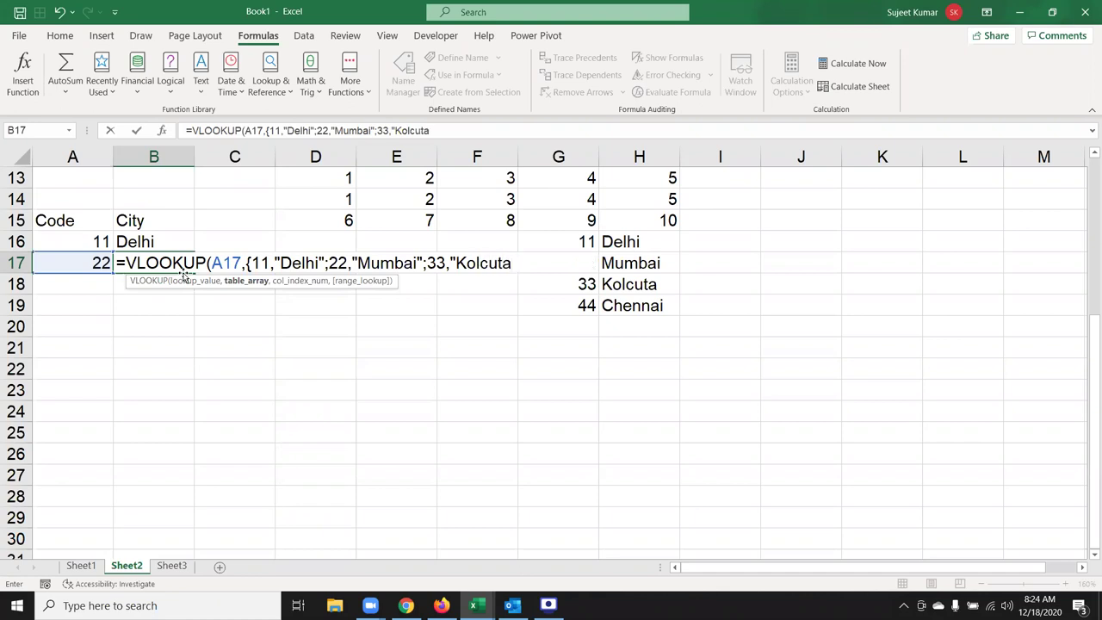
type("\"},2")
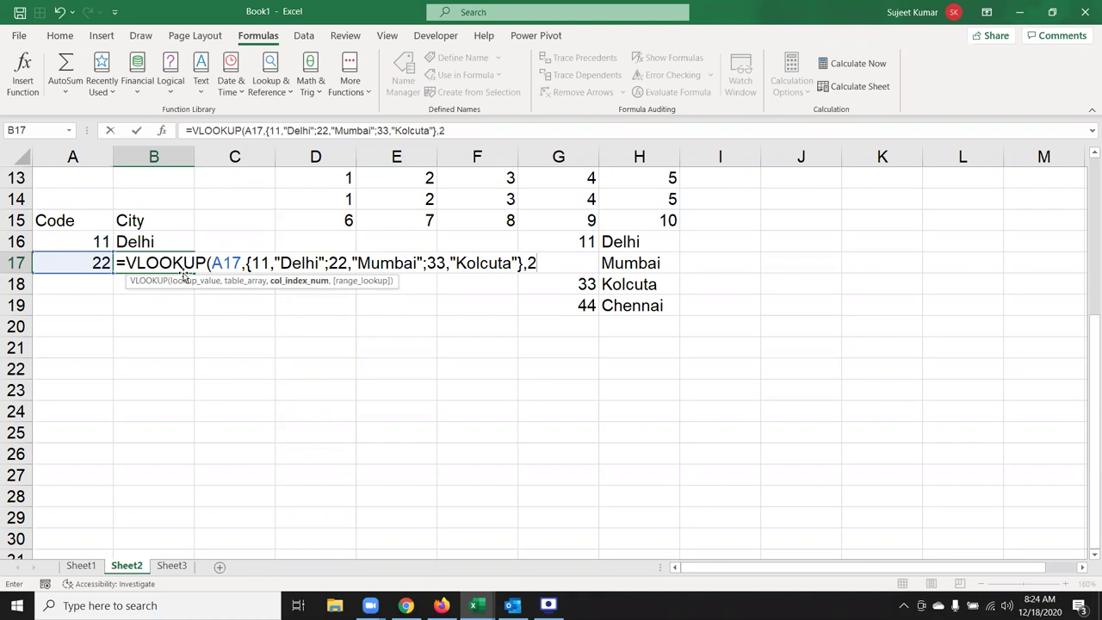
type(",0")
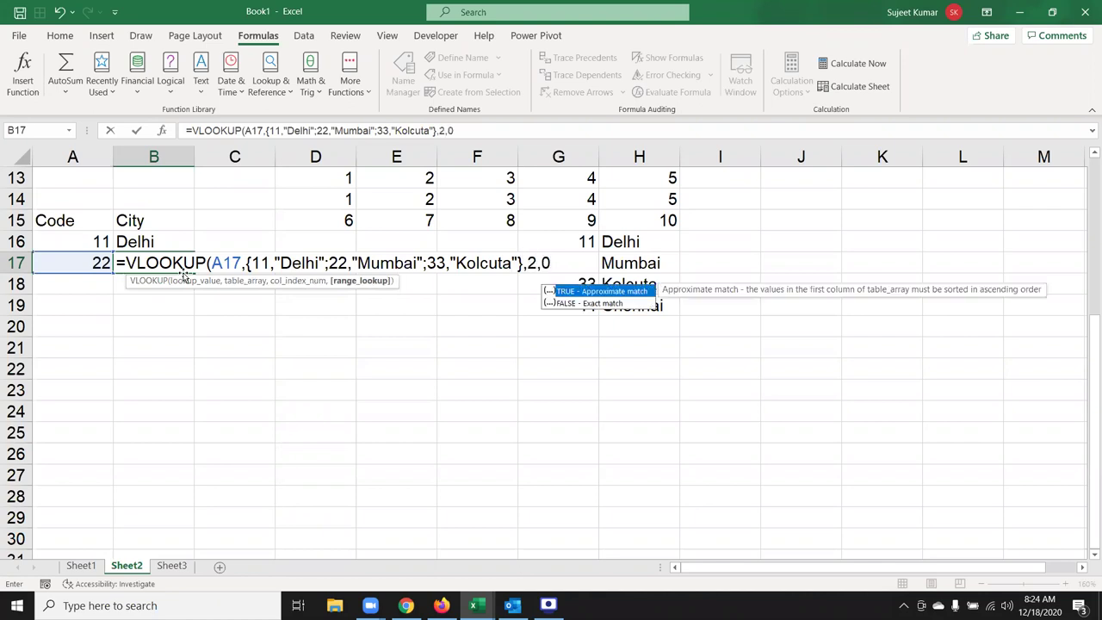
type(")")
key("Return")
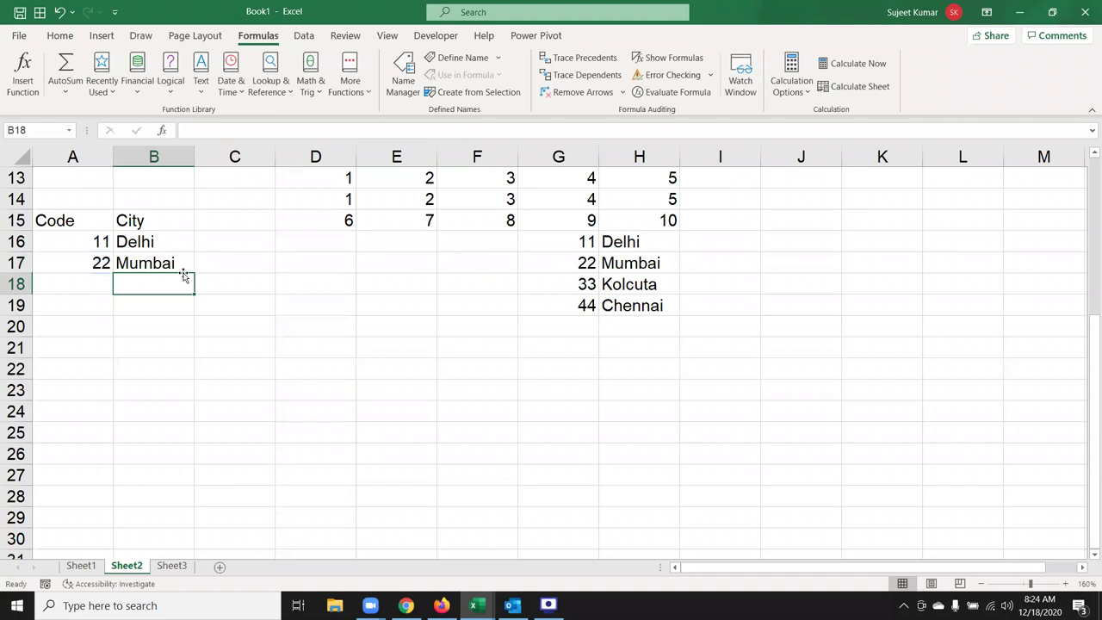
Test the lookup by changing A17 to 11, then 33, so B17 shows Kolcuta.
key("Up")
key("Left")
type("11")
key("Return")
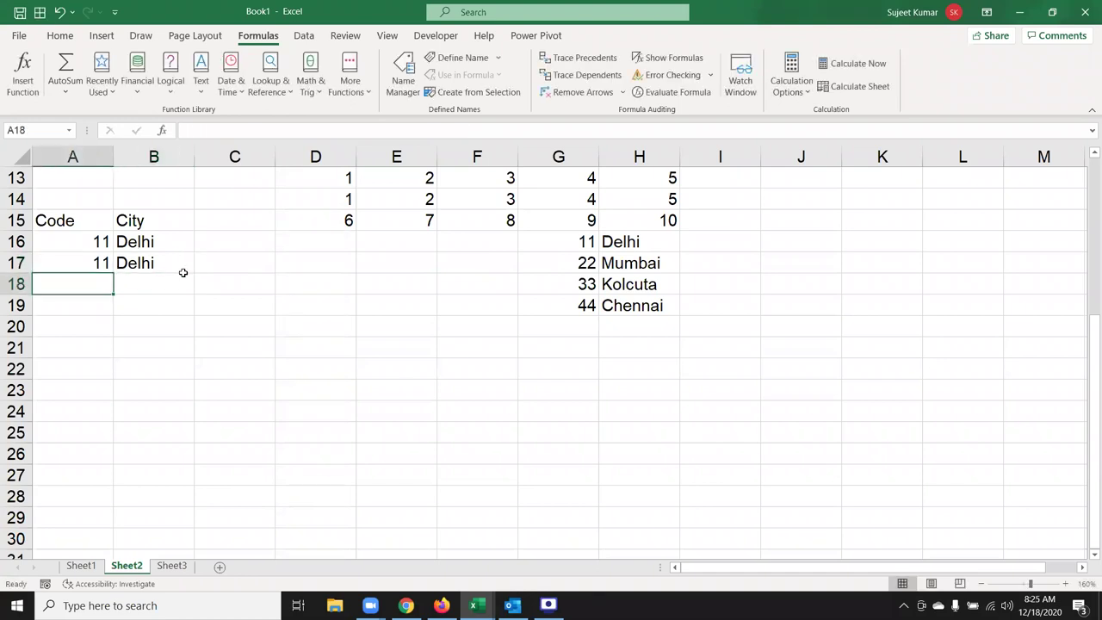
key("Up")
type("33")
key("Return")
key("Up")
left_click(184, 271)
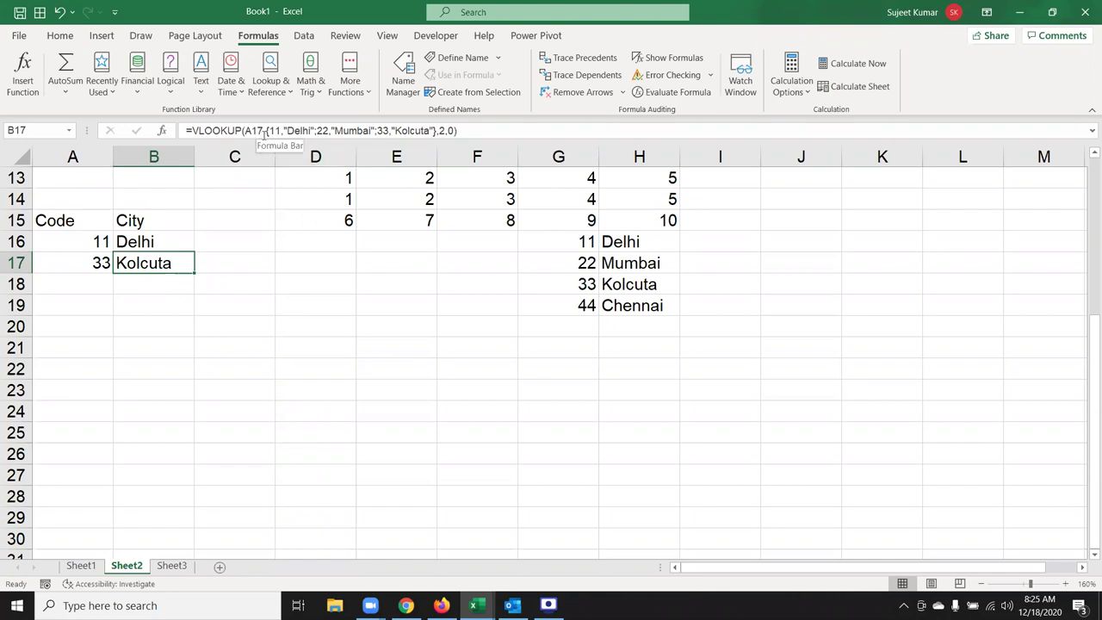
Define the name Data referring to ={11,"Delhi";22,"Mumbai";33,"Kolcuta"}.
left_click_drag(265, 131, 437, 134)
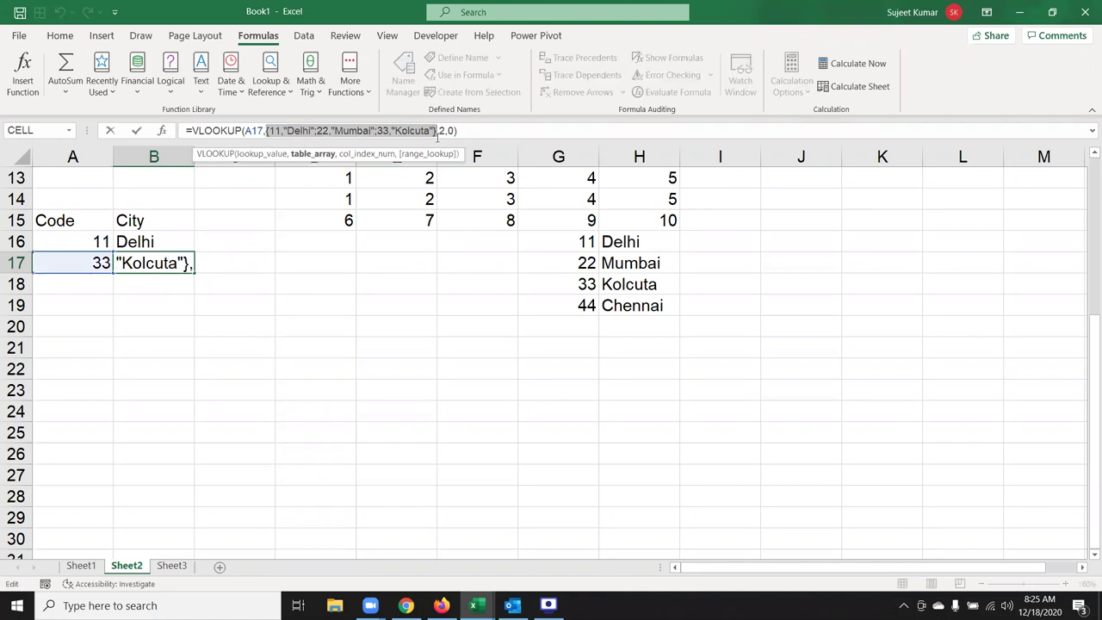
key("Escape")
left_click(301, 299)
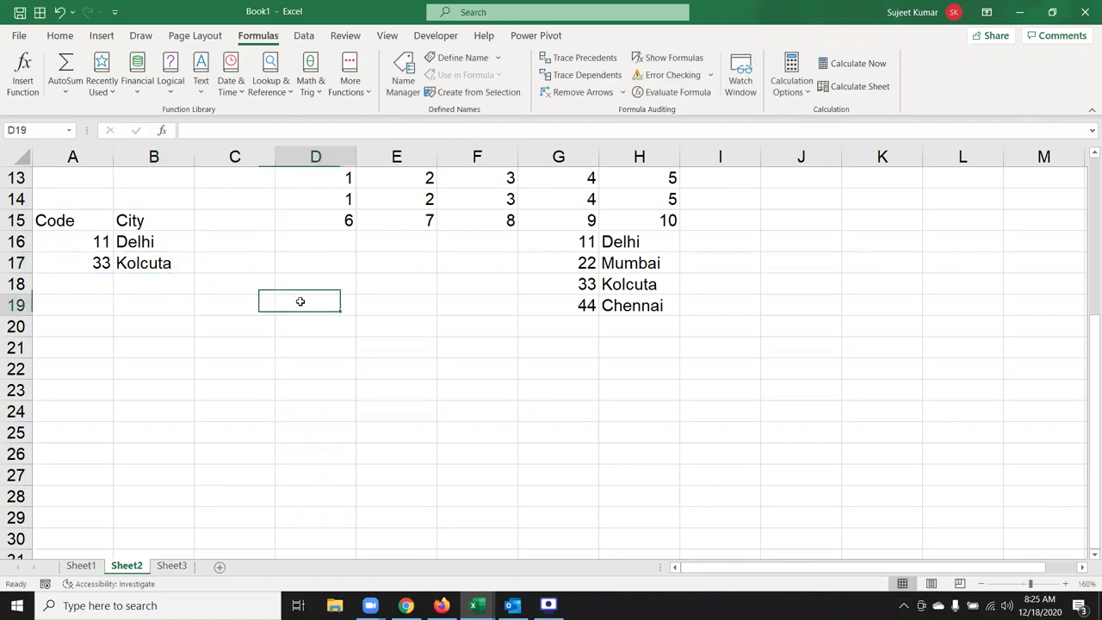
left_click(459, 58)
type("Data")
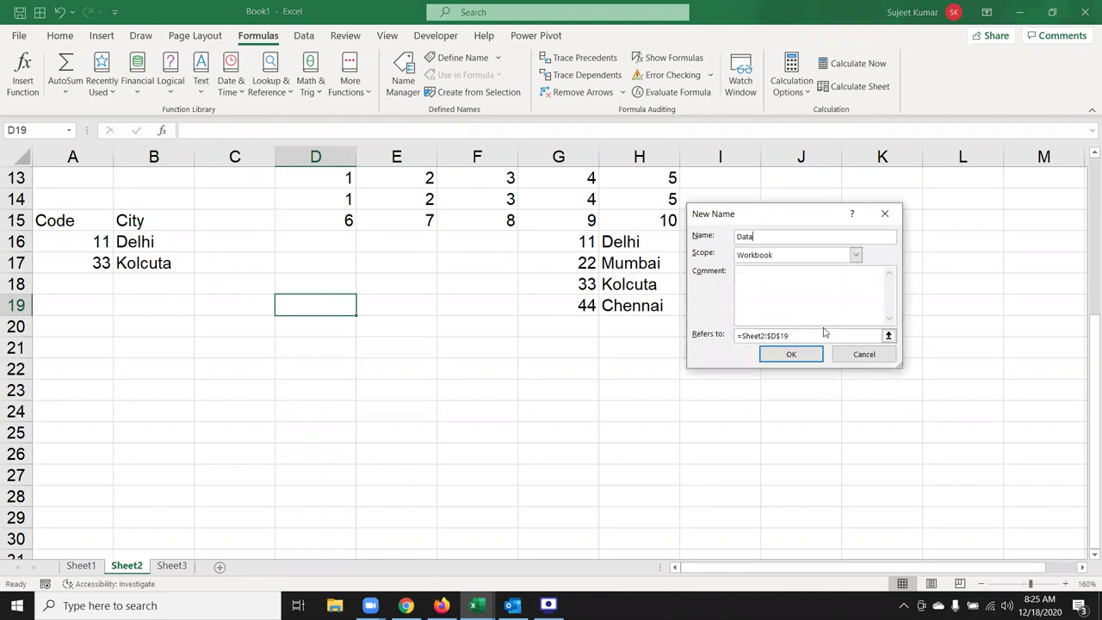
left_click(818, 335)
type("={11,\"Delhi\";22,\"Mumbai\";33,\"Kolcuta\"}")
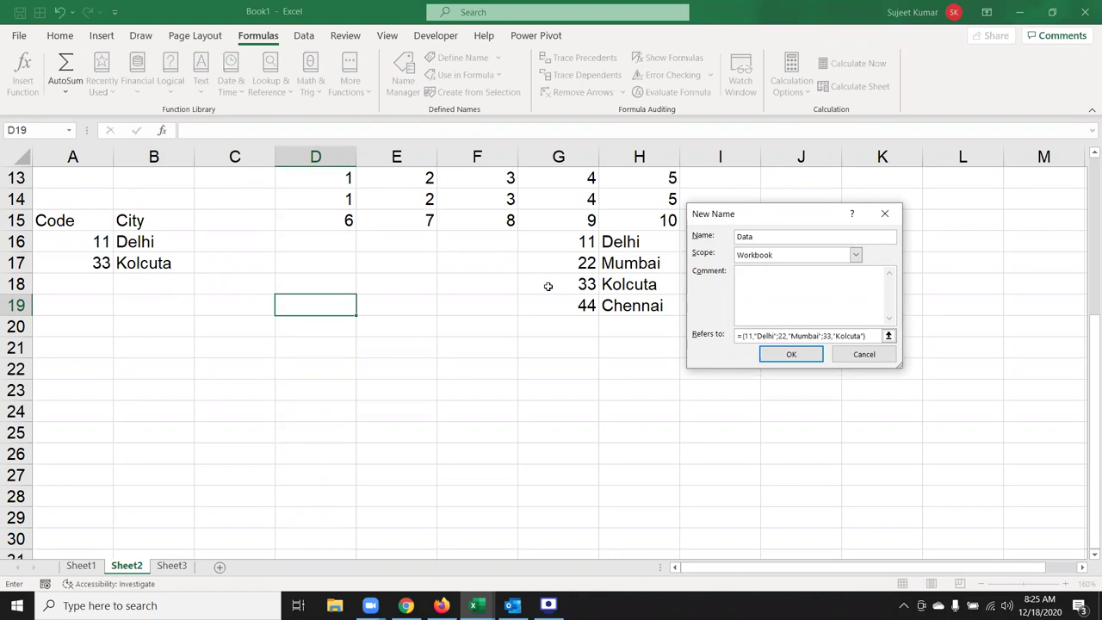
left_click(786, 356)
Enter code 11 in cell A18.
left_click(99, 281)
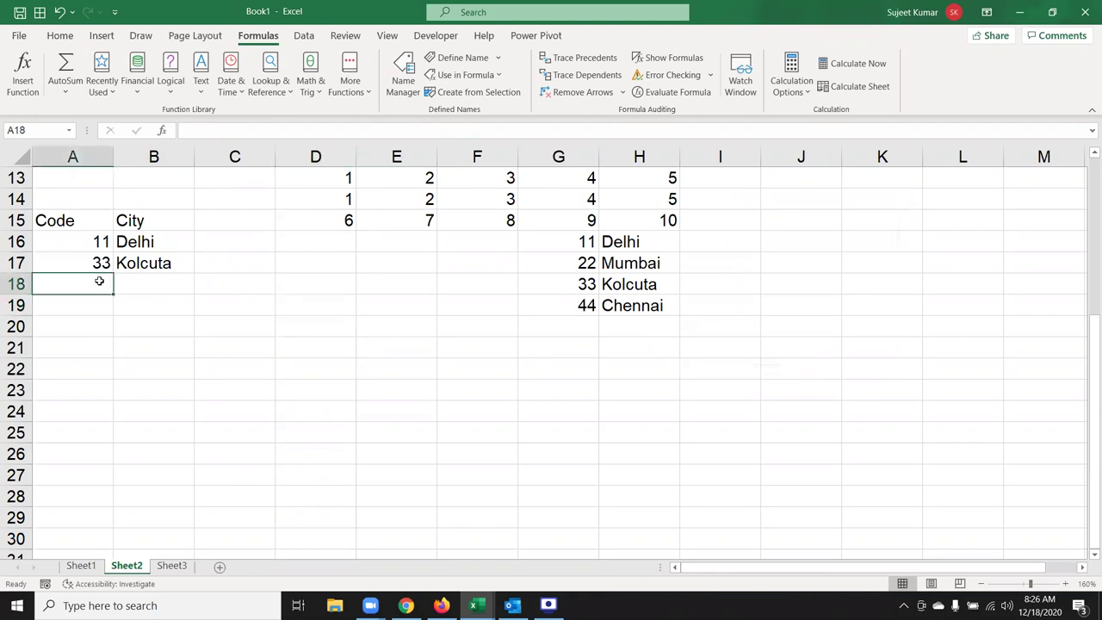
type("11")
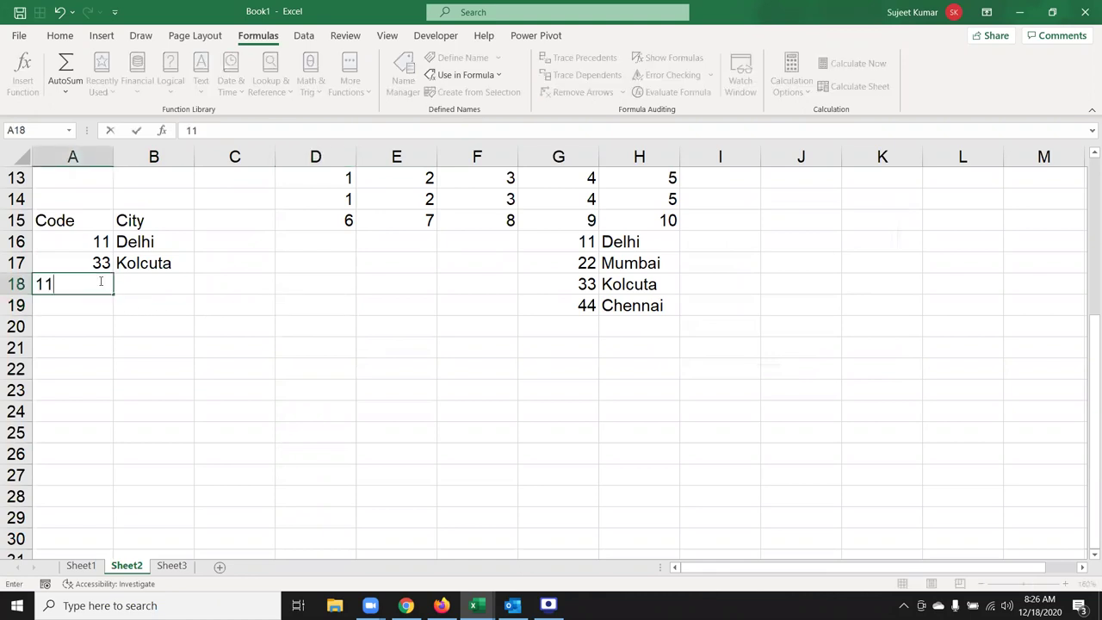
key("Tab")
In B18 enter =VLOOKUP(A18,Data,2,0) so it returns Delhi.
type("=vl")
key("Tab")
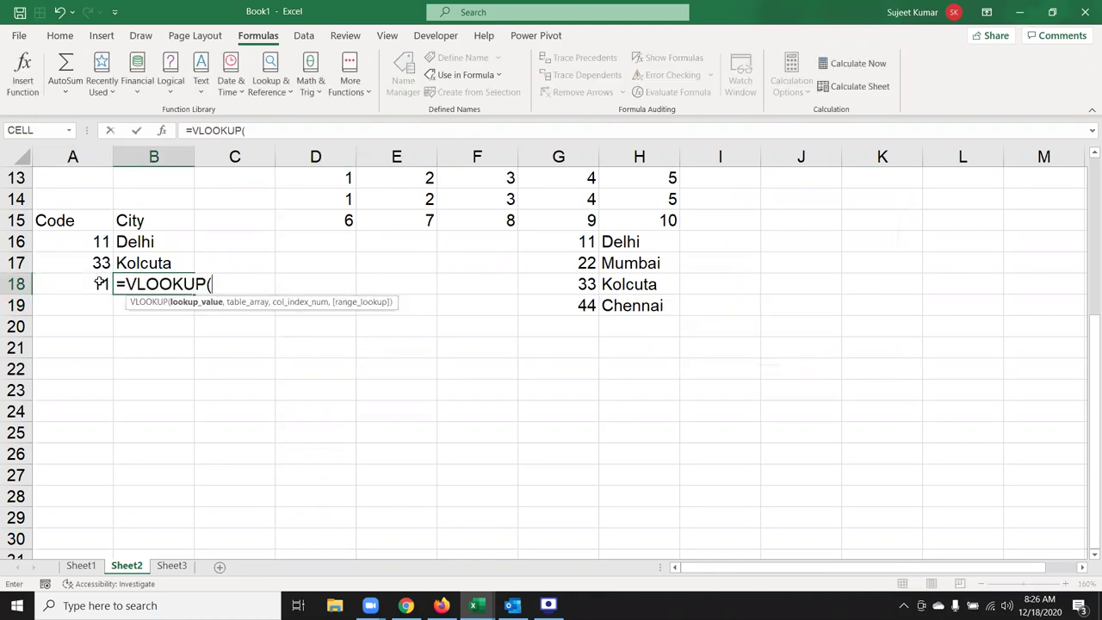
left_click(99, 283)
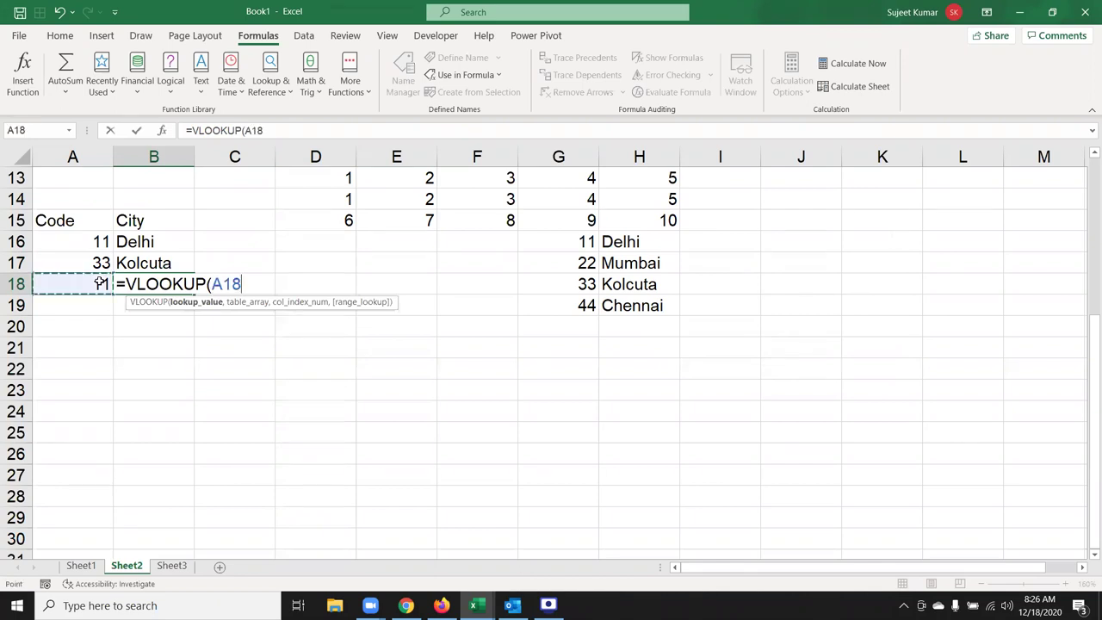
type(",da")
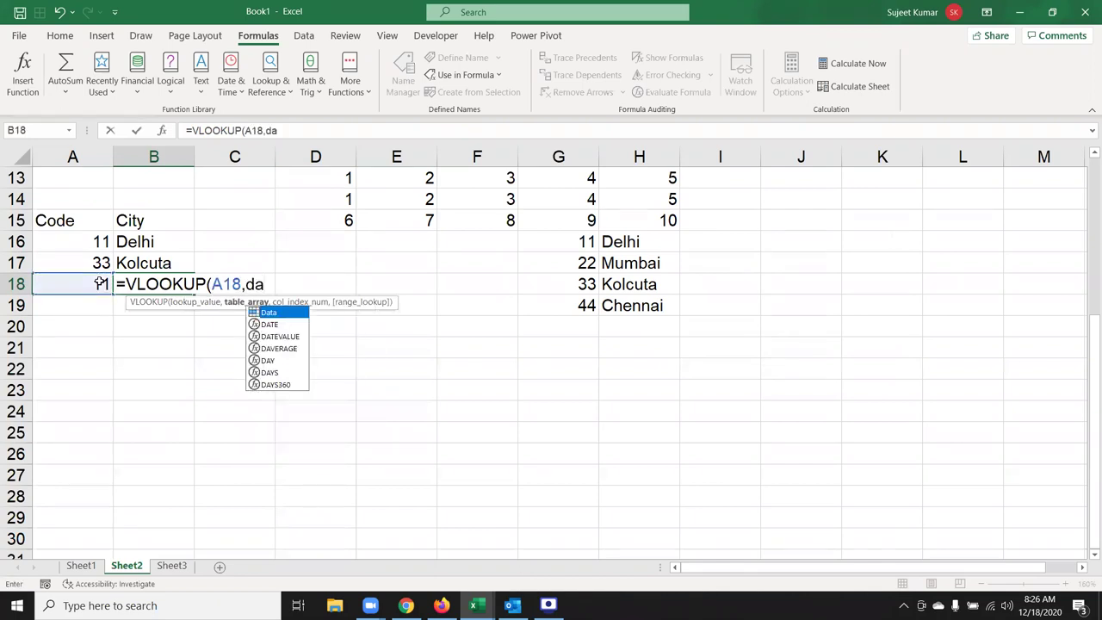
key("Tab")
type(",2,0")
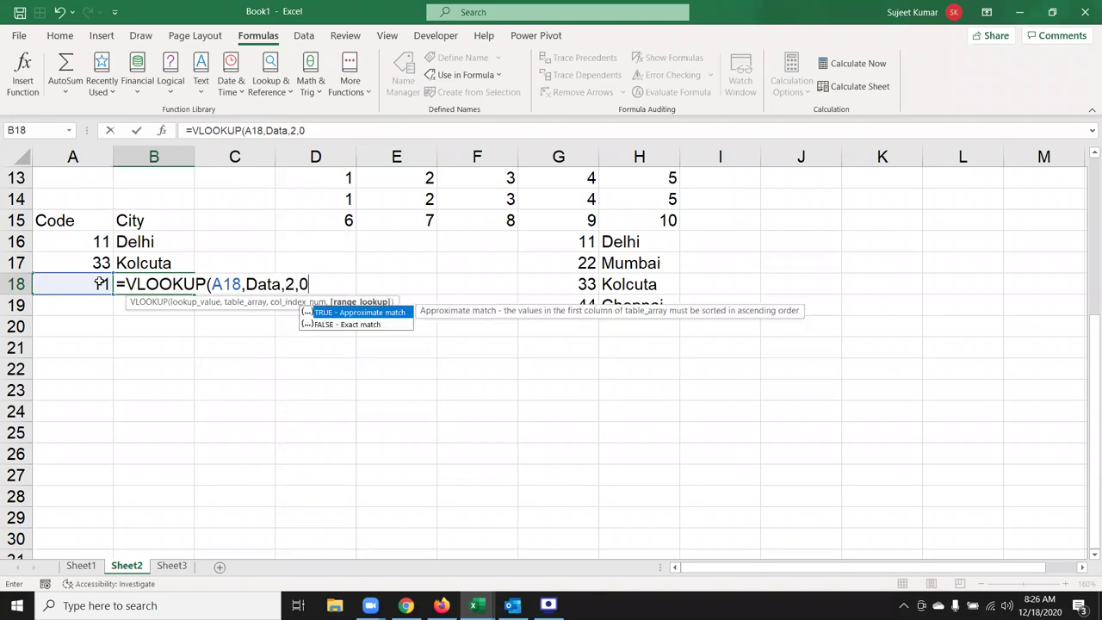
type(")")
key("Return")
key("Up")
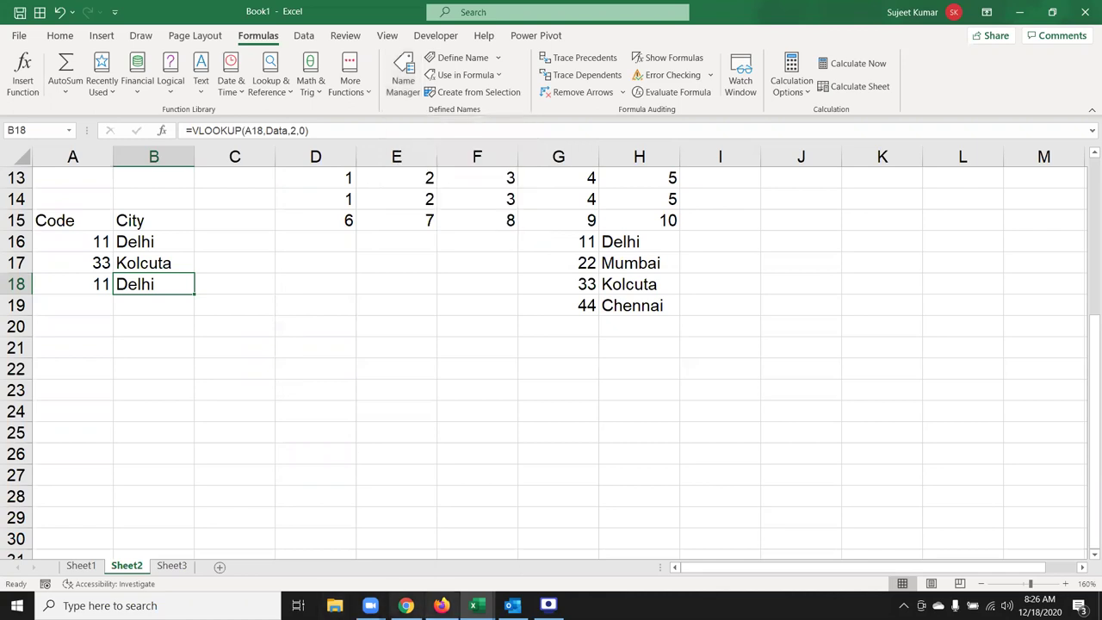
In Gmail's Sent folder, open the 'Excel Book' conversation and scroll to its PDF attachment.
left_click(405, 605)
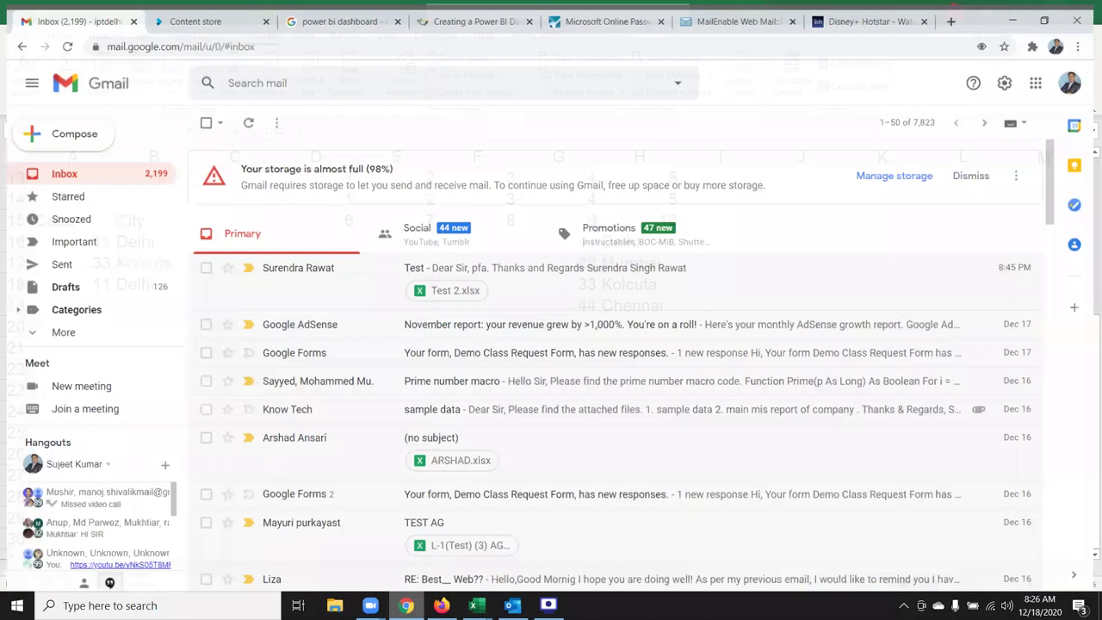
left_click(269, 80)
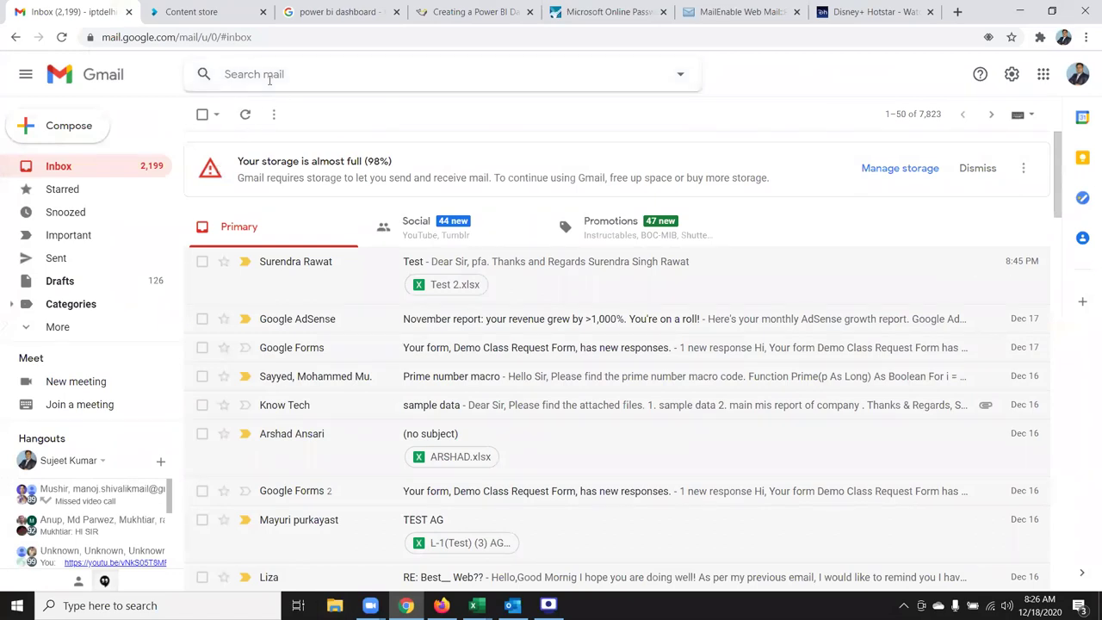
type("e")
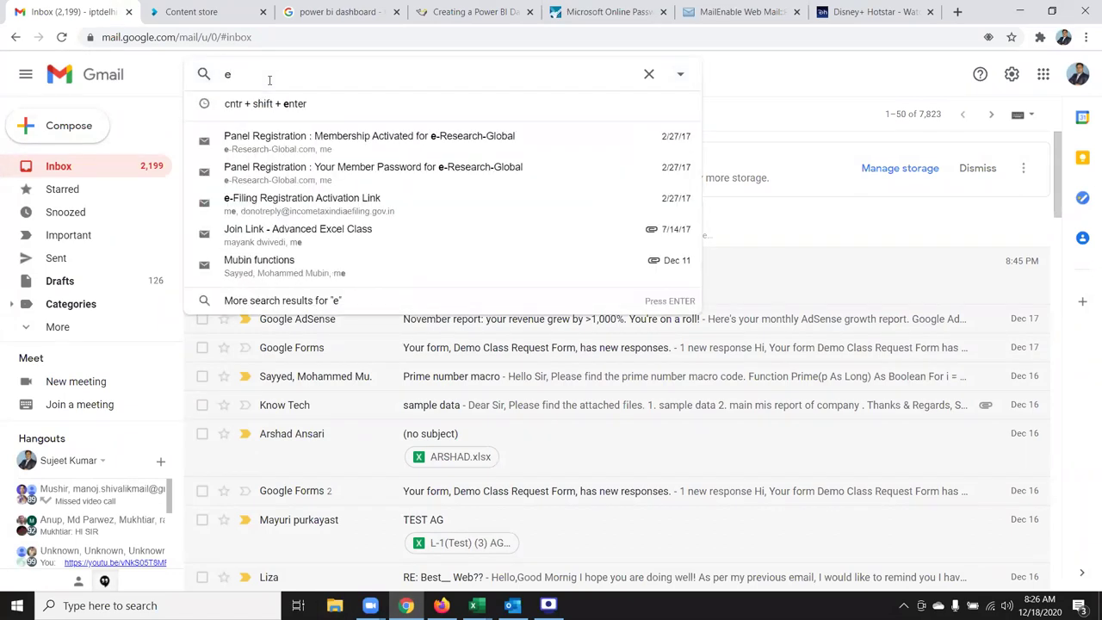
key("Escape")
left_click(91, 263)
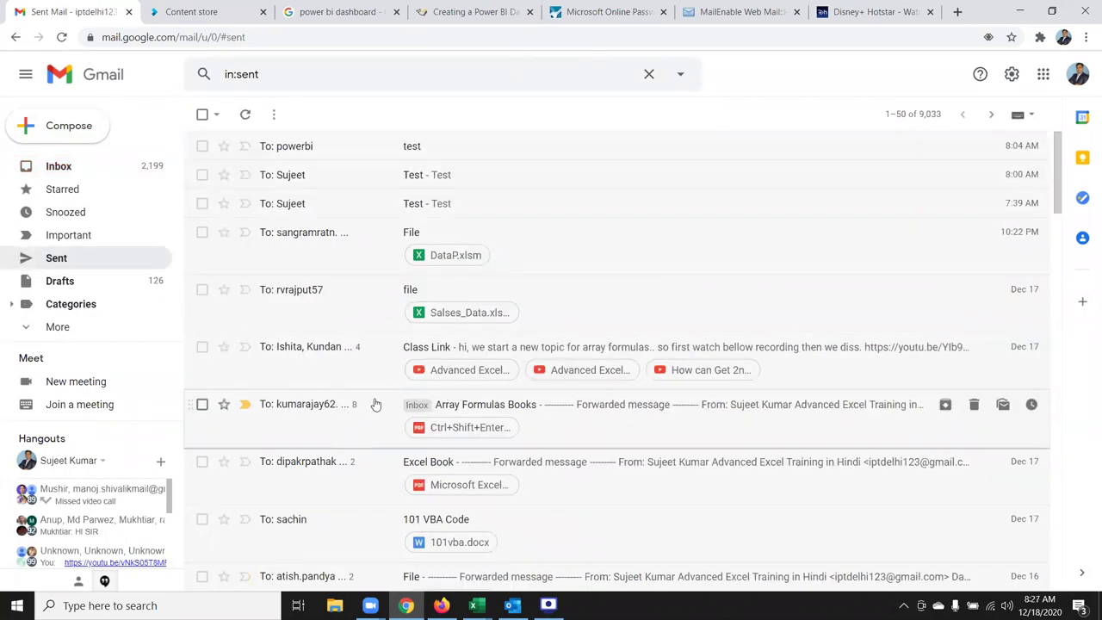
left_click(371, 490)
scroll(383, 495, "down", 1)
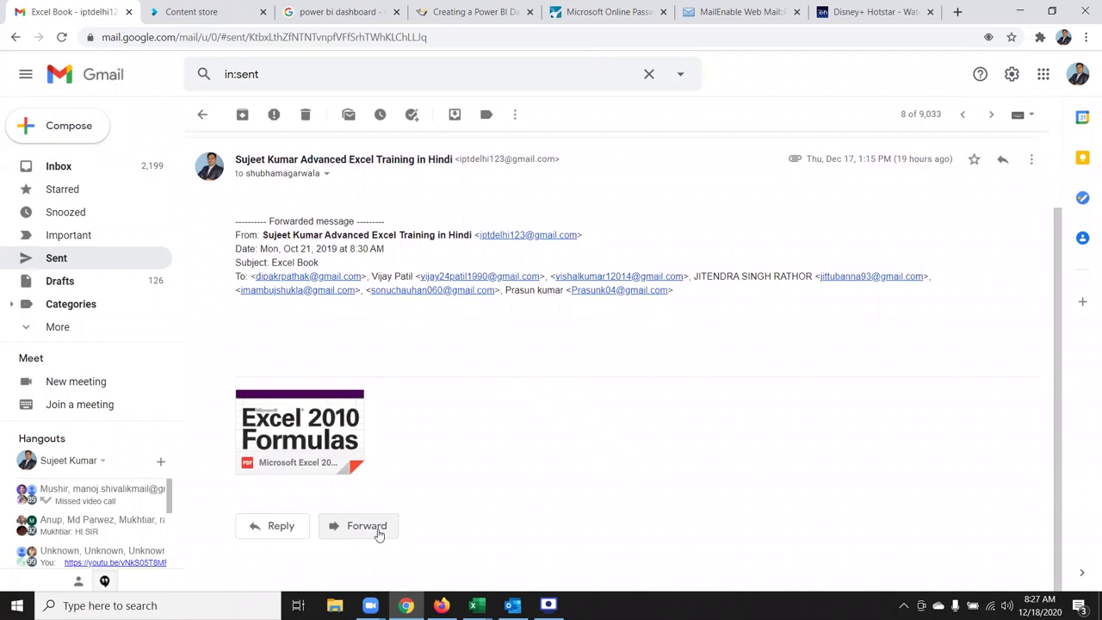
Forward the 'Excel Book' message and delete the quoted forwarded header text.
left_click(378, 532)
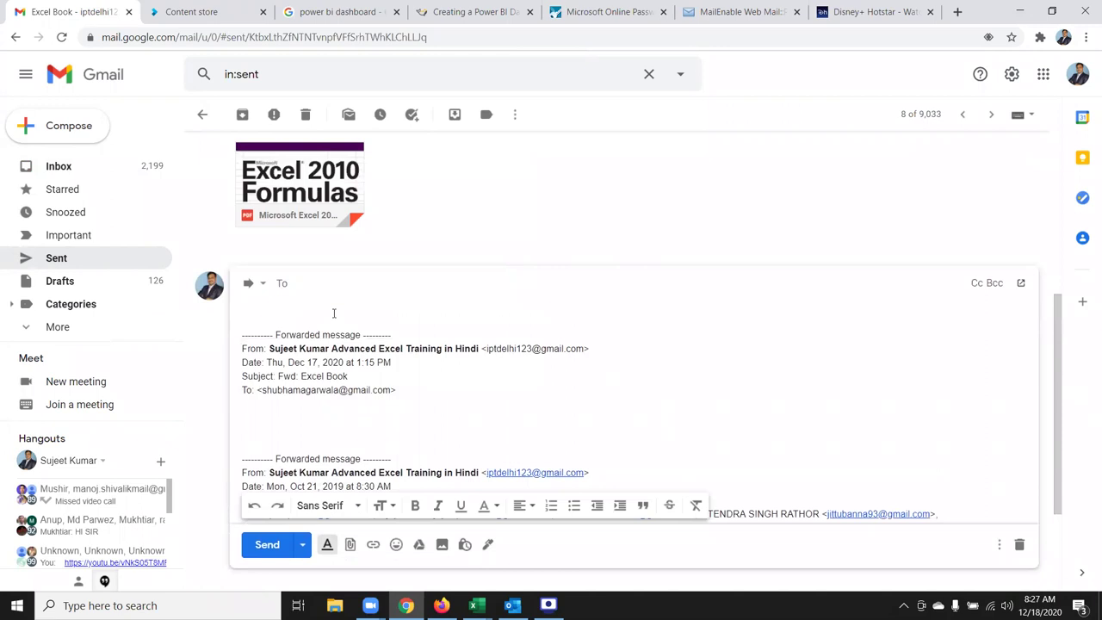
scroll(334, 313, "down", 2)
left_click_drag(310, 404, 241, 194)
key("BackSpace")
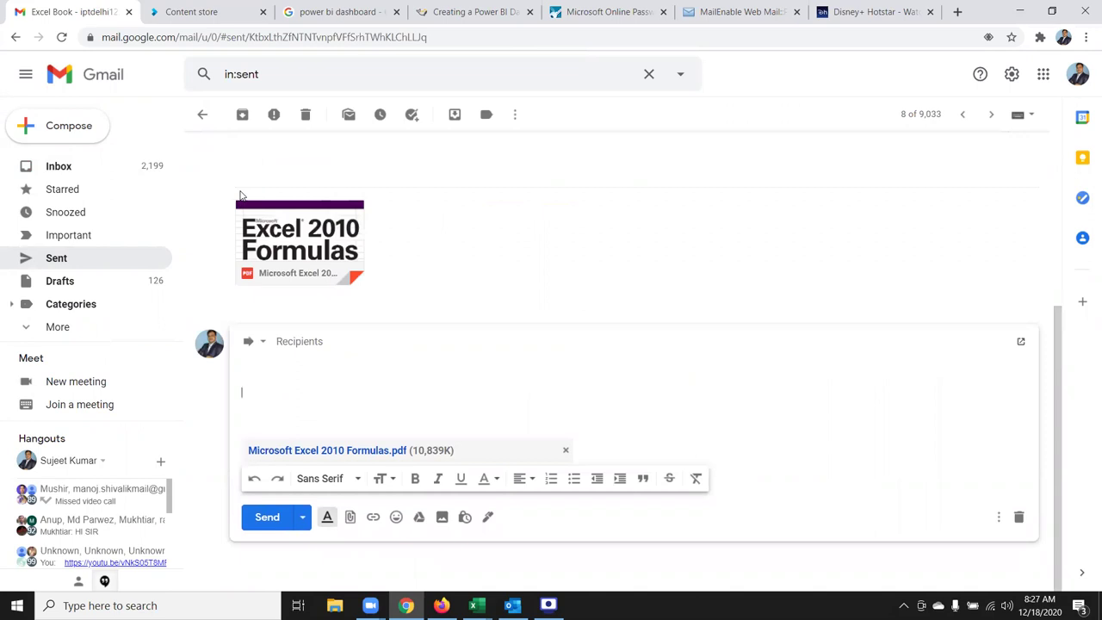
Add three contacts from autocomplete to the To field and send the forward.
left_click(338, 349)
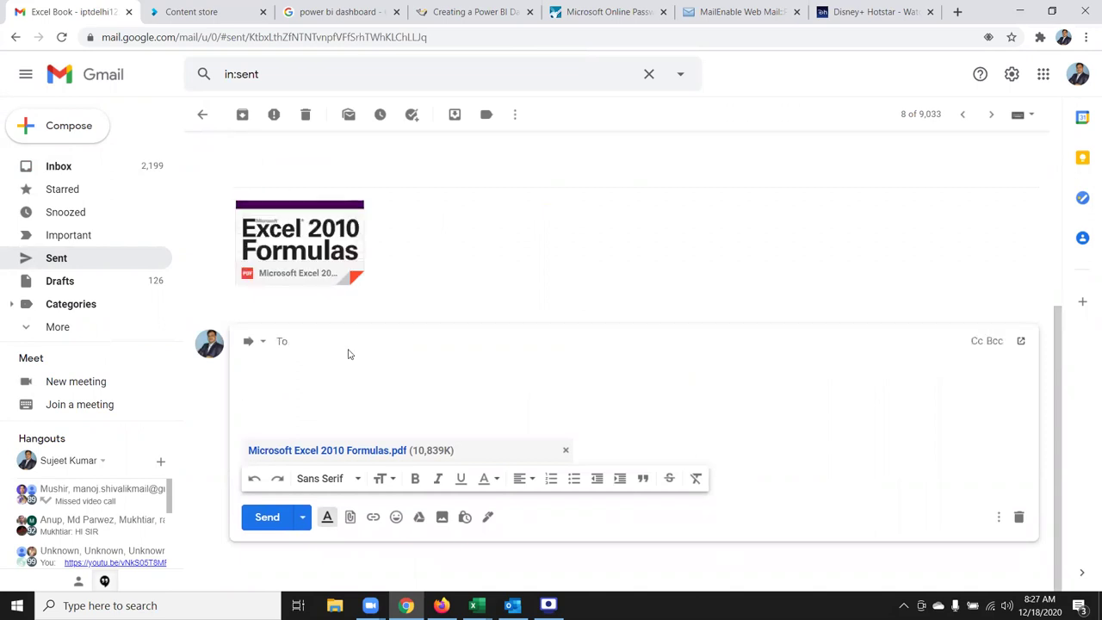
type("bis")
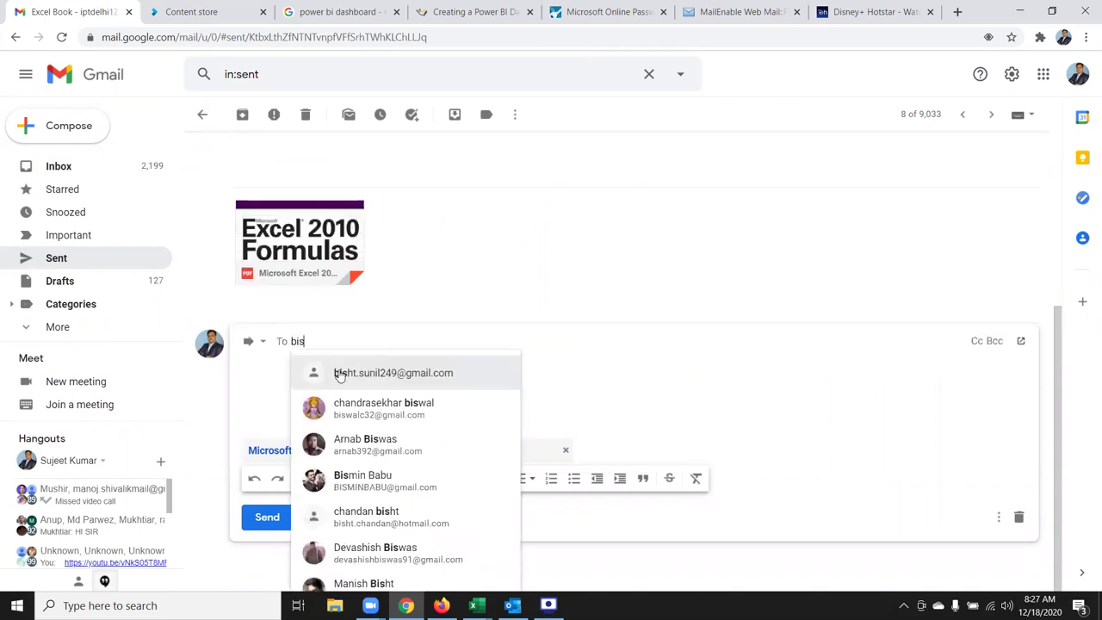
left_click(339, 370)
type("rs")
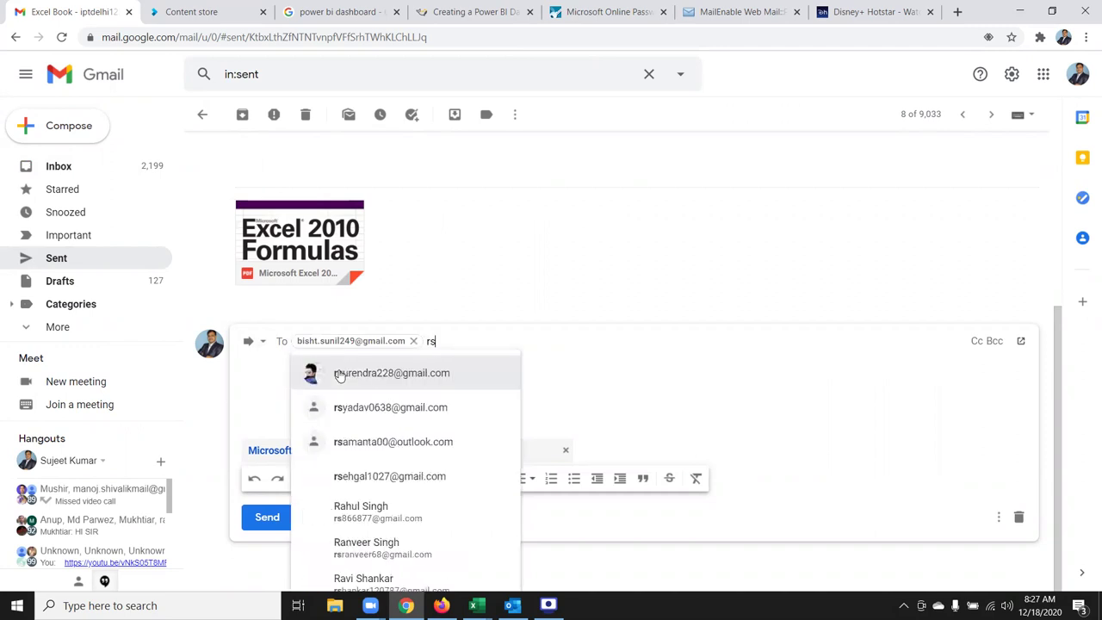
left_click(378, 379)
type("p")
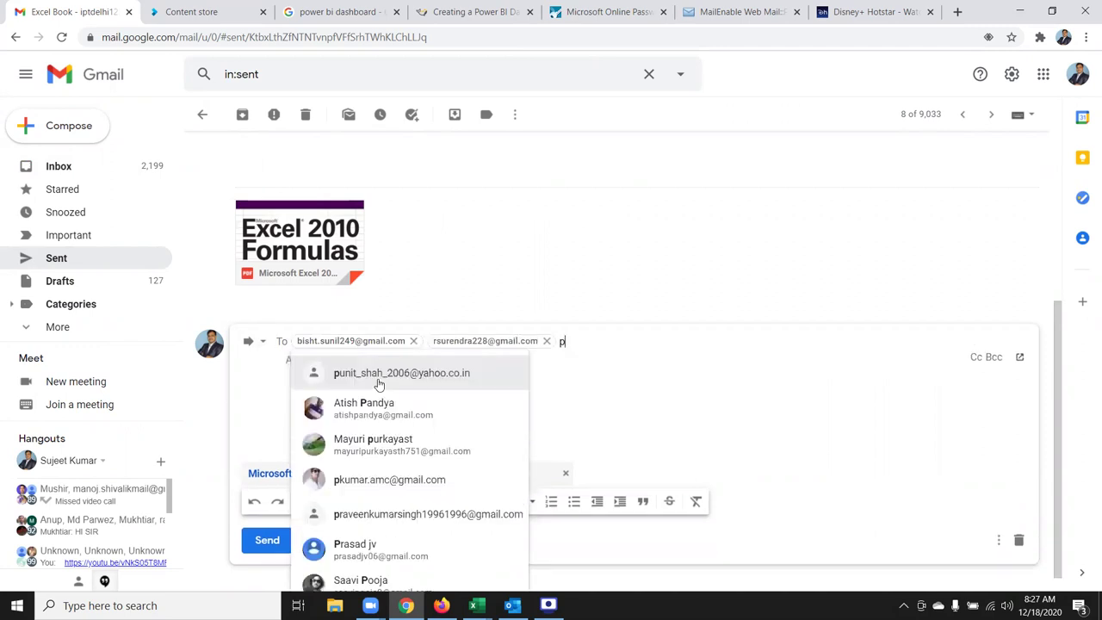
type("r")
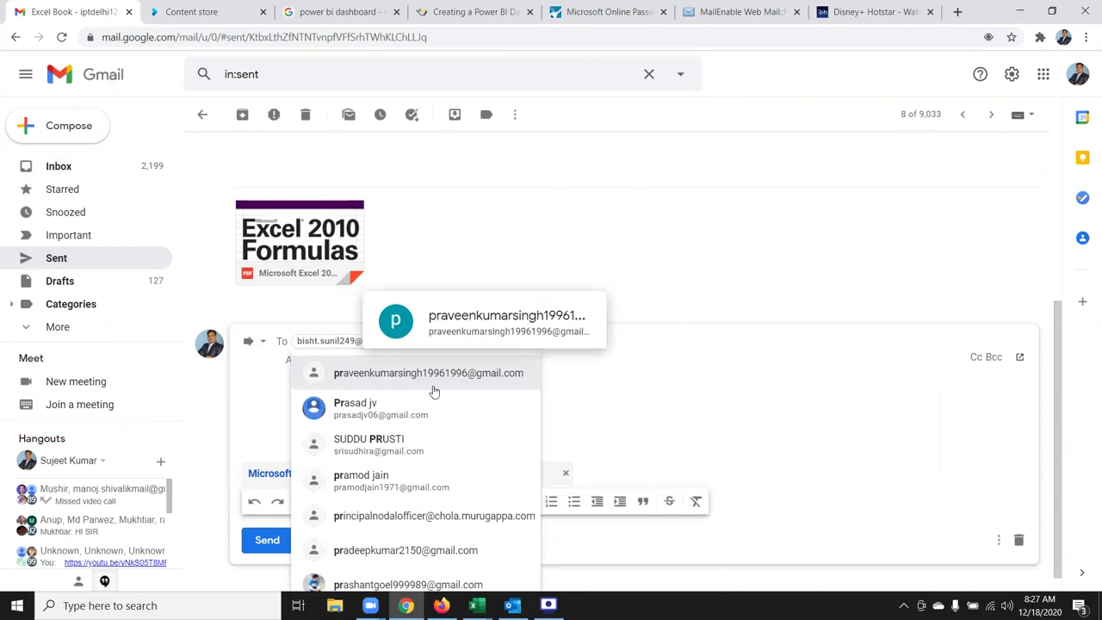
key("BackSpace")
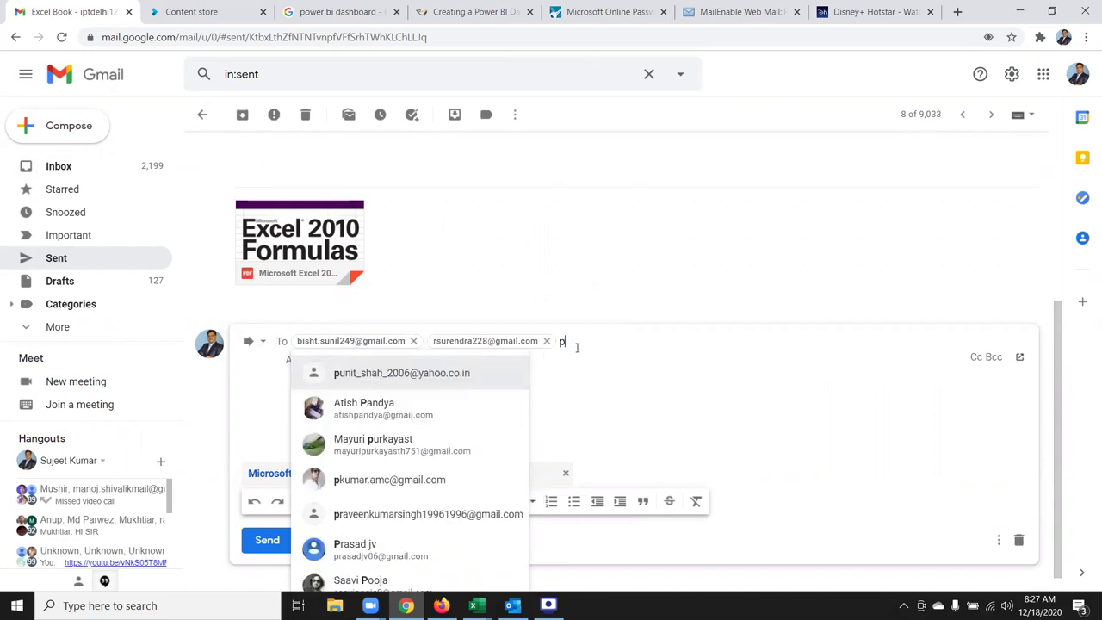
type("k")
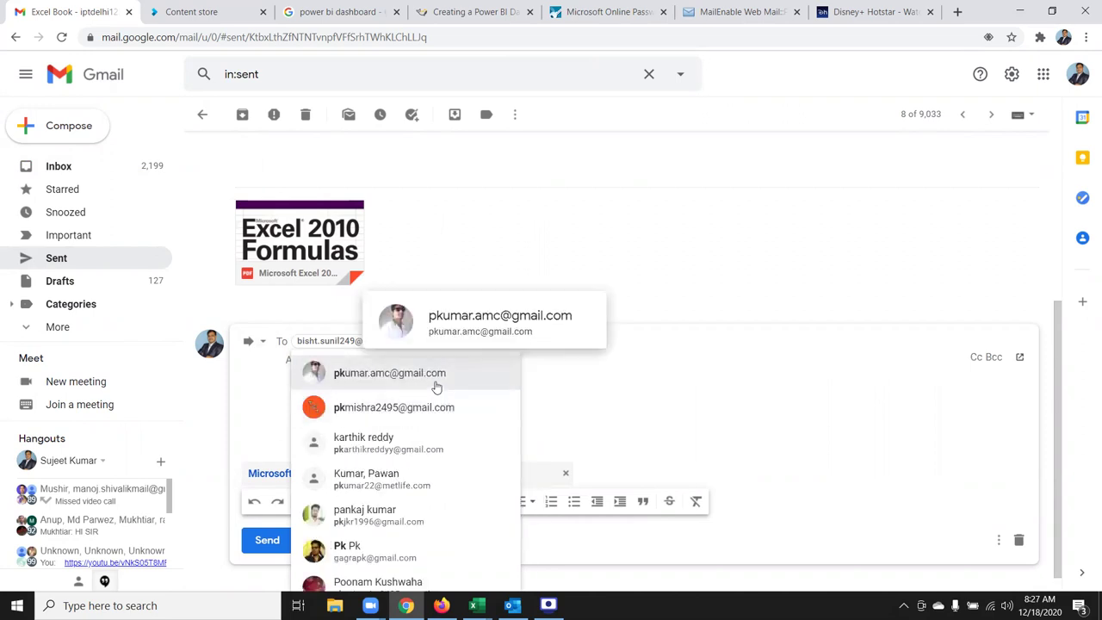
left_click(436, 387)
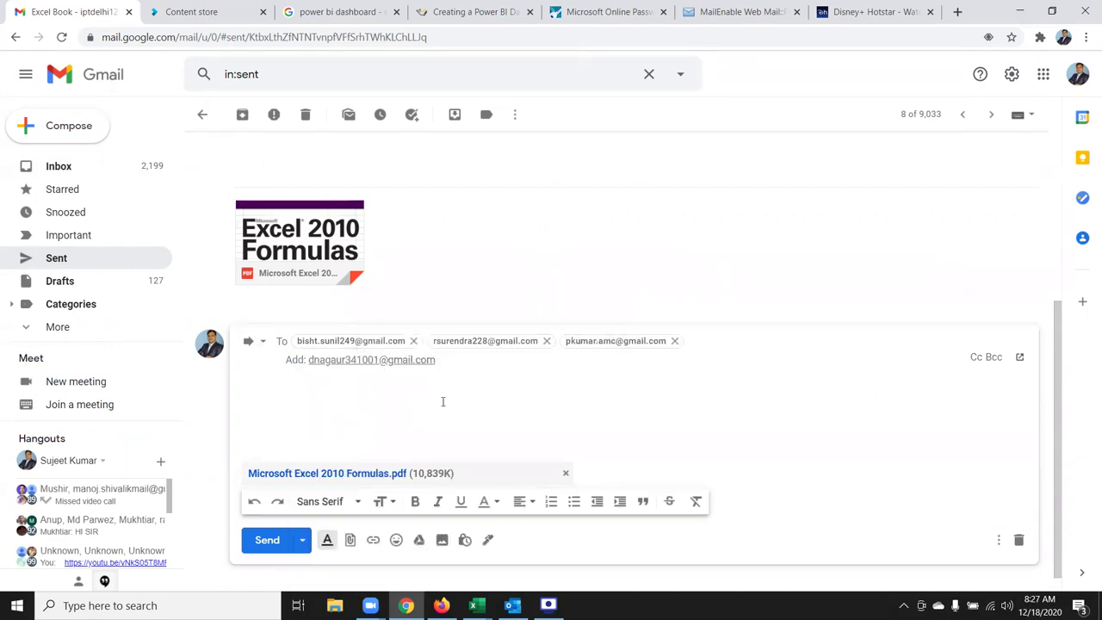
left_click(455, 413)
left_click(267, 540)
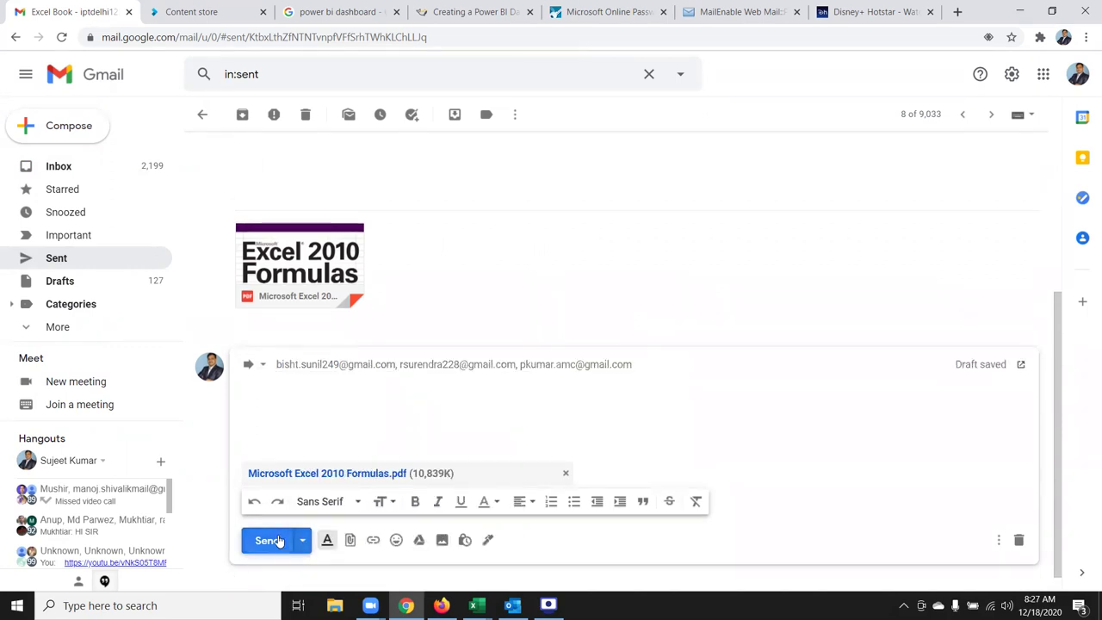